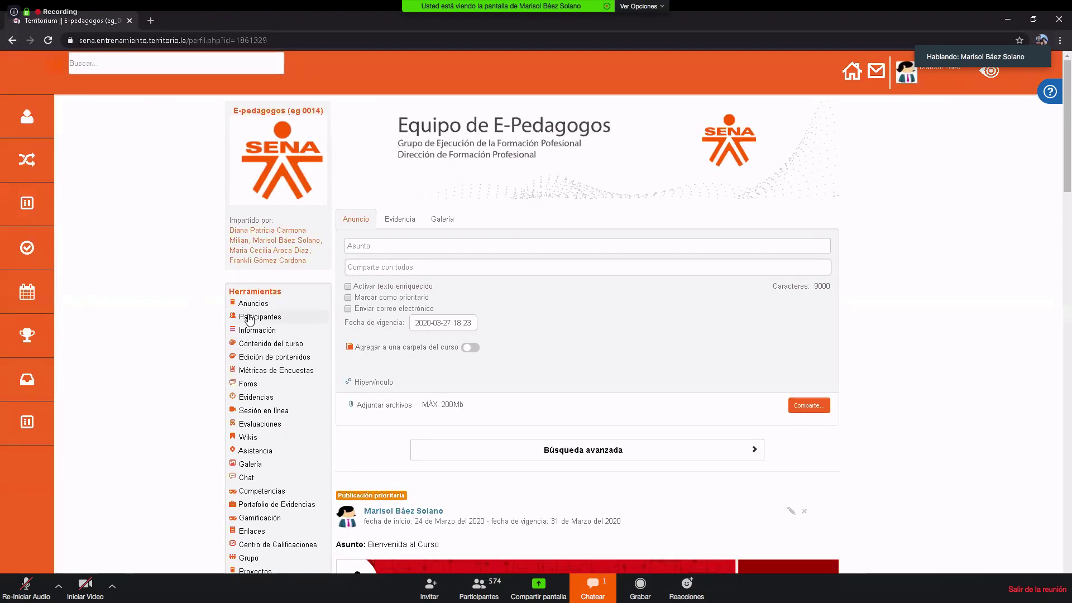
Open the course's Evaluaciones tool and start creating a new evaluation.
{"action": "scroll", "coordinate": [250, 320], "scroll_direction": "down", "scroll_amount": 1}
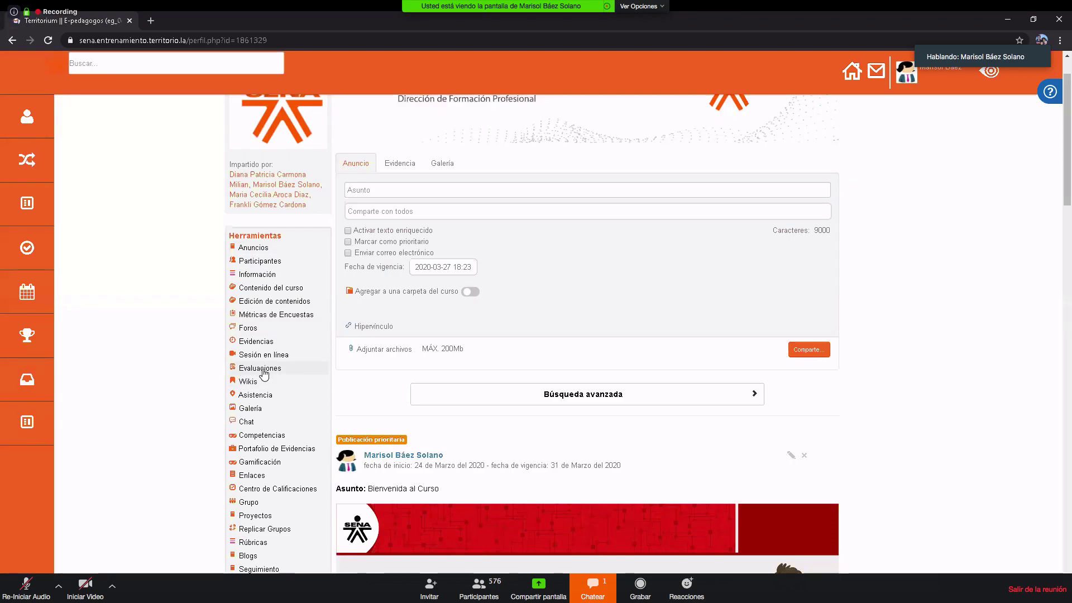
{"action": "scroll", "coordinate": [265, 374], "scroll_direction": "up", "scroll_amount": 1}
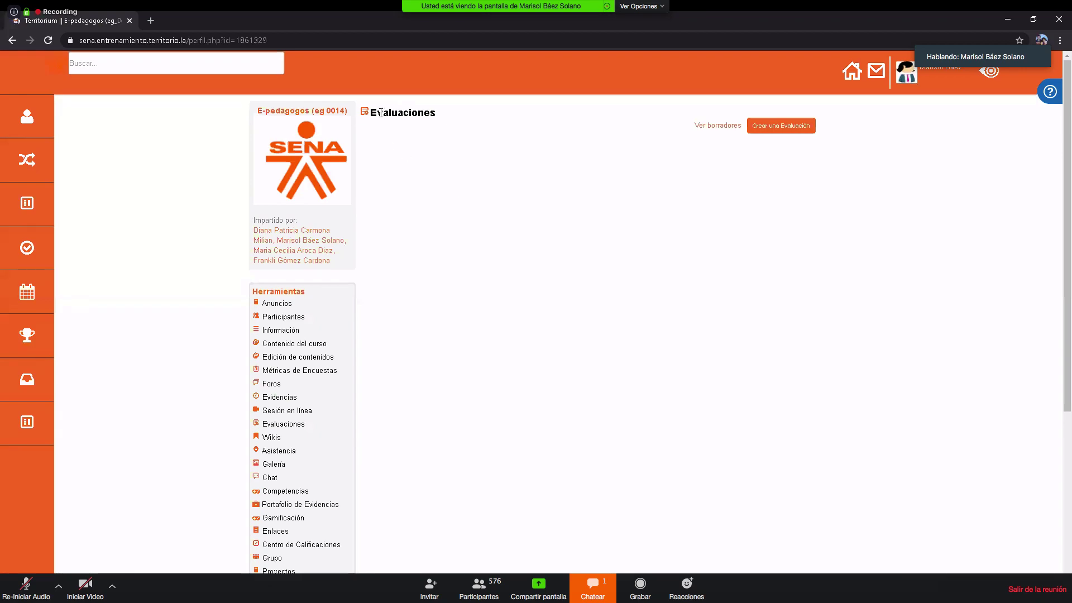
{"action": "double_click", "coordinate": [415, 114]}
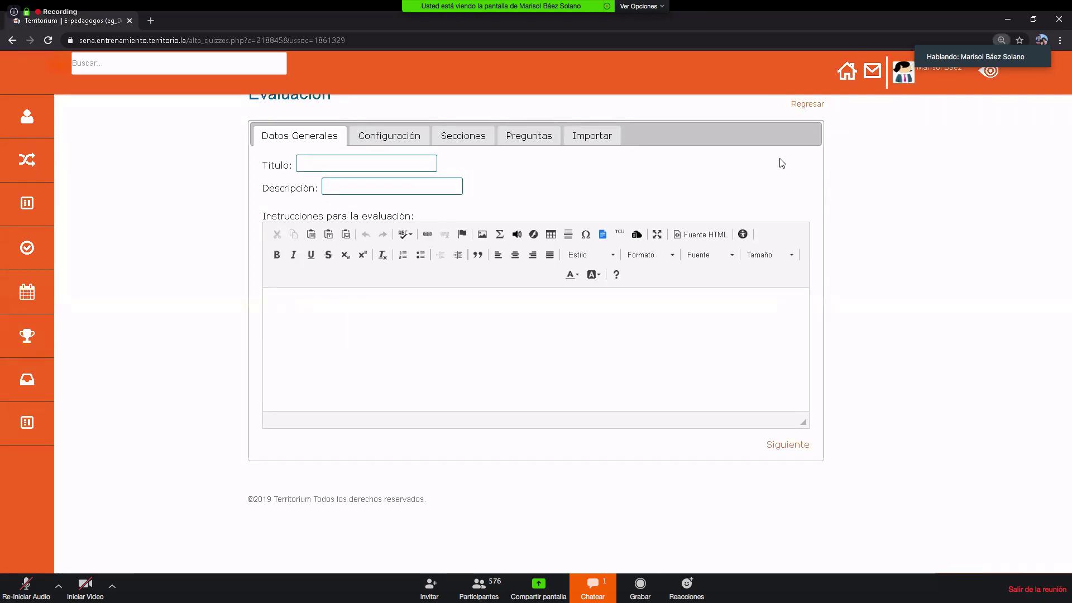
{"action": "key", "text": "ctrl+0"}
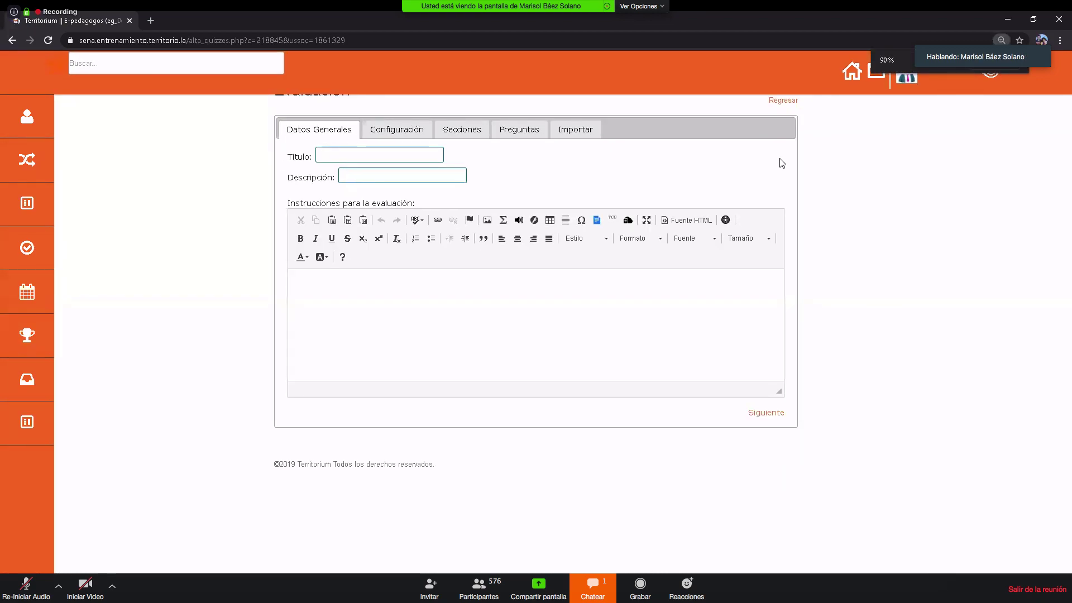
{"action": "key", "text": "ctrl+minus"}
{"action": "key", "text": "ctrl+plus"}
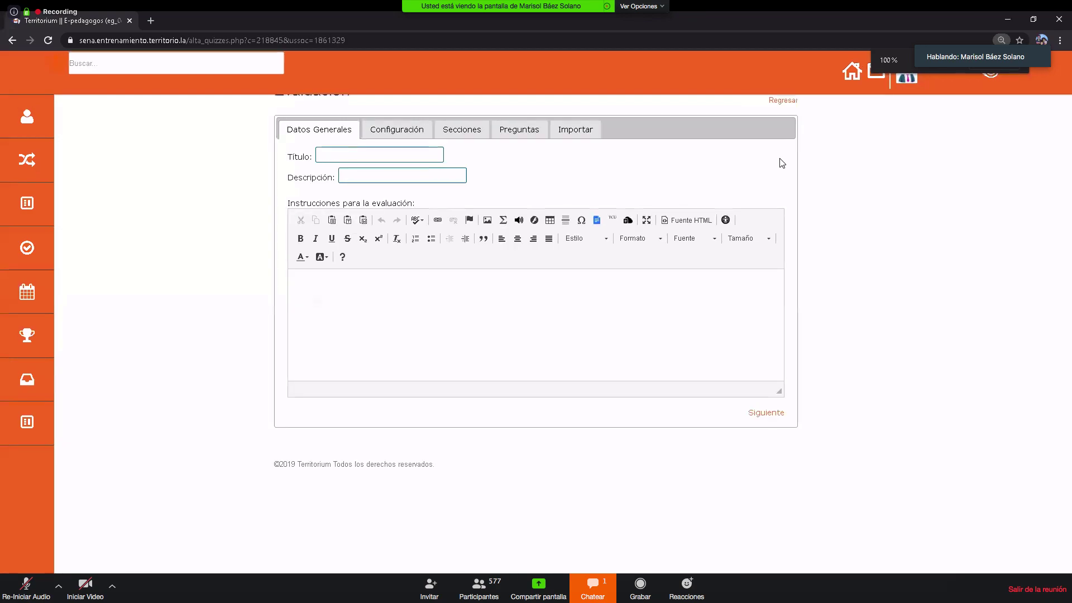
{"action": "left_click", "coordinate": [334, 157]}
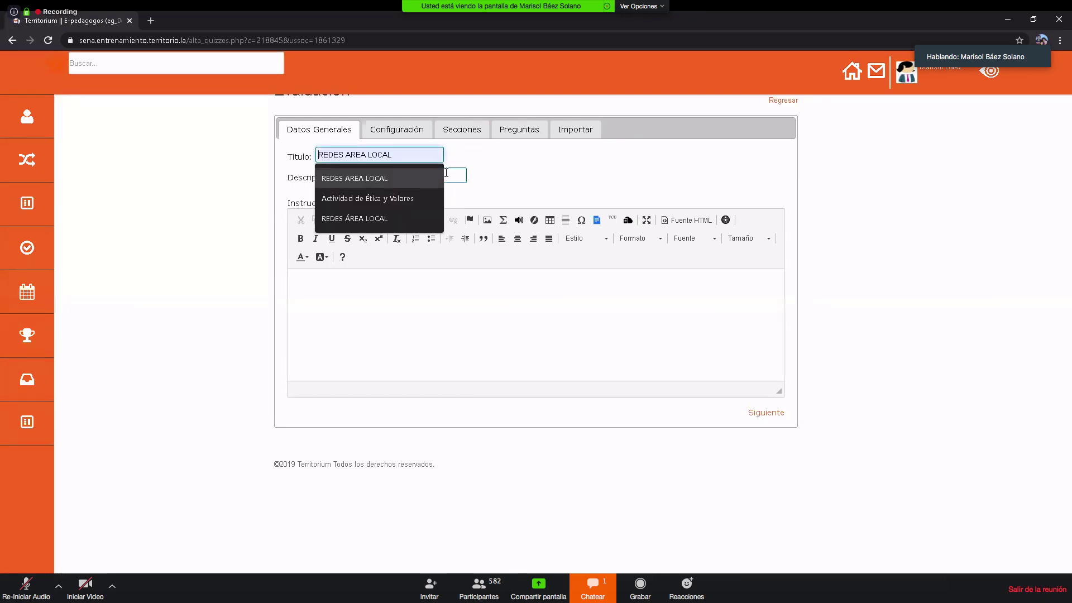
{"action": "left_click", "coordinate": [349, 176]}
{"action": "left_click", "coordinate": [350, 313]}
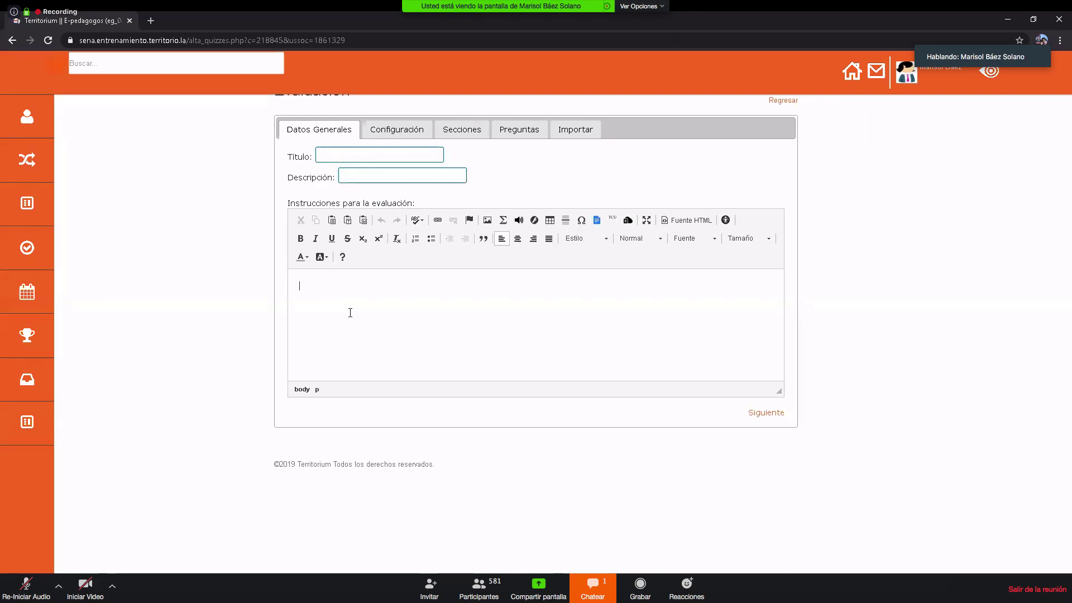
{"action": "left_click", "coordinate": [522, 133]}
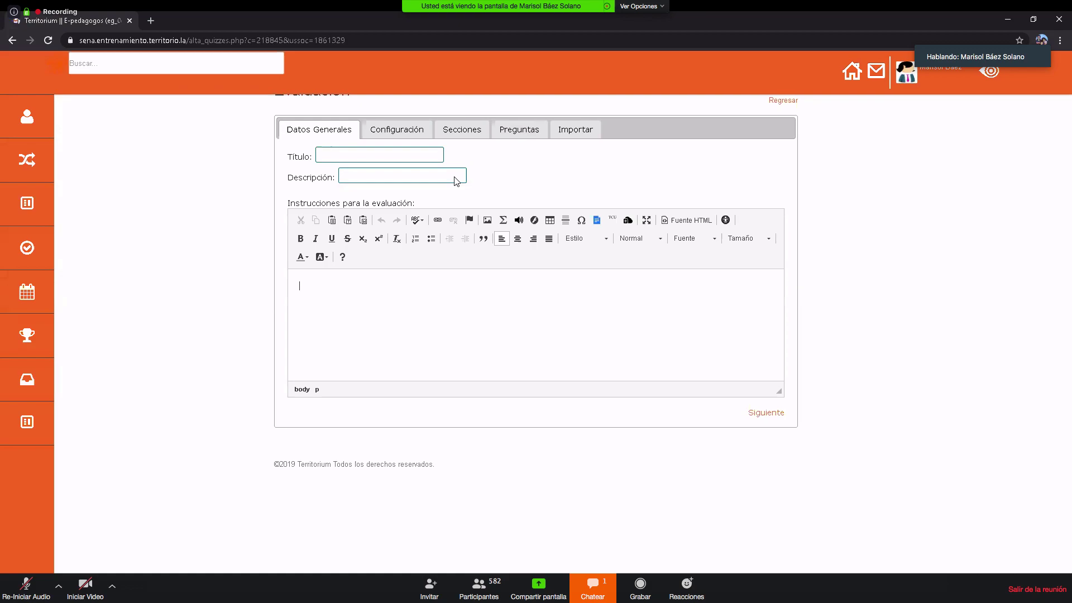
Title the evaluation "Evaluación de Sw y Hw" and copy the same text into its description.
{"action": "left_click", "coordinate": [411, 157]}
{"action": "type", "text": "Ev"}
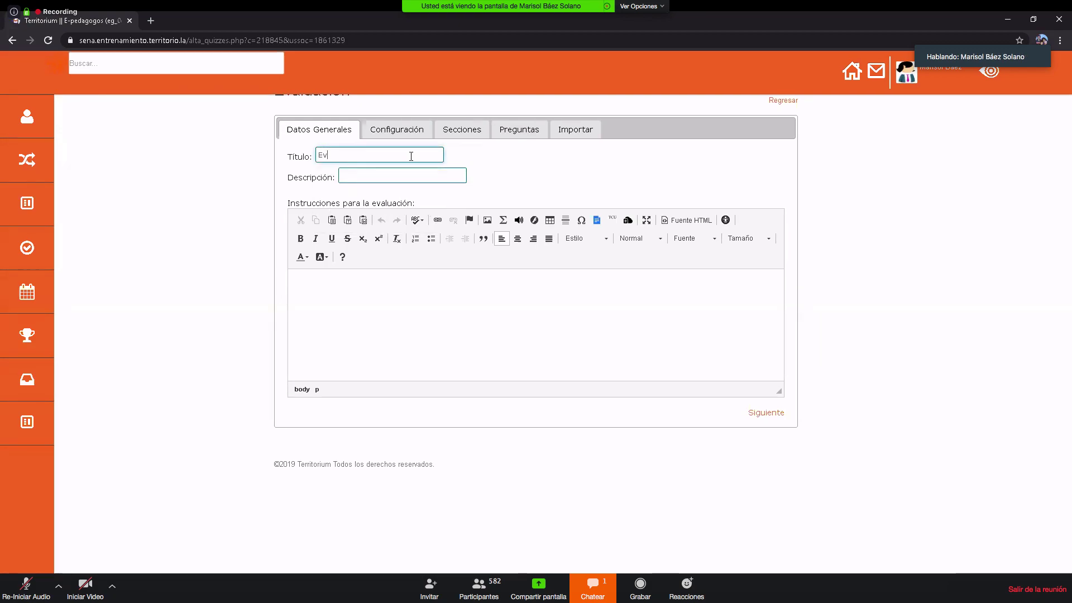
{"action": "type", "text": "aluación de Sw y Hw"}
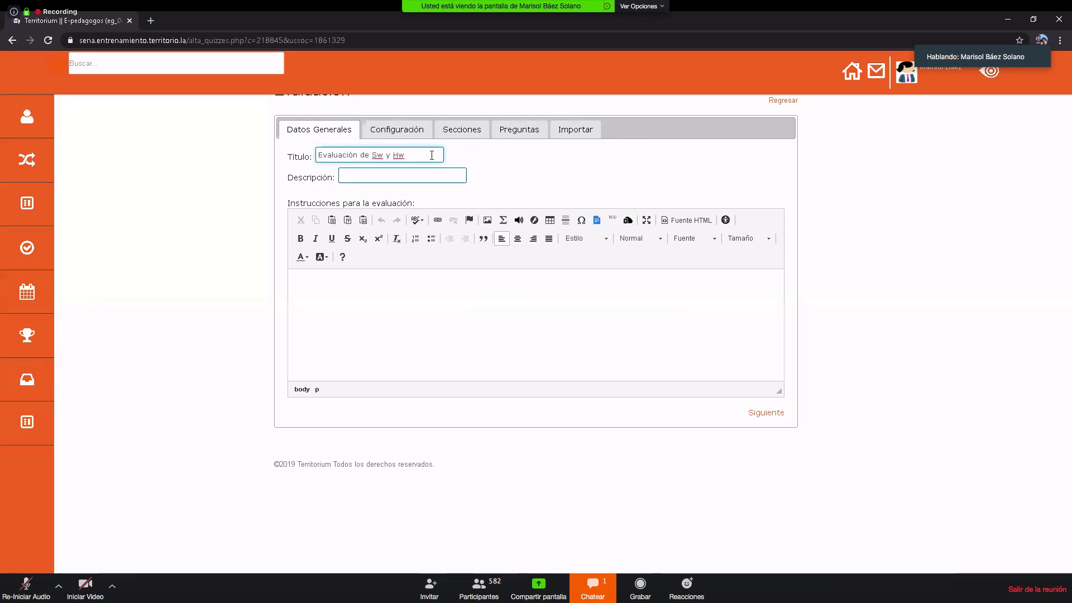
{"action": "left_click_drag", "start_coordinate": [407, 157], "coordinate": [305, 173]}
{"action": "key", "text": "ctrl+c"}
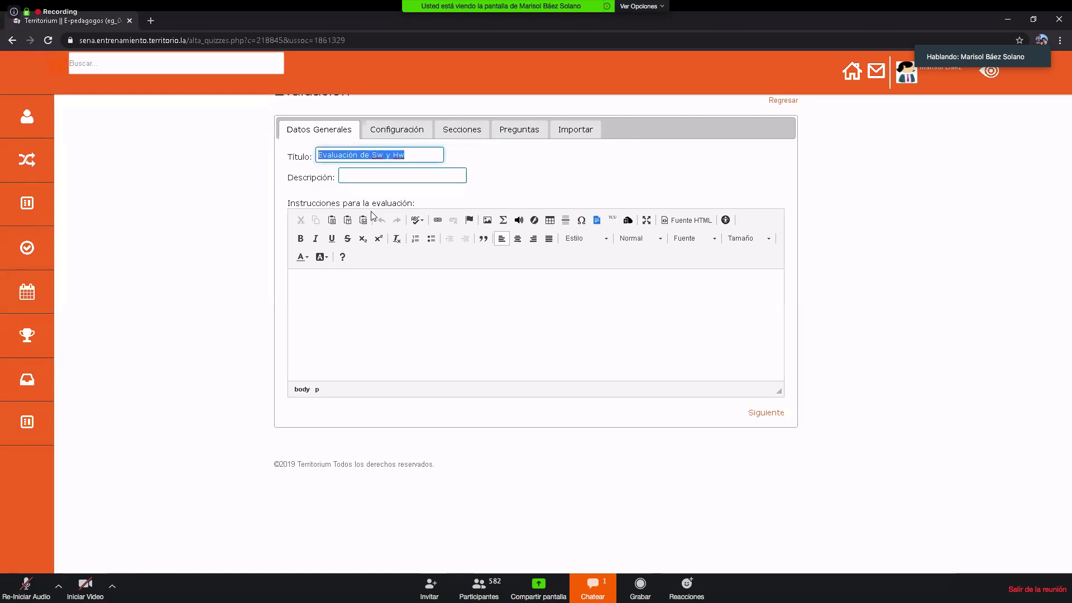
{"action": "left_click", "coordinate": [404, 171]}
{"action": "key", "text": "ctrl+v"}
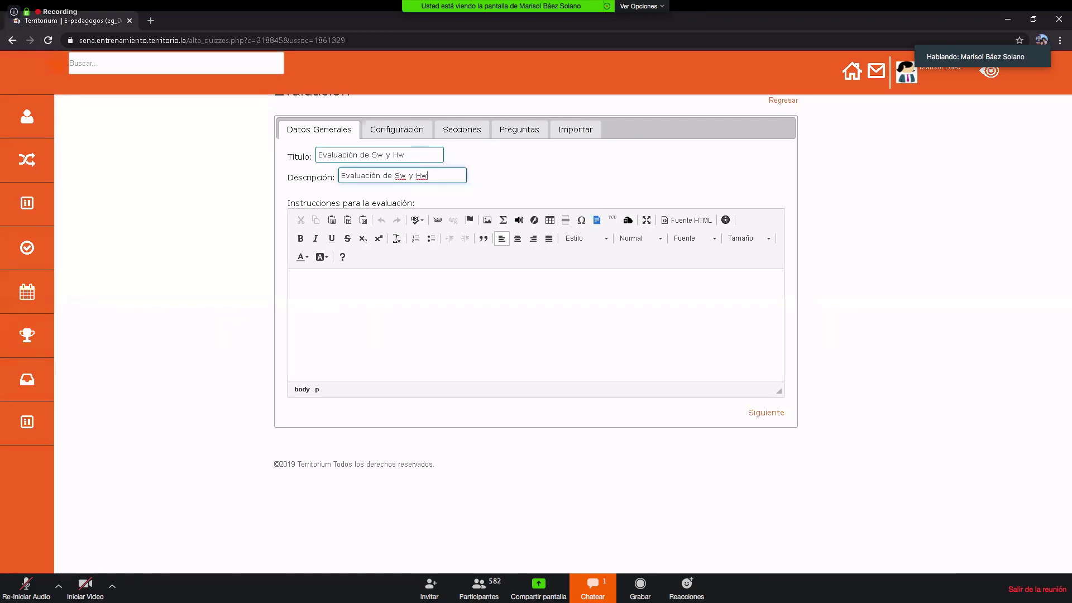
Write the evaluation instructions "Se debe dar respuesta todas las preguntas y tienen una hora y media para dar respuesta.".
{"action": "left_click", "coordinate": [383, 289]}
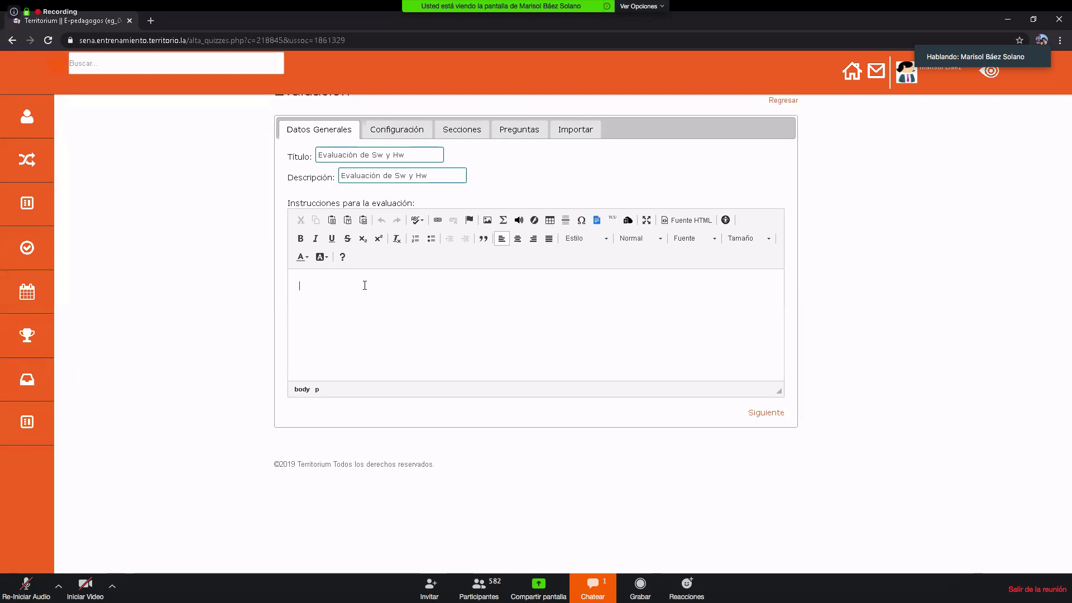
{"action": "type", "text": "Se debe dar respuesta todas las preguntas"}
{"action": "key", "text": "BackSpace"}
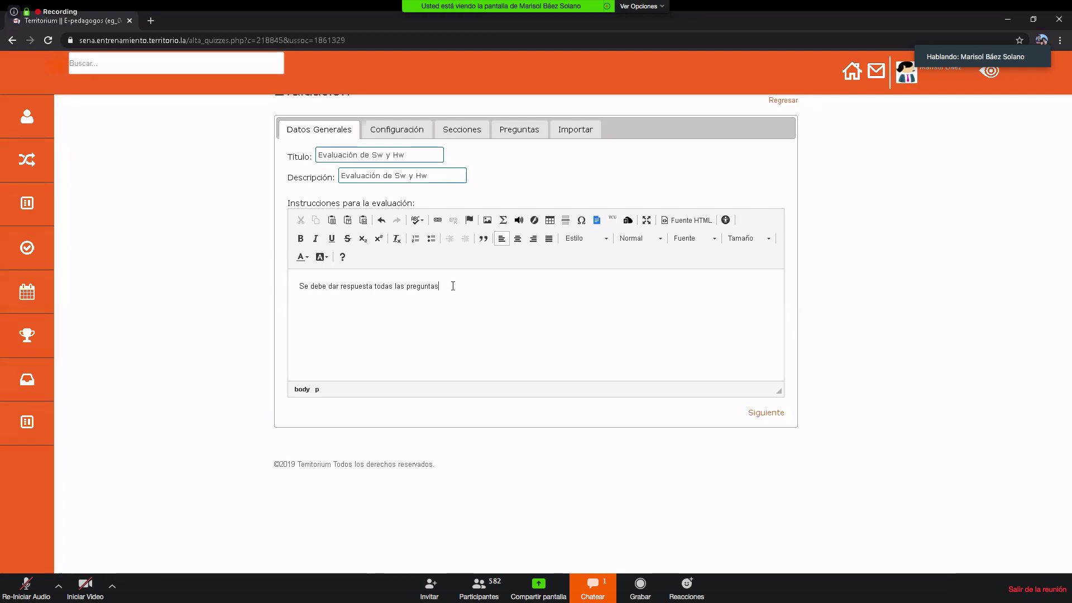
{"action": "type", "text": "y tienen una hora y media "}
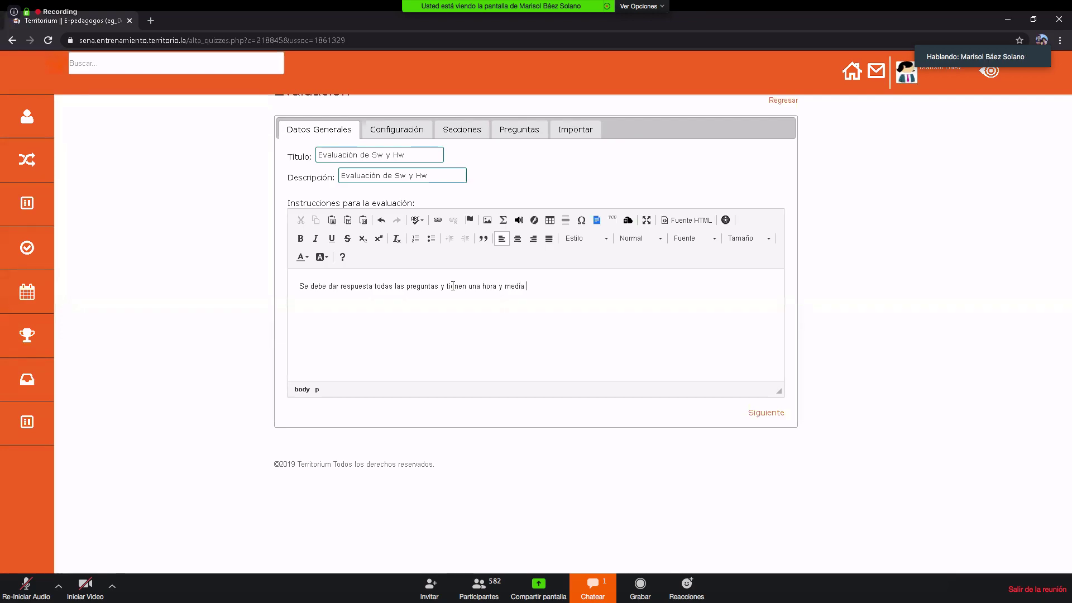
{"action": "type", "text": "para dar respuesta."}
{"action": "left_click_drag", "start_coordinate": [305, 291], "coordinate": [600, 321]}
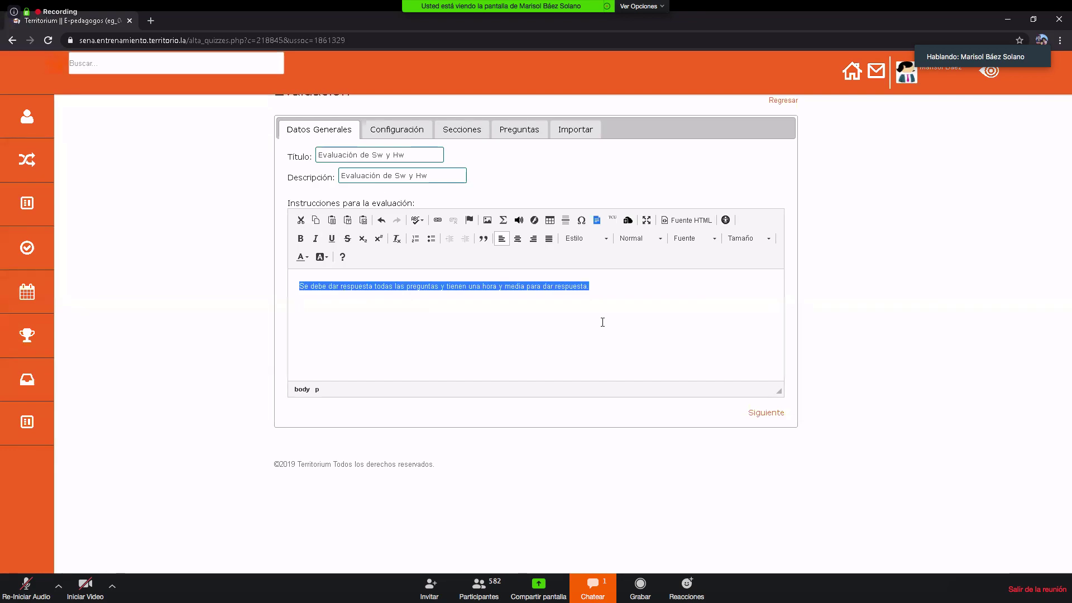
In the evaluation's configuration, allow the learner 2 attempts and make leaving the evaluation end it.
{"action": "left_click", "coordinate": [395, 132]}
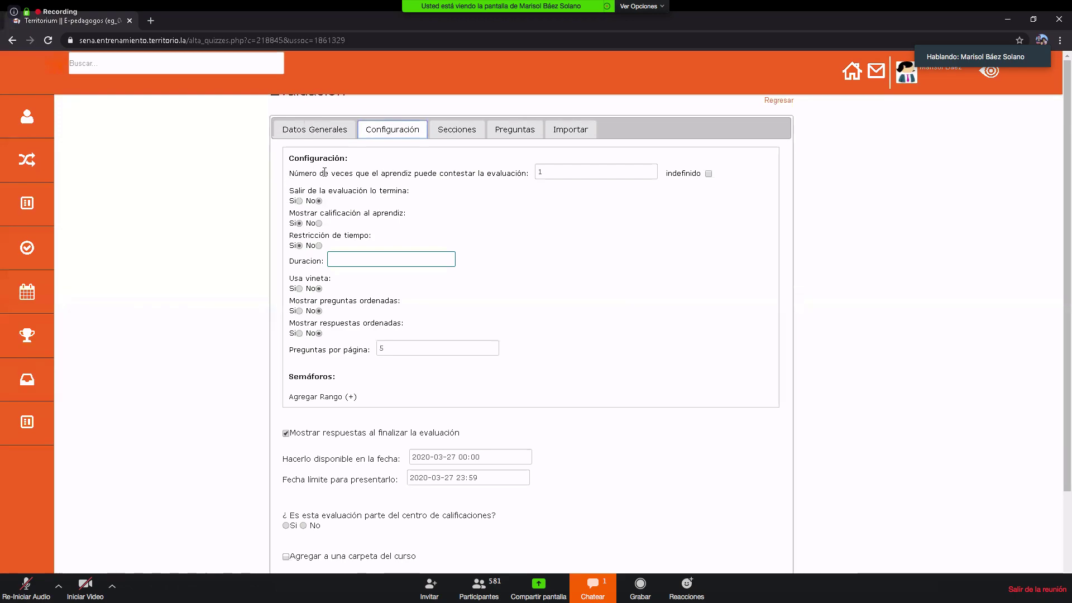
{"action": "left_click_drag", "start_coordinate": [289, 173], "coordinate": [544, 175]}
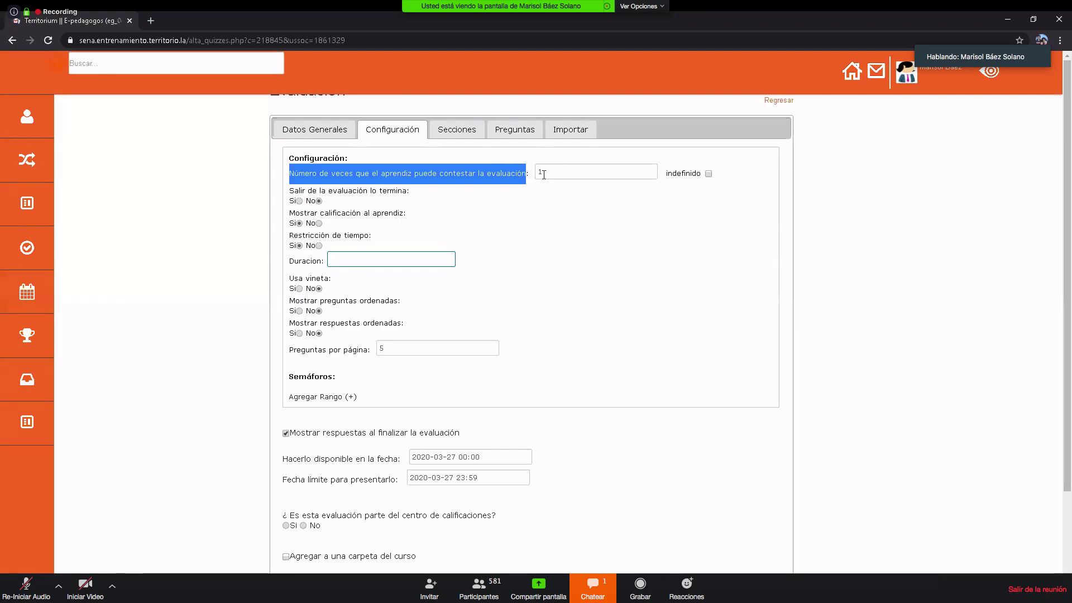
{"action": "left_click", "coordinate": [546, 173]}
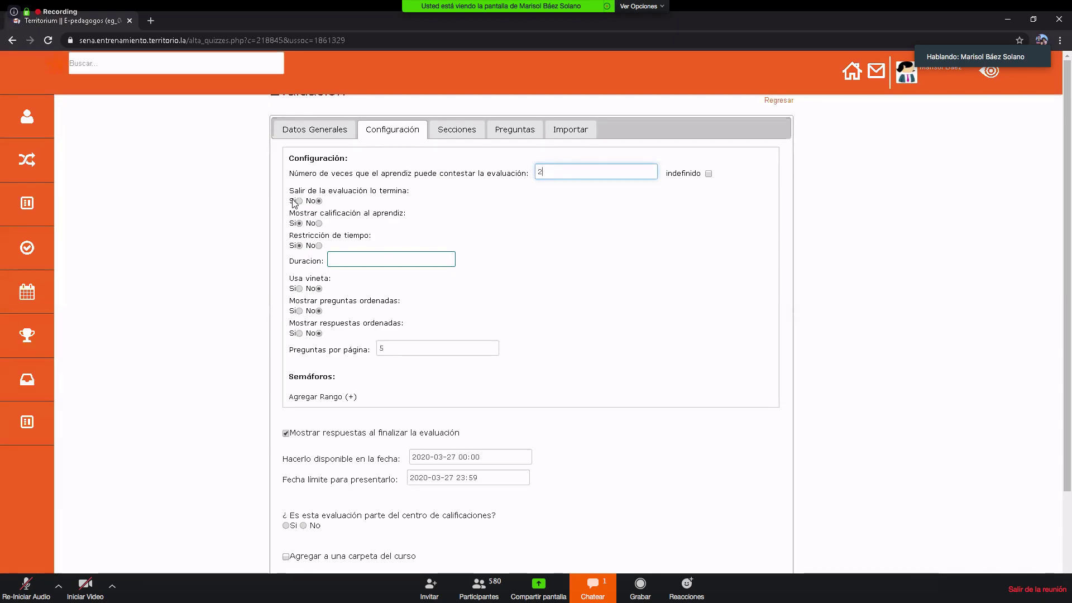
{"action": "mouse_move", "coordinate": [291, 193]}
{"action": "left_mouse_down"}
{"action": "mouse_move", "coordinate": [340, 171]}
{"action": "mouse_move", "coordinate": [385, 172]}
{"action": "mouse_move", "coordinate": [421, 196]}
{"action": "mouse_move", "coordinate": [272, 225]}
{"action": "mouse_move", "coordinate": [301, 210]}
{"action": "left_mouse_up"}
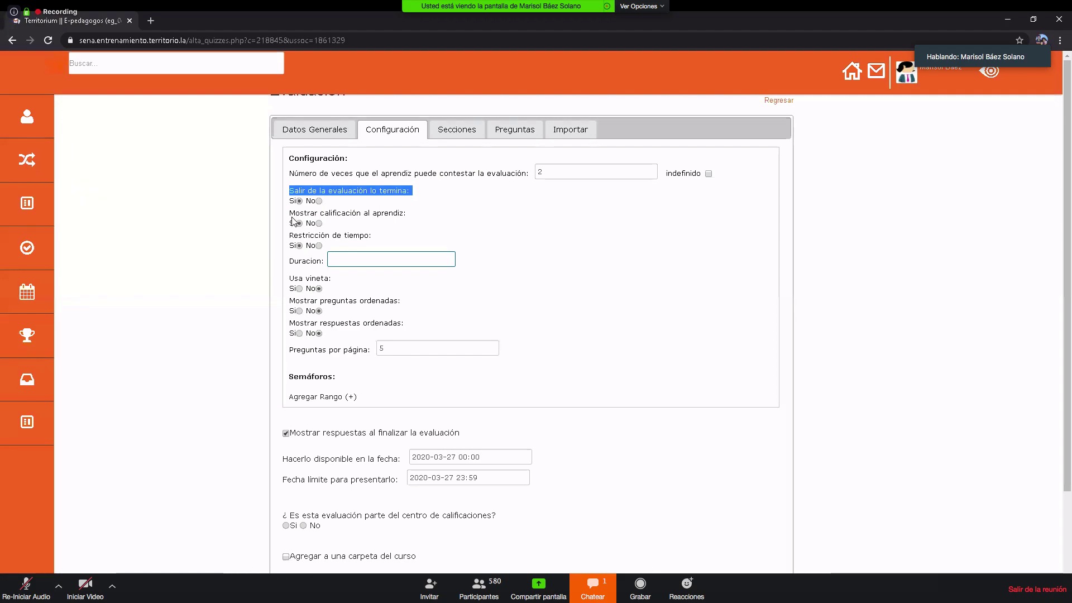
{"action": "left_click_drag", "start_coordinate": [290, 217], "coordinate": [408, 216]}
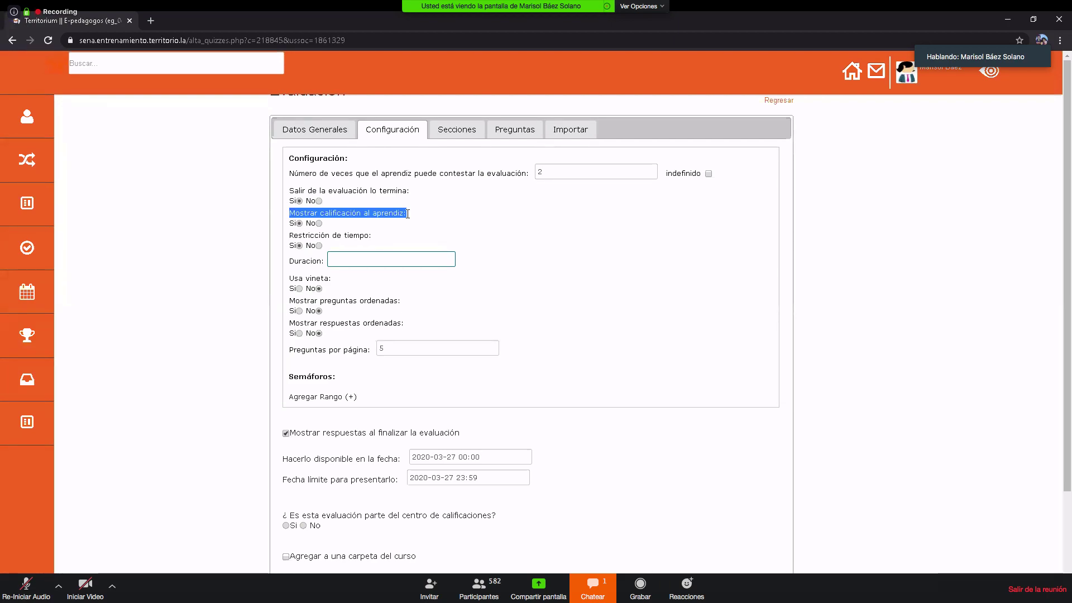
{"action": "left_click", "coordinate": [320, 231]}
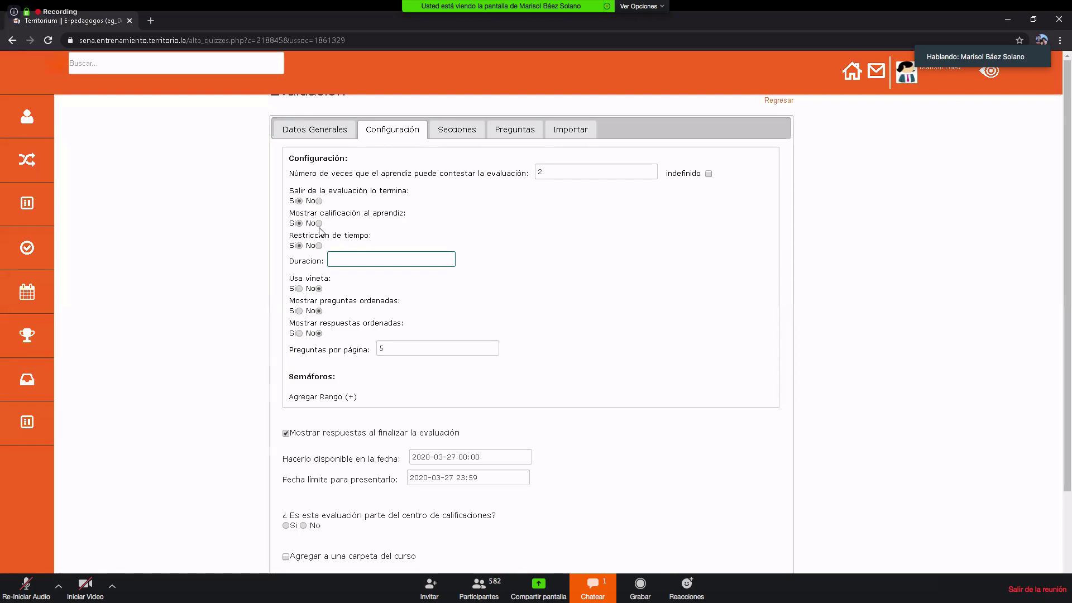
{"action": "left_click", "coordinate": [319, 223]}
{"action": "left_click", "coordinate": [299, 224]}
Set the duration of the evaluation's time restriction to 01:30:00.
{"action": "left_click_drag", "start_coordinate": [291, 236], "coordinate": [386, 261]}
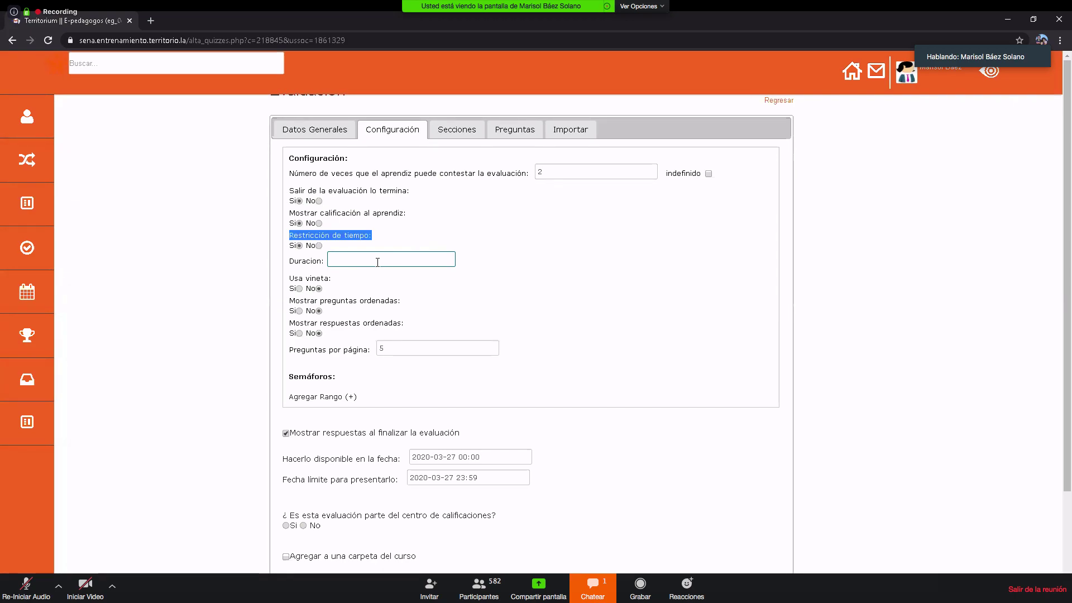
{"action": "left_click", "coordinate": [378, 262]}
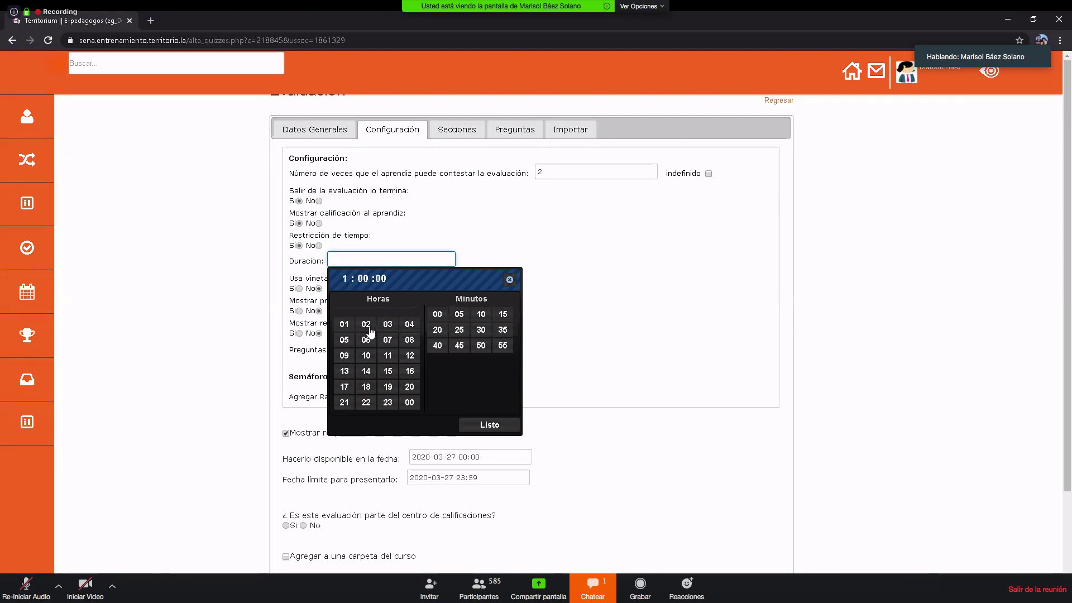
{"action": "left_click", "coordinate": [373, 257]}
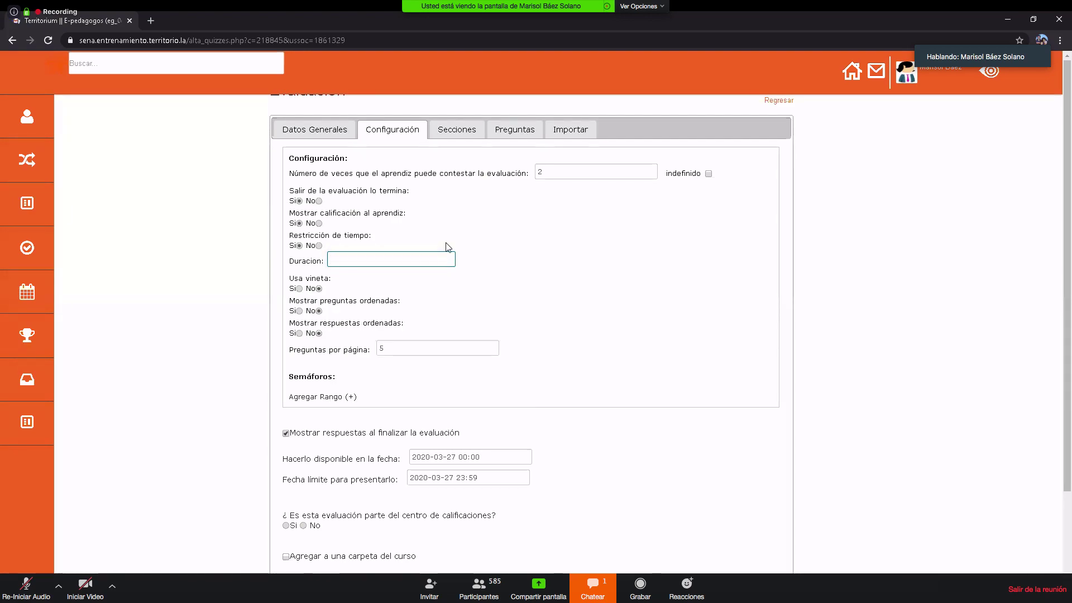
{"action": "left_click", "coordinate": [337, 258]}
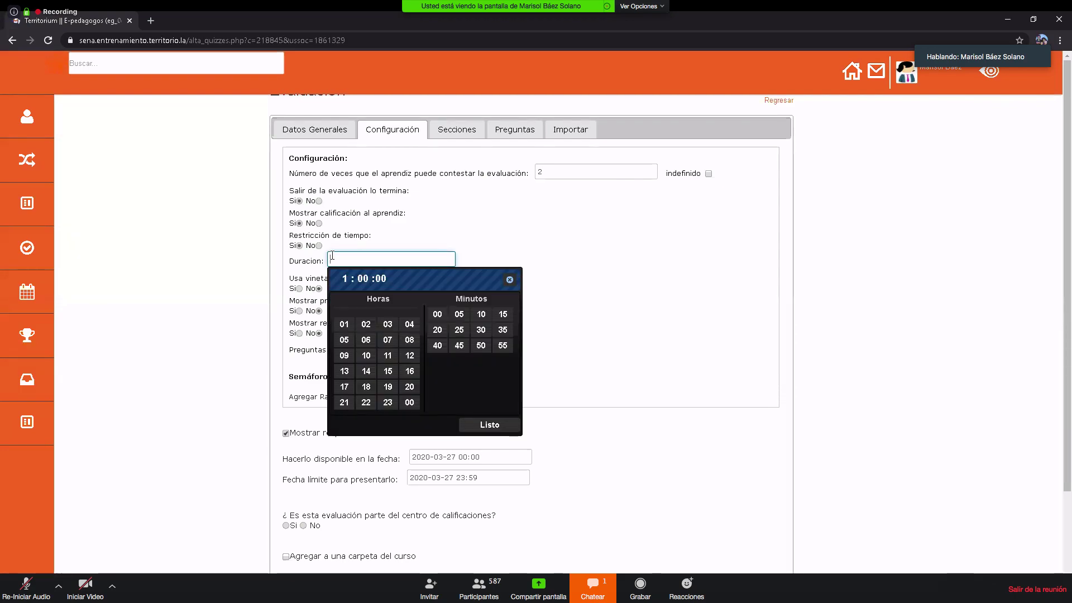
{"action": "left_click", "coordinate": [347, 332]}
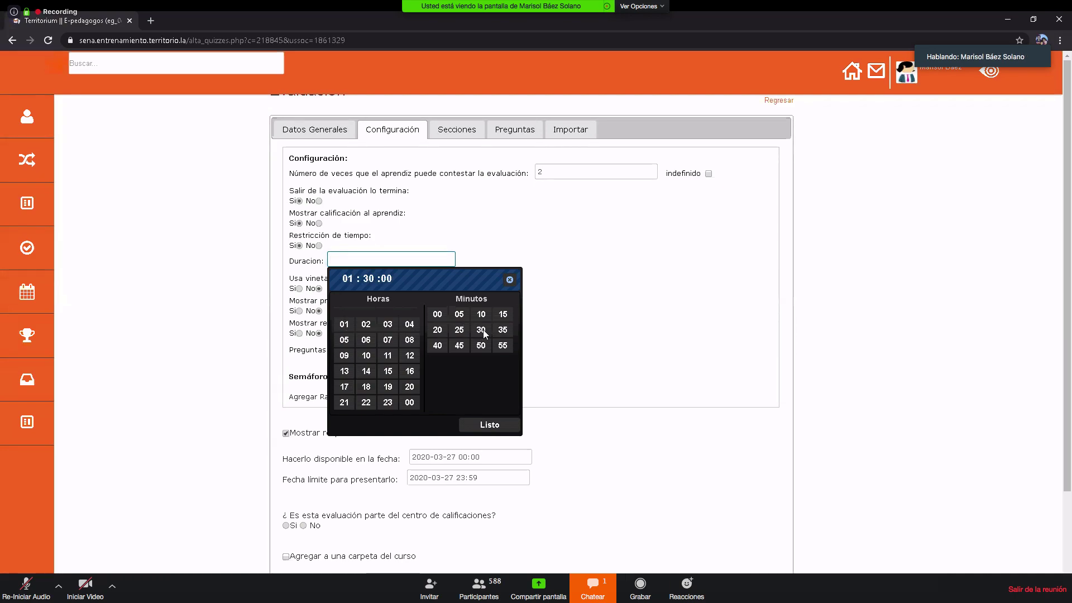
{"action": "left_click", "coordinate": [486, 426]}
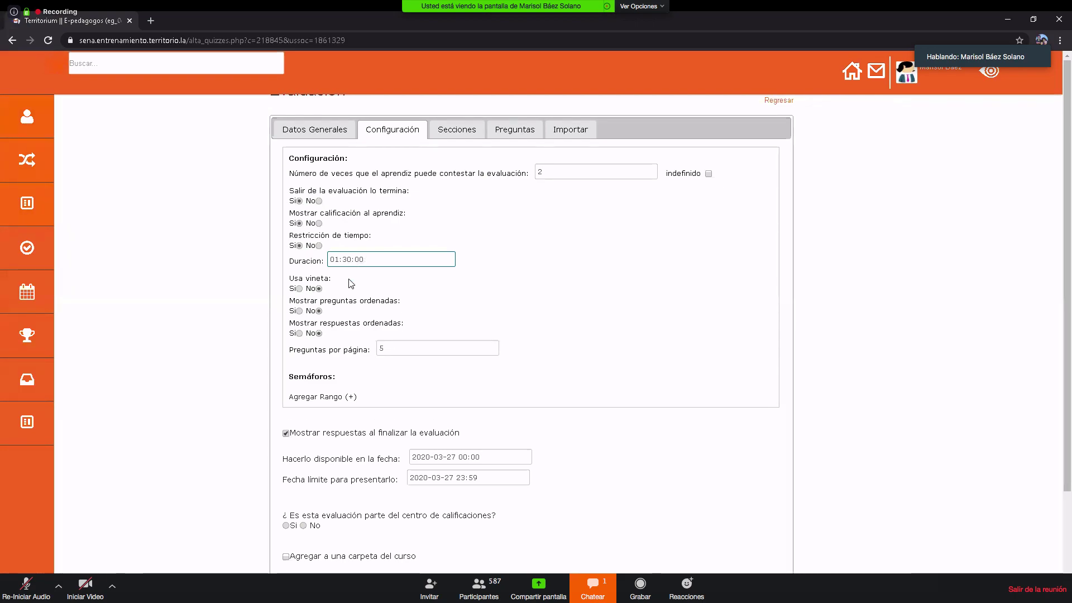
Enable bullets for the evaluation and choose Numero as their style.
{"action": "scroll", "coordinate": [341, 282], "scroll_direction": "down", "scroll_amount": 1}
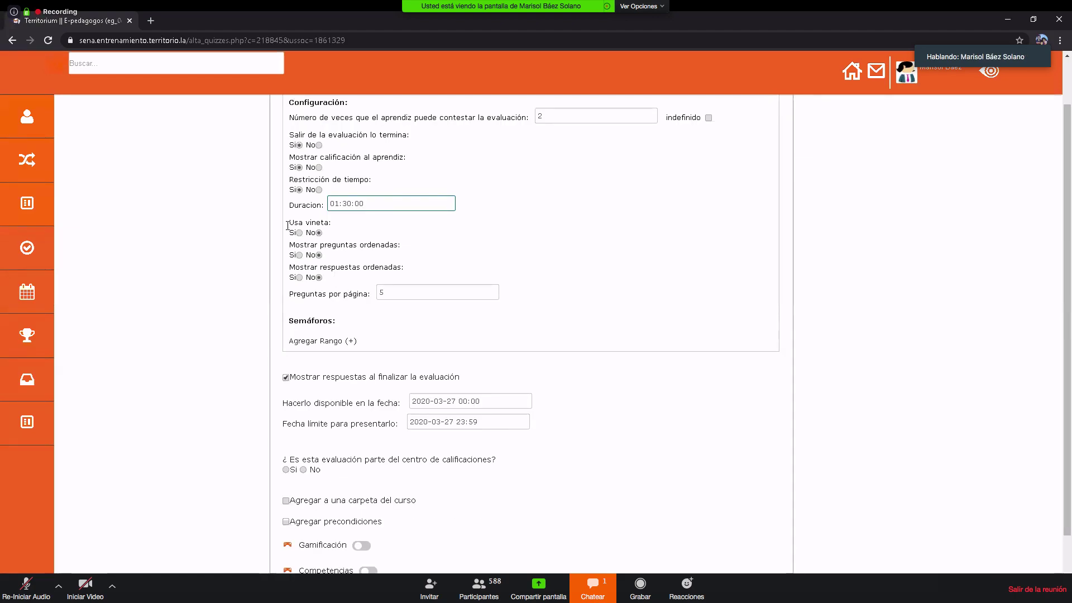
{"action": "left_click_drag", "start_coordinate": [290, 223], "coordinate": [329, 224]}
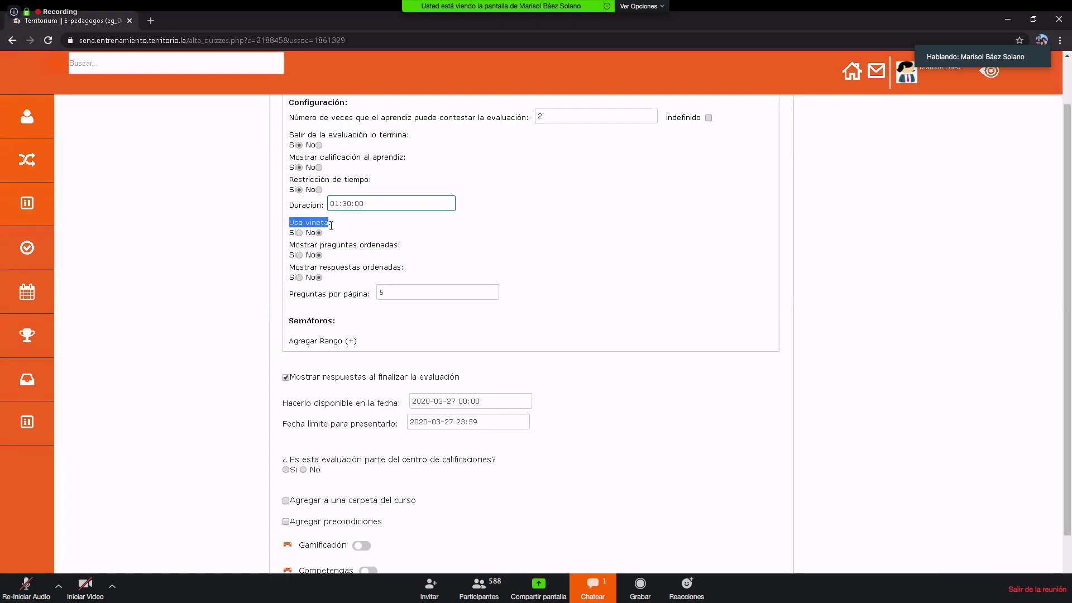
{"action": "left_click", "coordinate": [299, 234]}
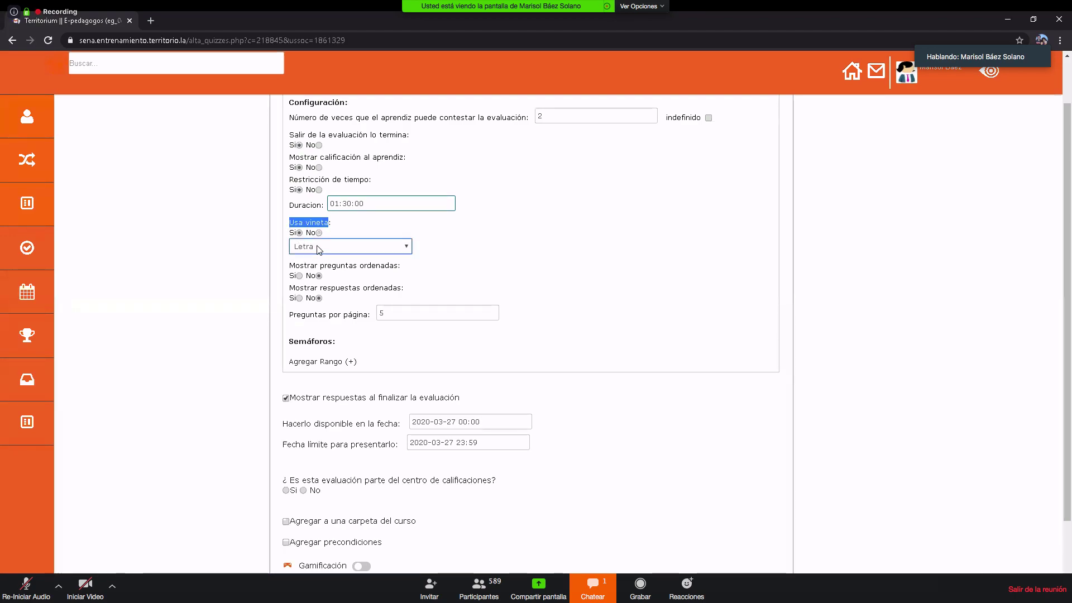
{"action": "left_click", "coordinate": [317, 246]}
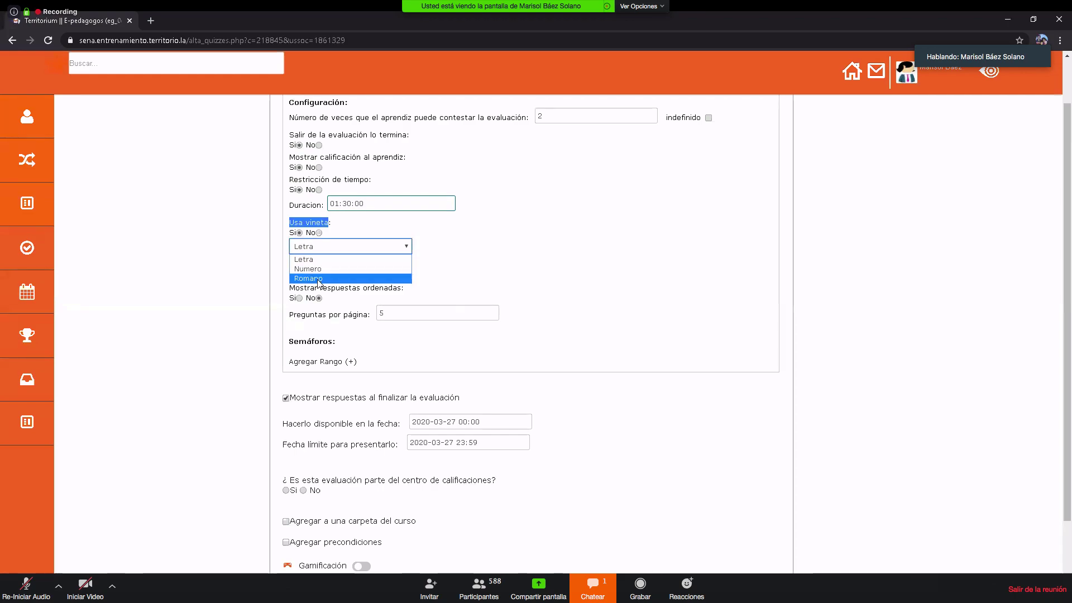
{"action": "left_click", "coordinate": [315, 269]}
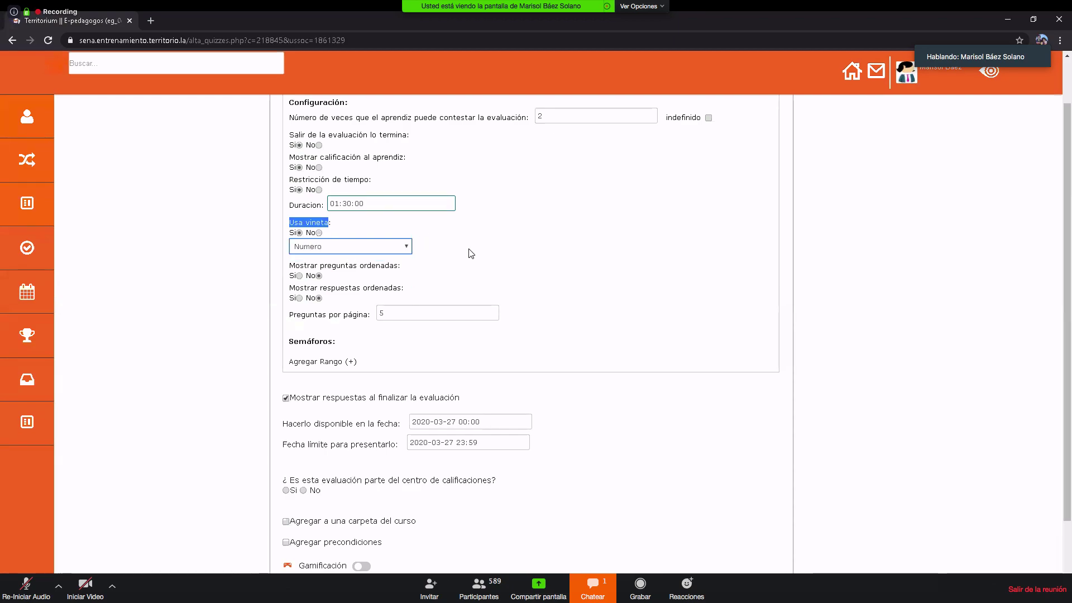
{"action": "left_click", "coordinate": [329, 297]}
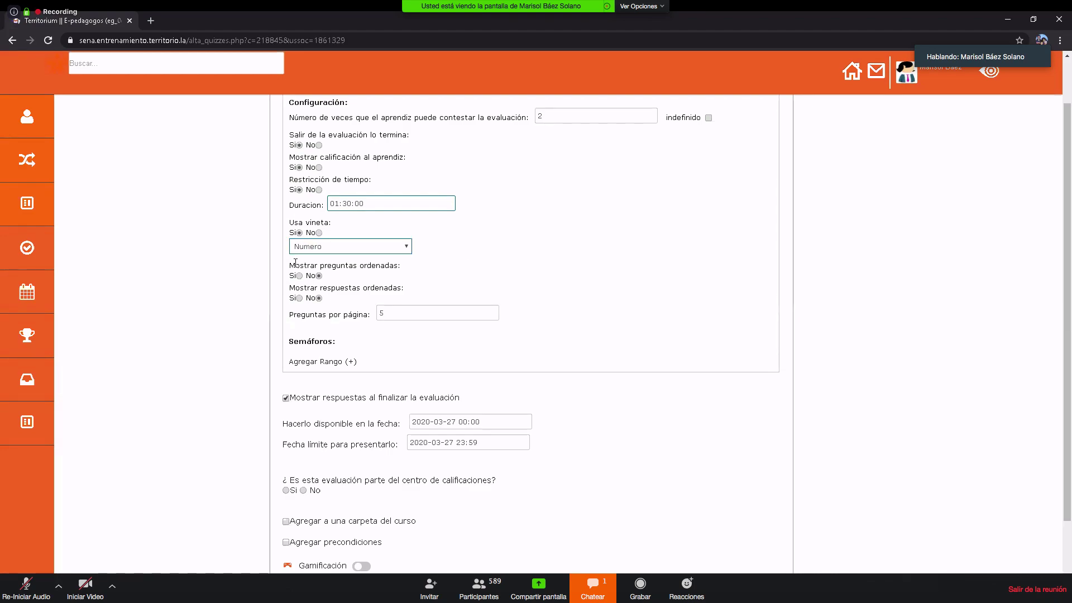
{"action": "left_click_drag", "start_coordinate": [289, 265], "coordinate": [401, 266]}
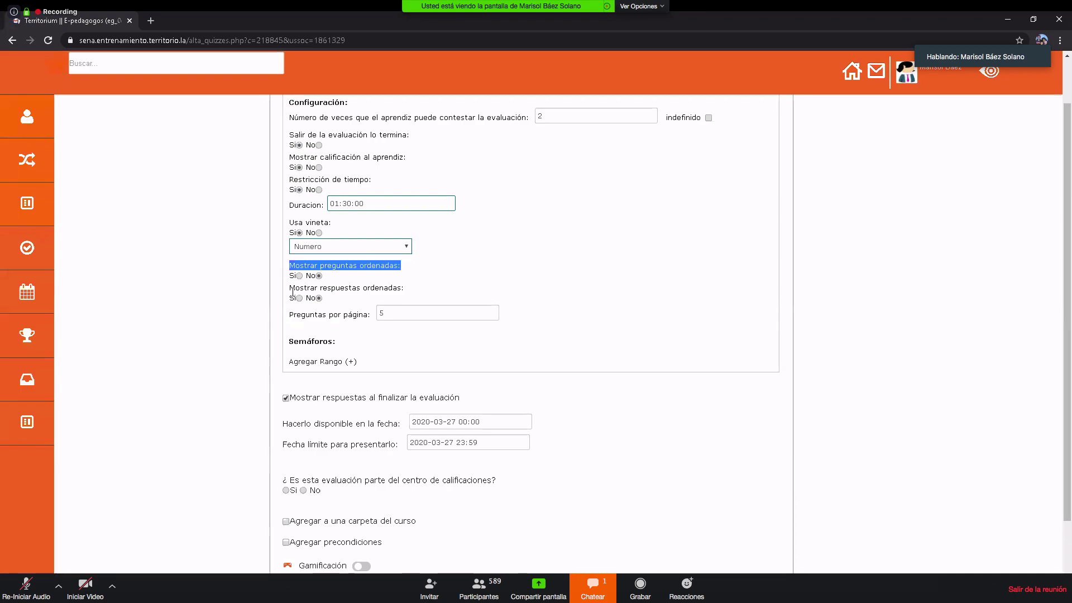
{"action": "left_click_drag", "start_coordinate": [289, 288], "coordinate": [410, 291]}
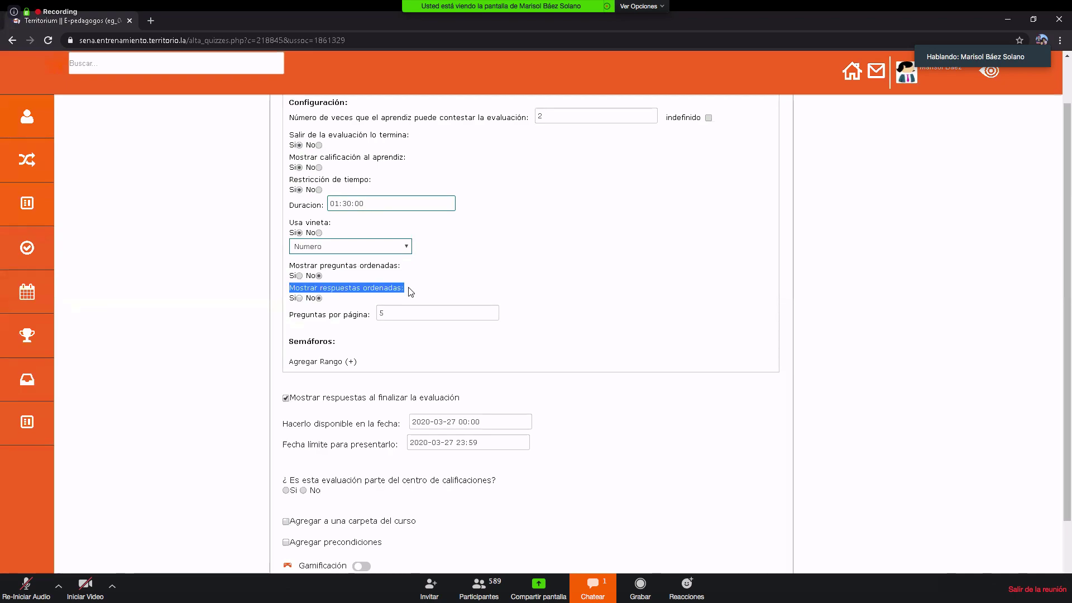
{"action": "left_click", "coordinate": [300, 275]}
{"action": "left_click", "coordinate": [316, 298]}
{"action": "left_click_drag", "start_coordinate": [289, 288], "coordinate": [359, 285]}
{"action": "left_click", "coordinate": [423, 288]}
{"action": "left_click_drag", "start_coordinate": [290, 288], "coordinate": [411, 291]}
{"action": "left_click", "coordinate": [475, 283]}
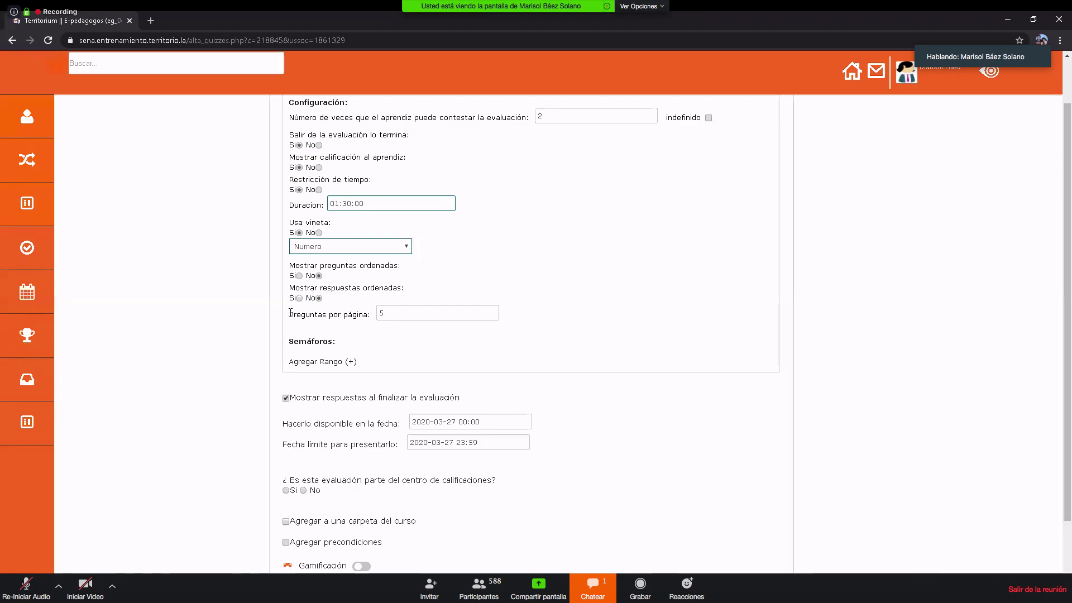
Set the number of questions per page to 1.
{"action": "left_click_drag", "start_coordinate": [290, 313], "coordinate": [374, 325]}
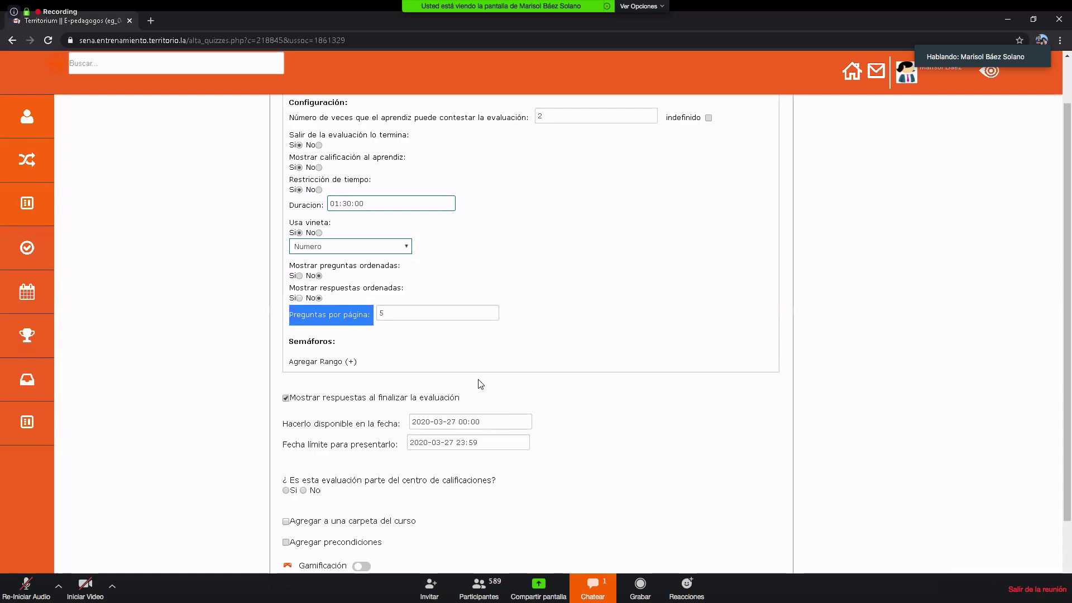
{"action": "left_click", "coordinate": [390, 313]}
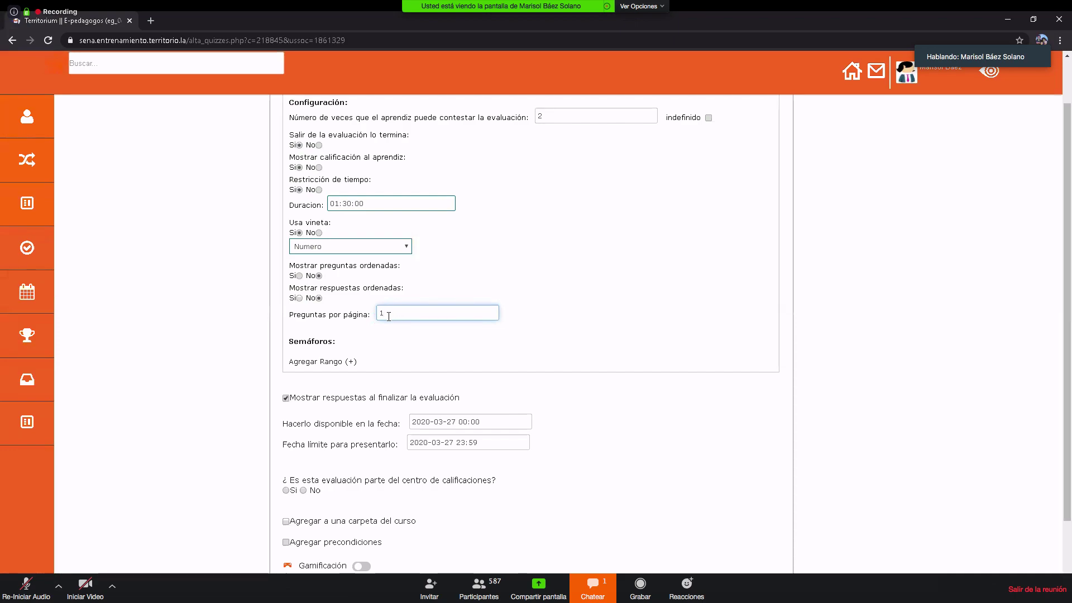
{"action": "left_click_drag", "start_coordinate": [394, 314], "coordinate": [372, 312]}
Add grade ranges to the Semáforos and set the first one to minimum 4, maximum 5 with the color Verde.
{"action": "scroll", "coordinate": [478, 340], "scroll_direction": "down", "scroll_amount": 2}
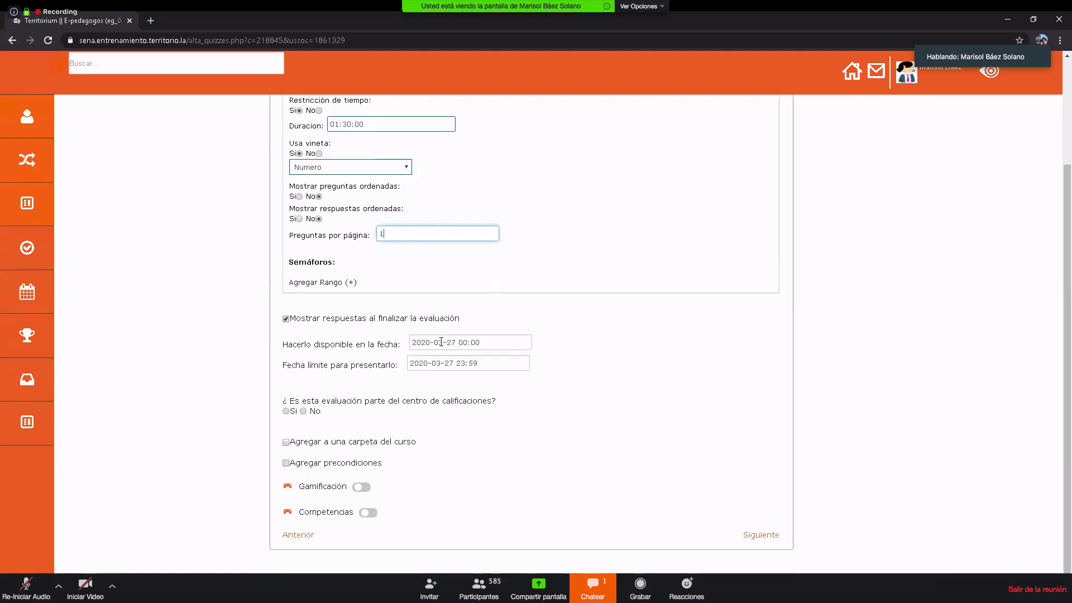
{"action": "left_click", "coordinate": [319, 263]}
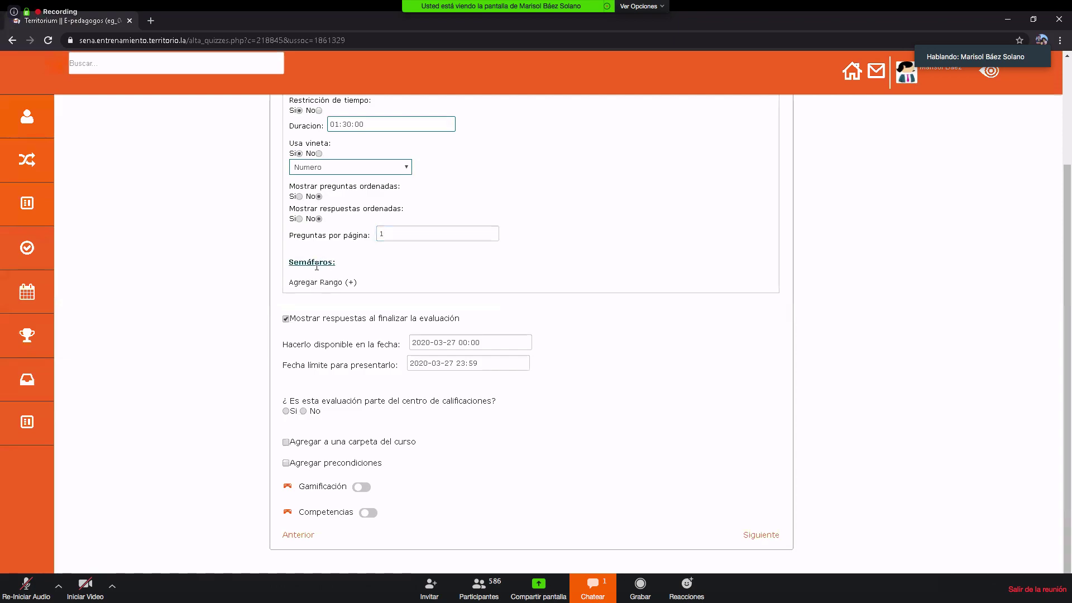
{"action": "left_click", "coordinate": [316, 281]}
{"action": "scroll", "coordinate": [423, 286], "scroll_direction": "down", "scroll_amount": 1}
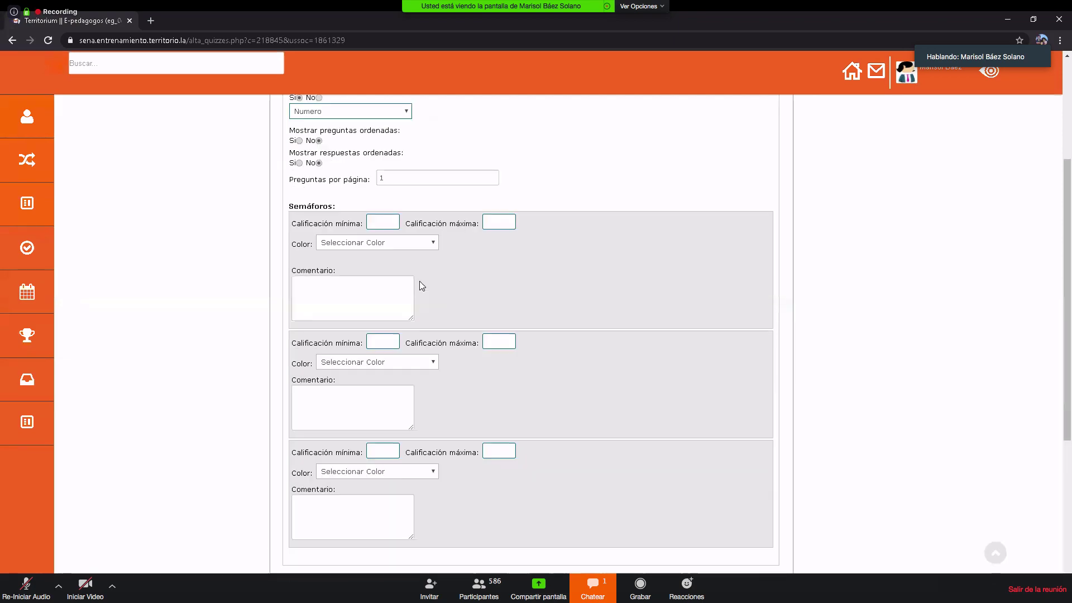
{"action": "left_click", "coordinate": [385, 225]}
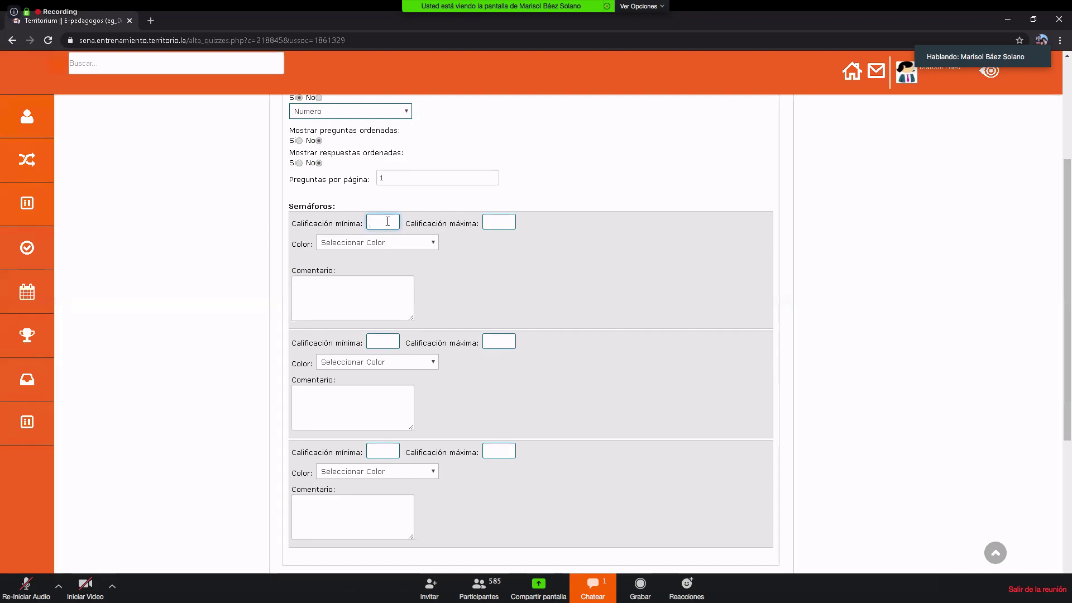
{"action": "type", "text": "4"}
{"action": "left_click", "coordinate": [494, 224]}
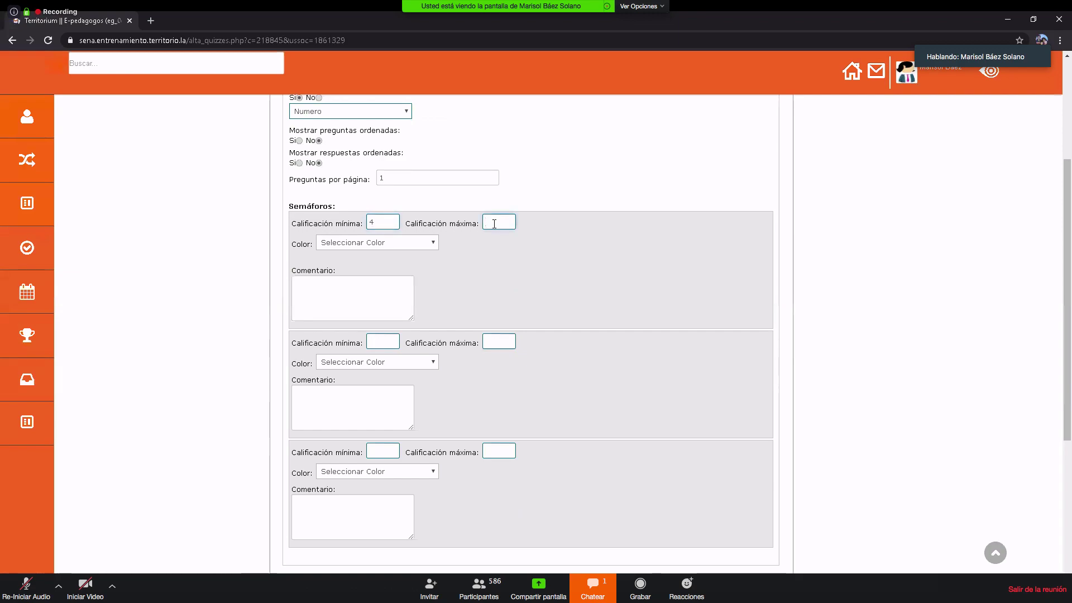
{"action": "type", "text": "5"}
{"action": "left_click", "coordinate": [435, 244]}
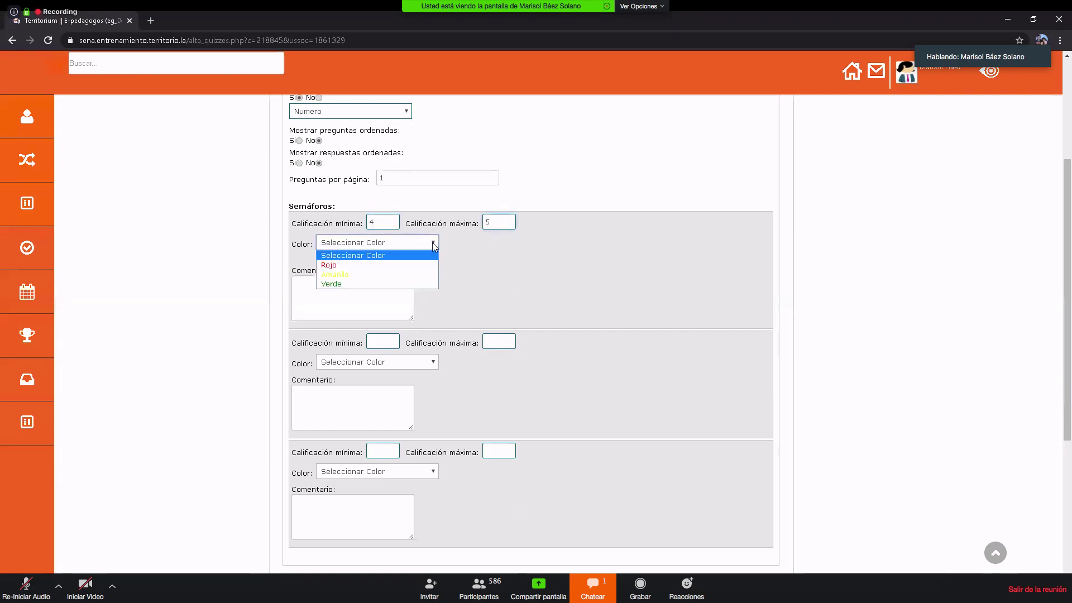
{"action": "left_click", "coordinate": [359, 286]}
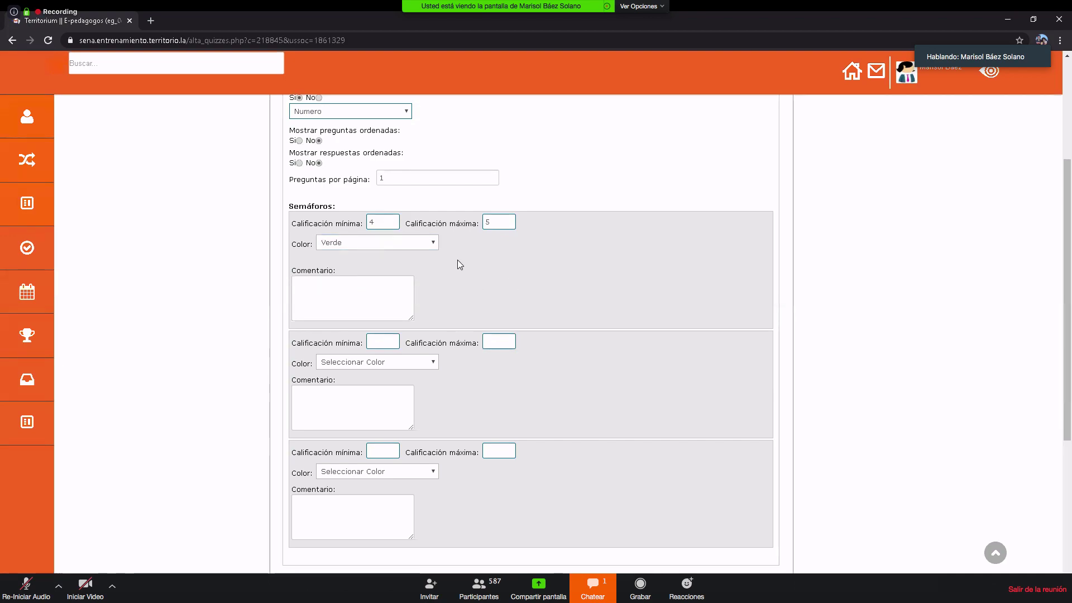
Set the second Semáforos range to minimum grade 3, maximum grade 4 and the color Amarillo.
{"action": "left_click", "coordinate": [385, 338]}
{"action": "type", "text": "3"}
{"action": "left_click", "coordinate": [495, 344]}
{"action": "type", "text": "4"}
{"action": "left_click", "coordinate": [431, 363]}
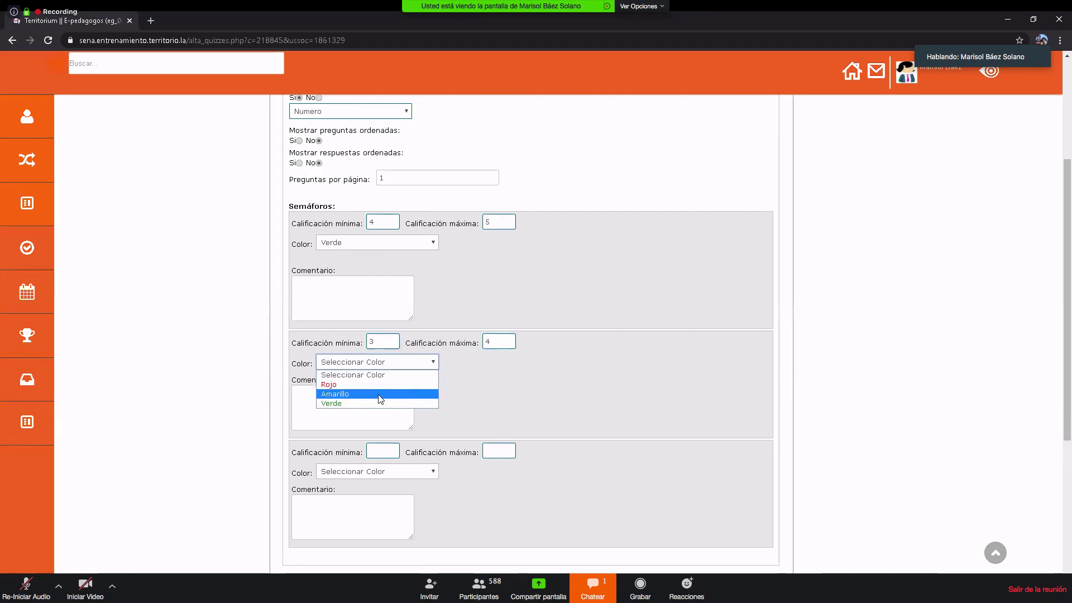
{"action": "left_click", "coordinate": [411, 393]}
Set the third Semáforos range to minimum grade 1, maximum grade 2 and the color Rojo.
{"action": "scroll", "coordinate": [450, 418], "scroll_direction": "down", "scroll_amount": 1}
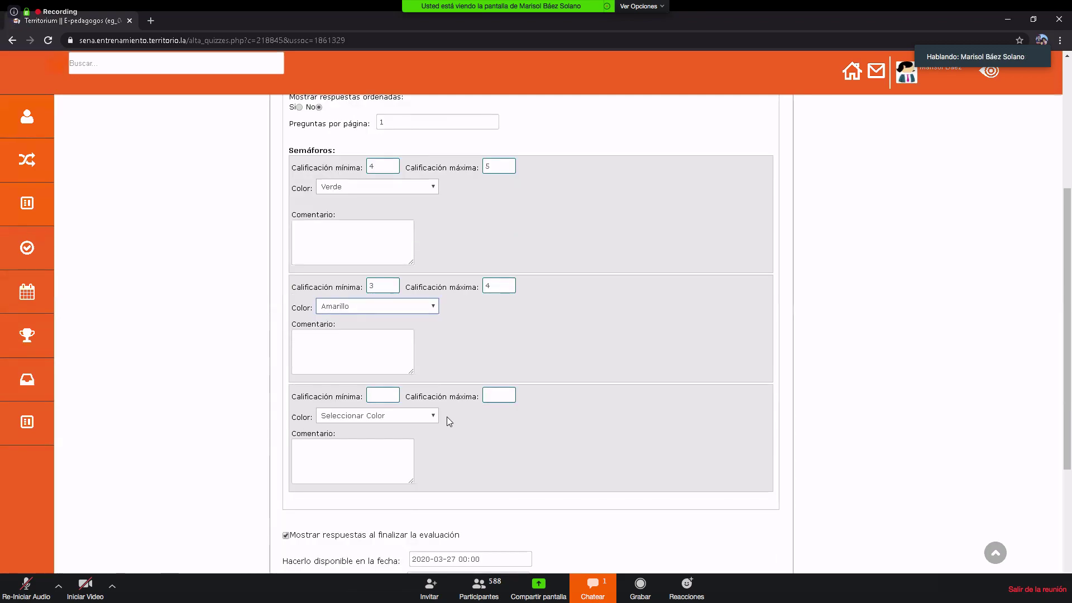
{"action": "left_click", "coordinate": [387, 395]}
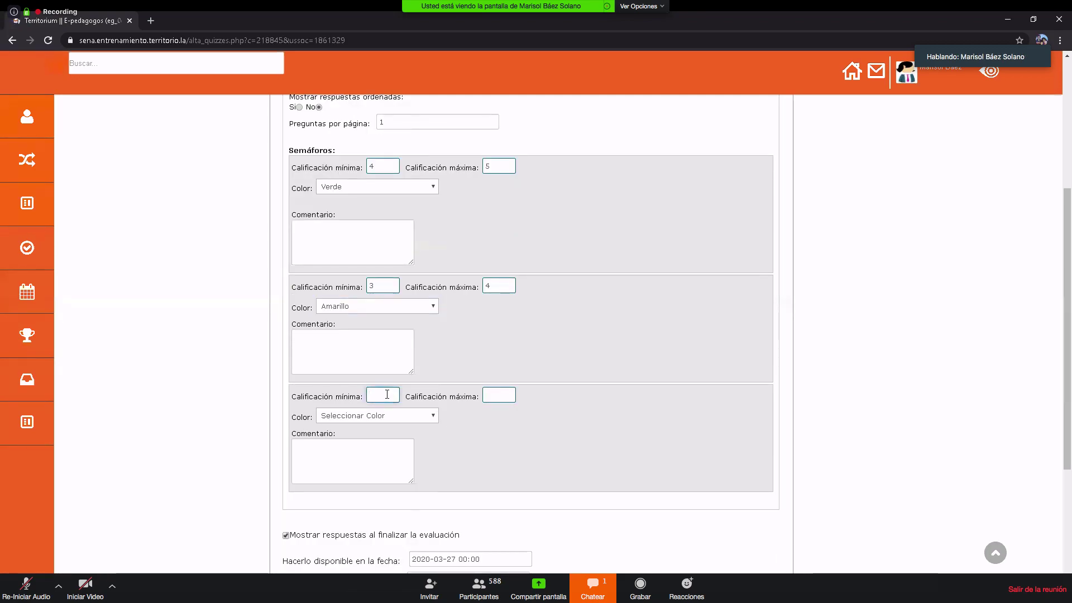
{"action": "left_click", "coordinate": [400, 418]}
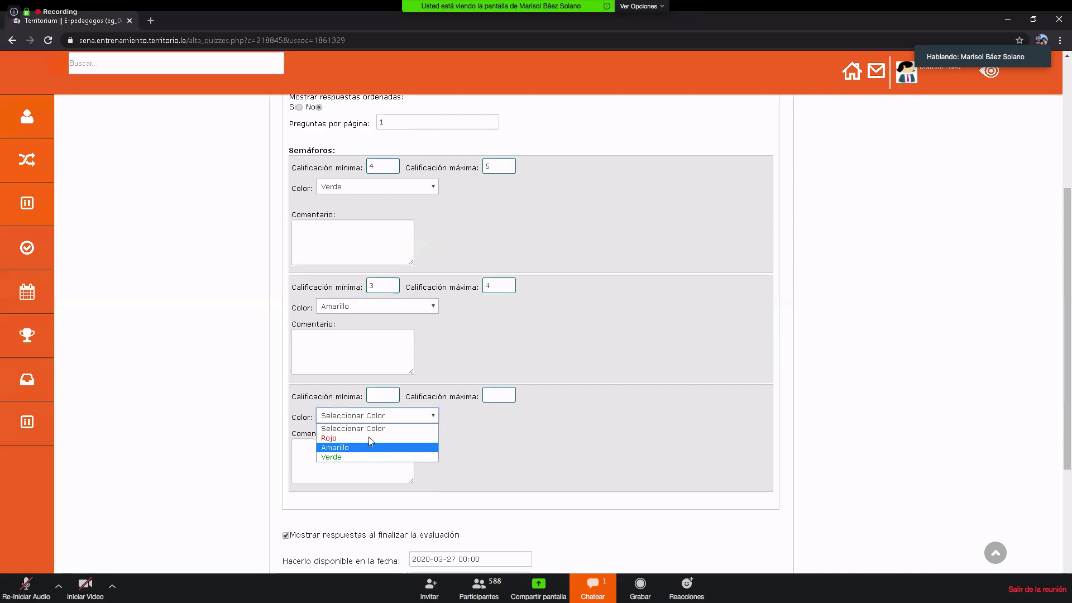
{"action": "left_click", "coordinate": [391, 438]}
{"action": "left_click", "coordinate": [392, 397]}
{"action": "type", "text": "1"}
{"action": "left_click", "coordinate": [498, 394]}
{"action": "type", "text": "2"}
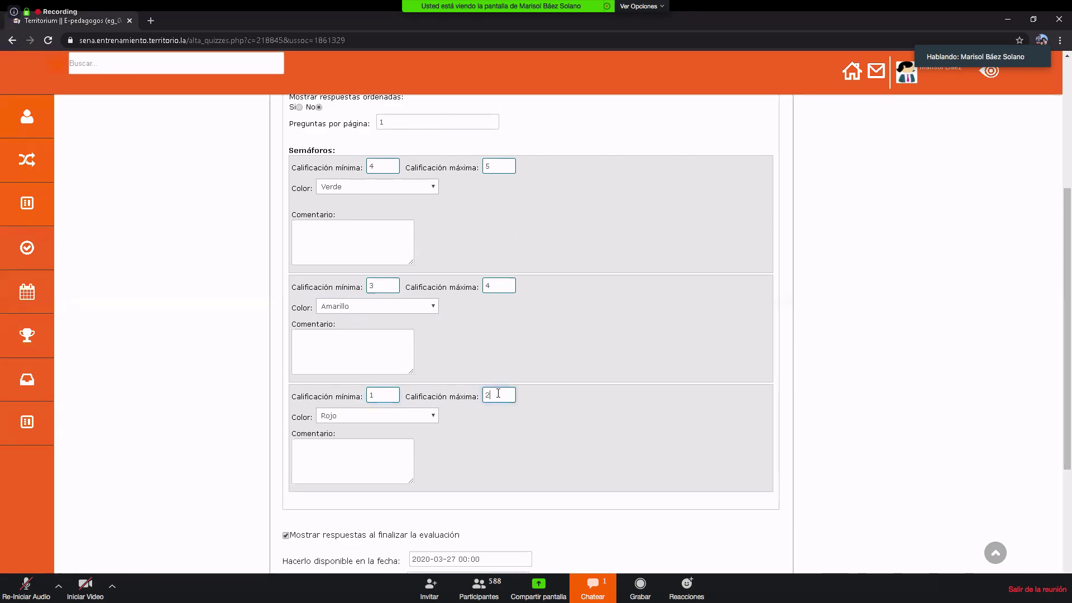
Turn off showing the answers when the evaluation is finished.
{"action": "scroll", "coordinate": [565, 417], "scroll_direction": "down", "scroll_amount": 4}
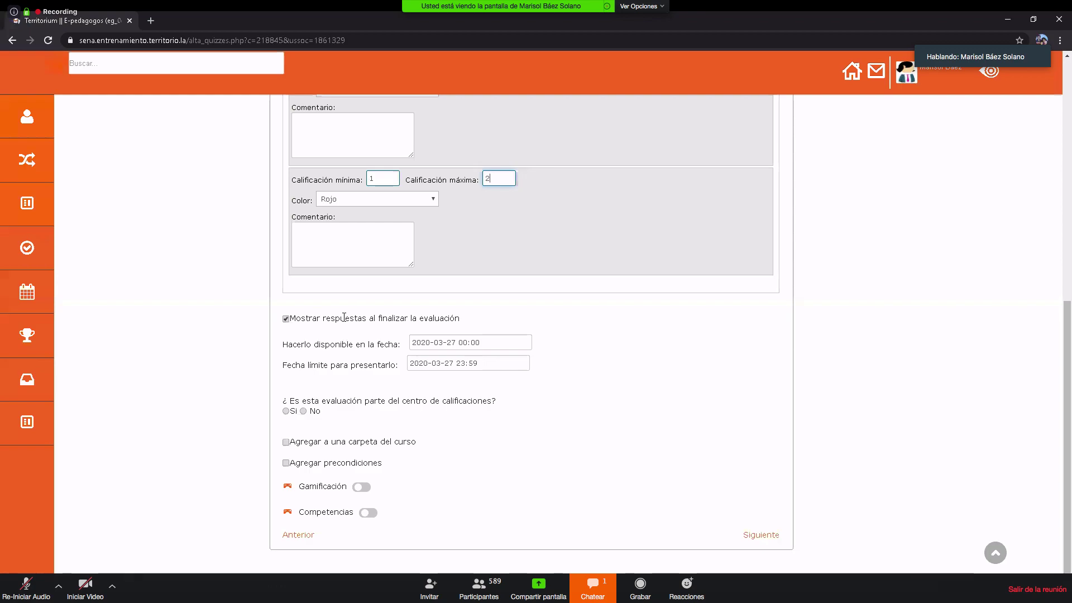
{"action": "left_click_drag", "start_coordinate": [291, 317], "coordinate": [405, 315]}
{"action": "left_click_drag", "start_coordinate": [285, 316], "coordinate": [470, 322]}
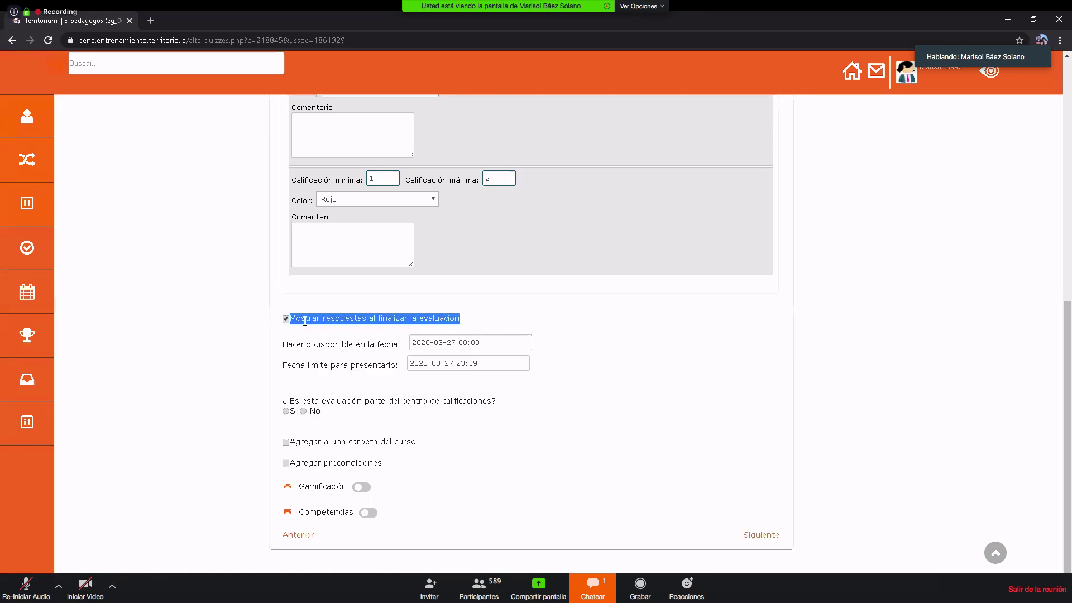
{"action": "scroll", "coordinate": [412, 317], "scroll_direction": "up", "scroll_amount": 9}
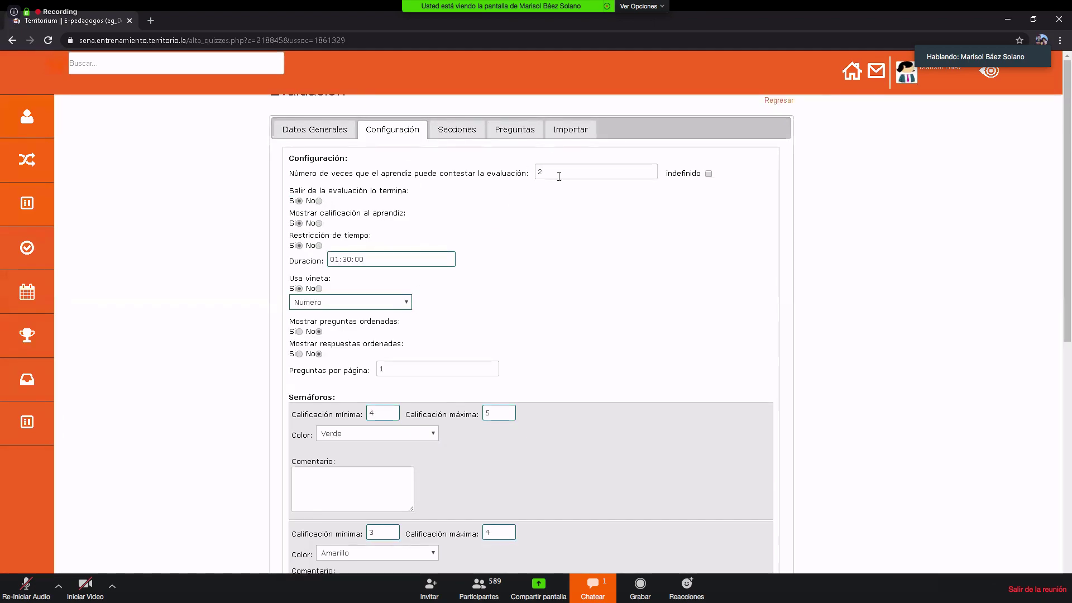
{"action": "scroll", "coordinate": [559, 176], "scroll_direction": "down", "scroll_amount": 10}
{"action": "left_click", "coordinate": [285, 319]}
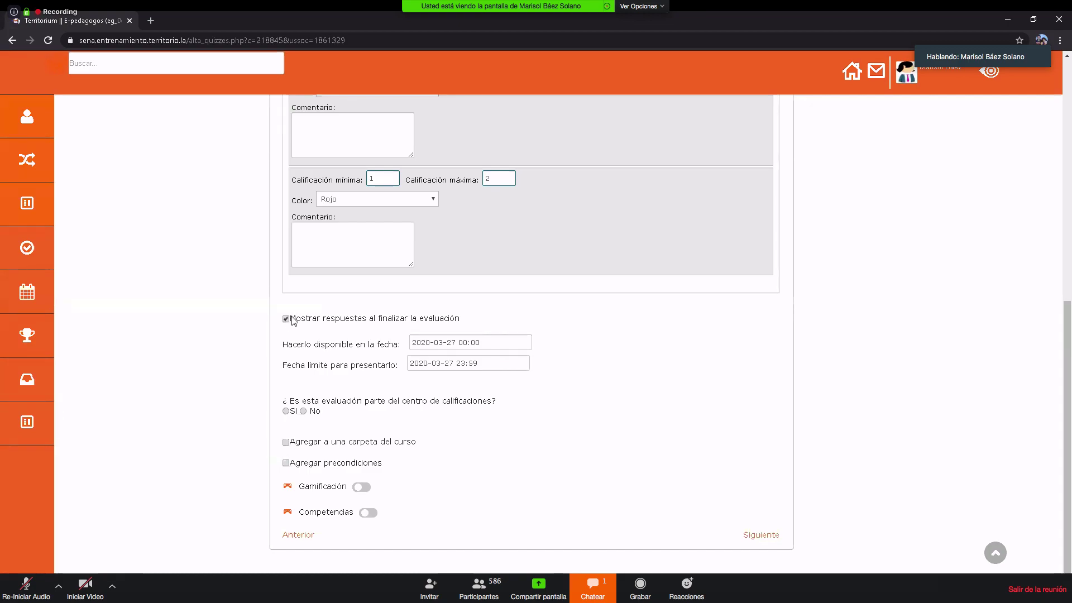
{"action": "left_click", "coordinate": [287, 321]}
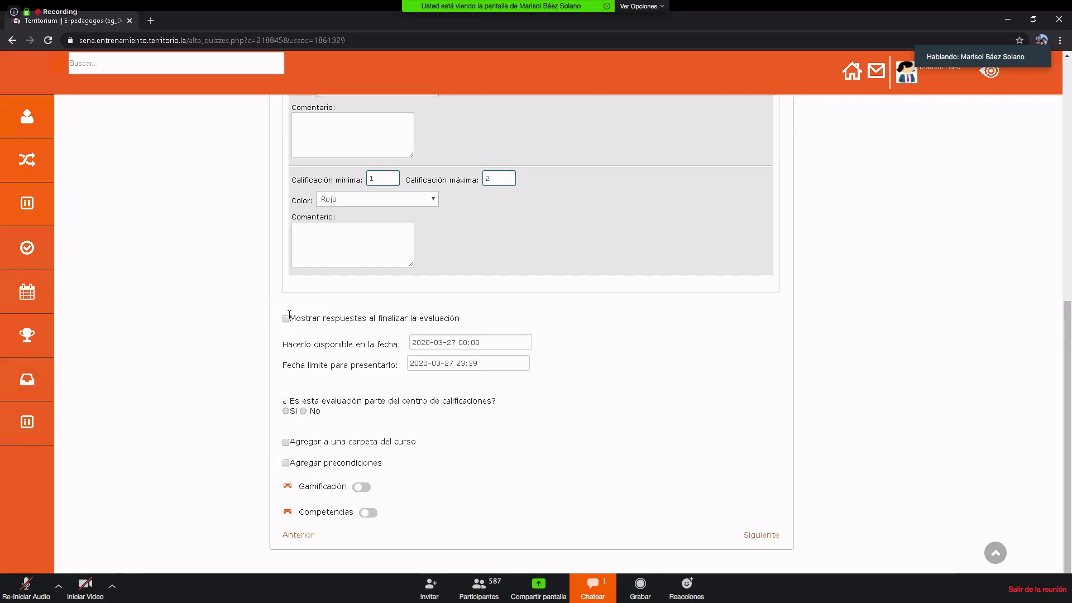
{"action": "left_click_drag", "start_coordinate": [289, 315], "coordinate": [534, 328]}
{"action": "left_click", "coordinate": [312, 363]}
Make the evaluation available from 2020-03-27 at 23:30.
{"action": "left_click", "coordinate": [497, 341]}
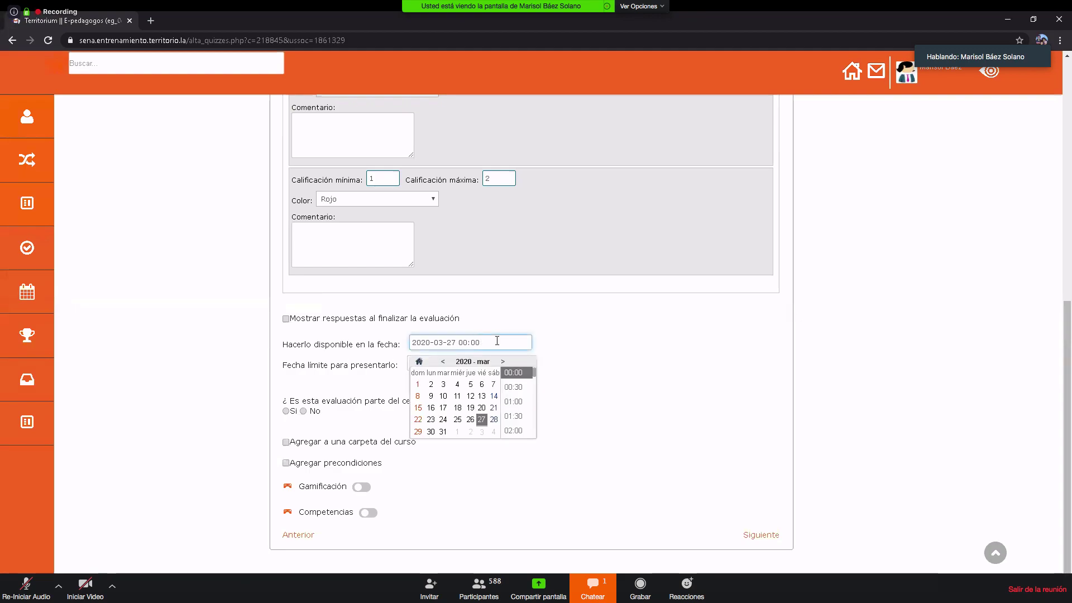
{"action": "left_click", "coordinate": [482, 423]}
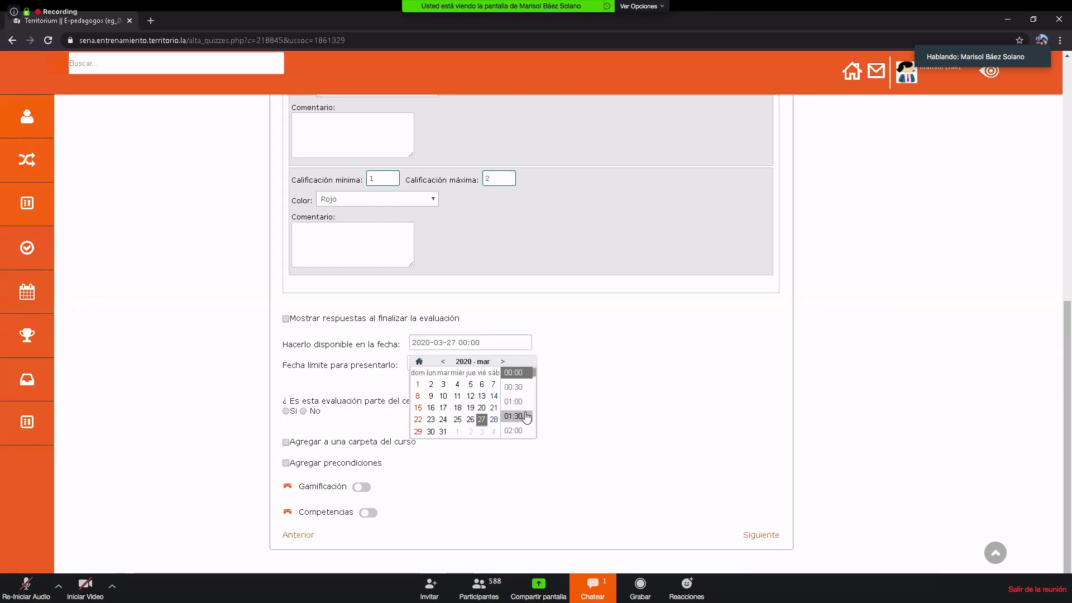
{"action": "scroll", "coordinate": [528, 416], "scroll_direction": "down", "scroll_amount": 5}
{"action": "scroll", "coordinate": [525, 413], "scroll_direction": "down", "scroll_amount": 10}
{"action": "left_click", "coordinate": [514, 430]}
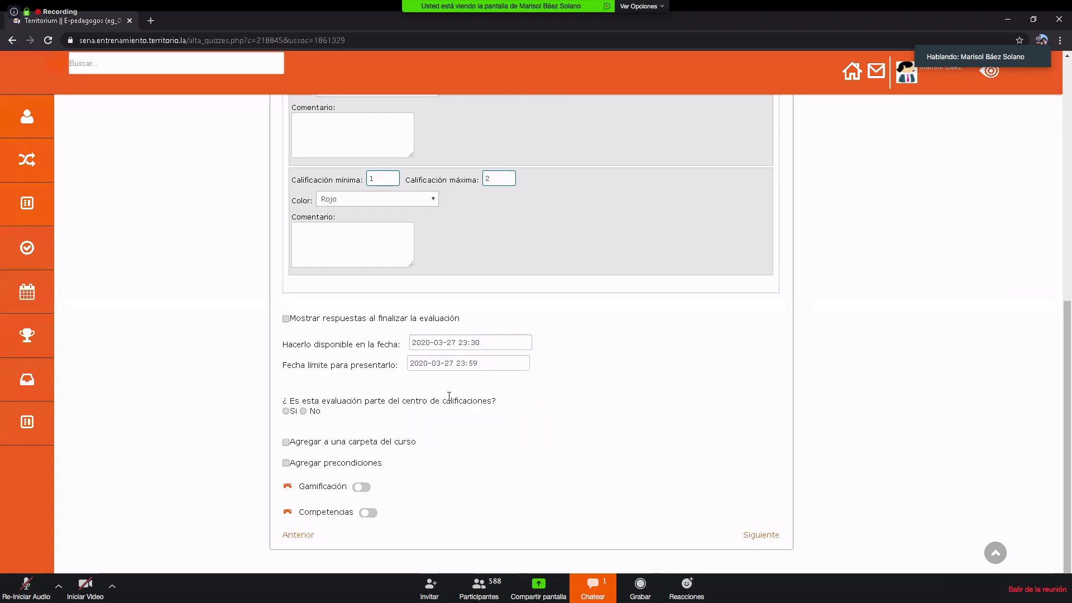
Set the evaluation's submission deadline to 2020-03-31 at 23:55.
{"action": "left_click_drag", "start_coordinate": [293, 366], "coordinate": [396, 369]}
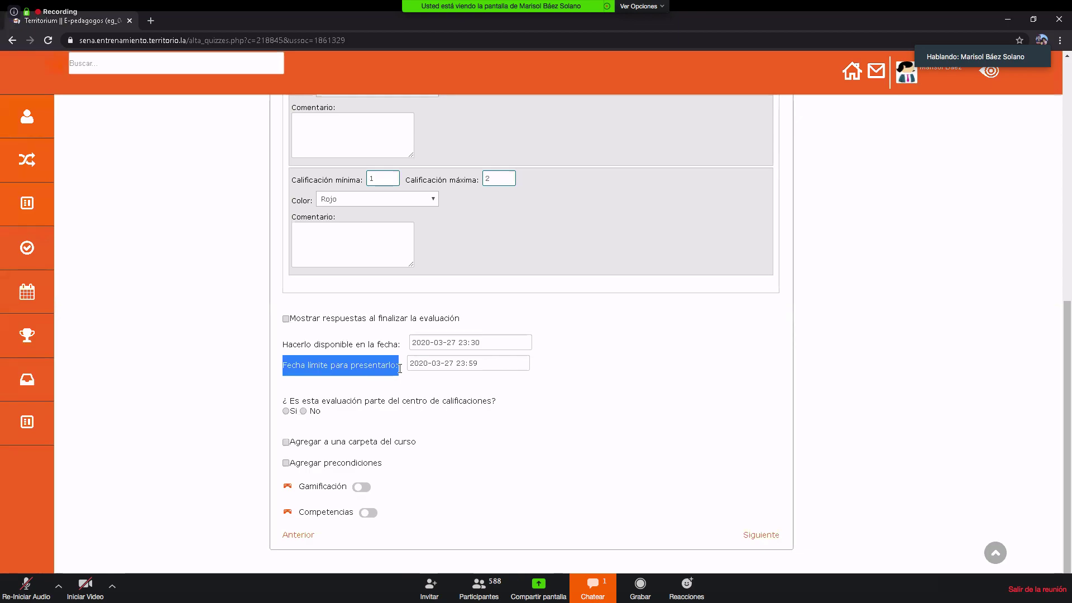
{"action": "left_click", "coordinate": [501, 359]}
{"action": "left_click", "coordinate": [441, 453]}
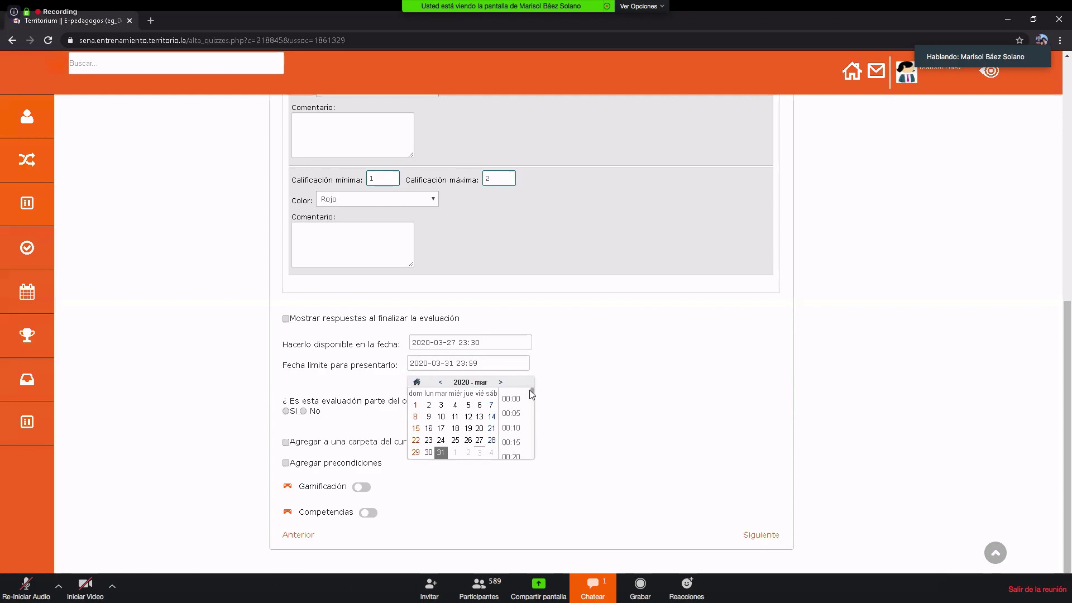
{"action": "scroll", "coordinate": [517, 441], "scroll_direction": "down", "scroll_amount": 15}
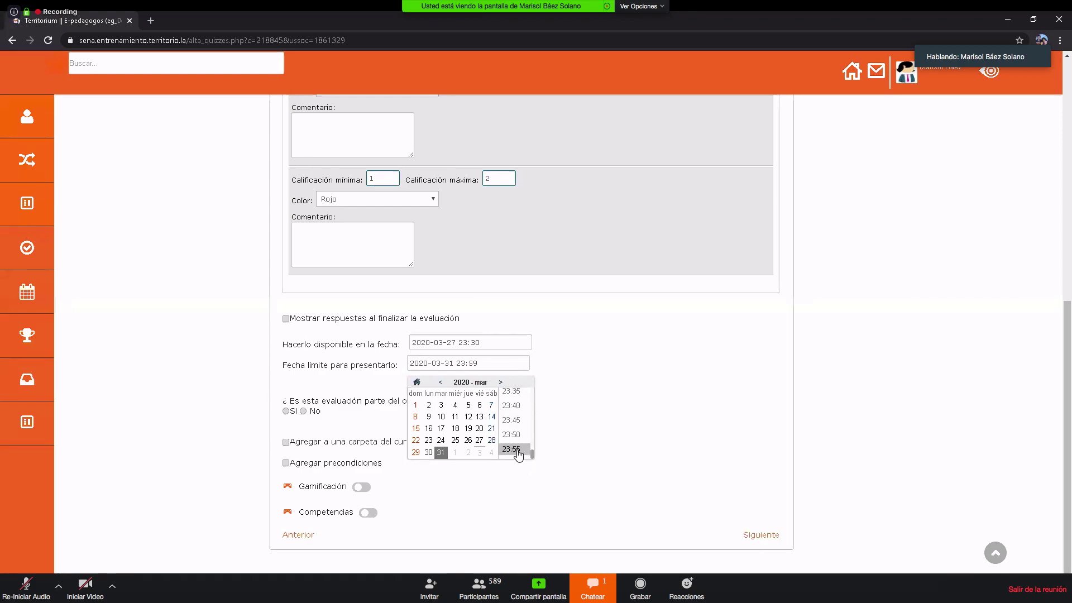
{"action": "left_click", "coordinate": [517, 450]}
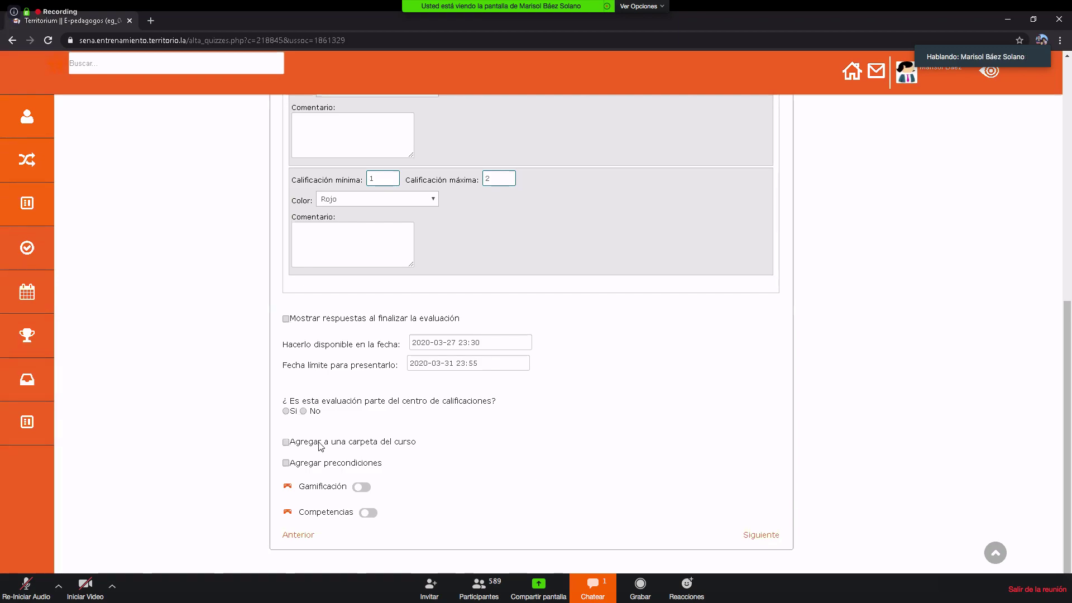
Make the evaluation part of the grade center and link it to the weighting PRIMER--RAP 1.
{"action": "left_click_drag", "start_coordinate": [291, 401], "coordinate": [505, 403]}
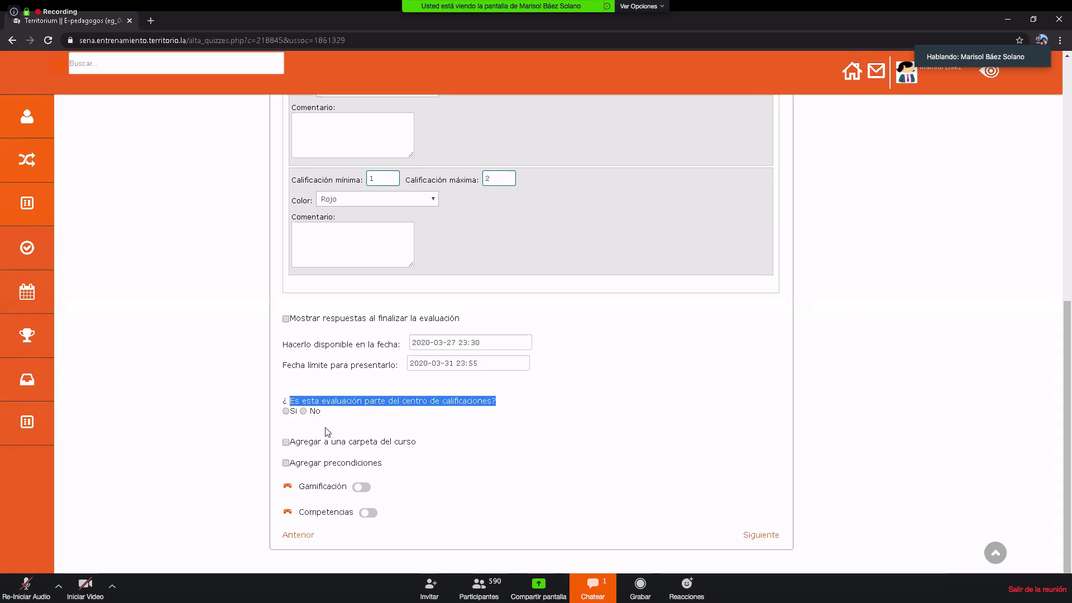
{"action": "left_click", "coordinate": [286, 412]}
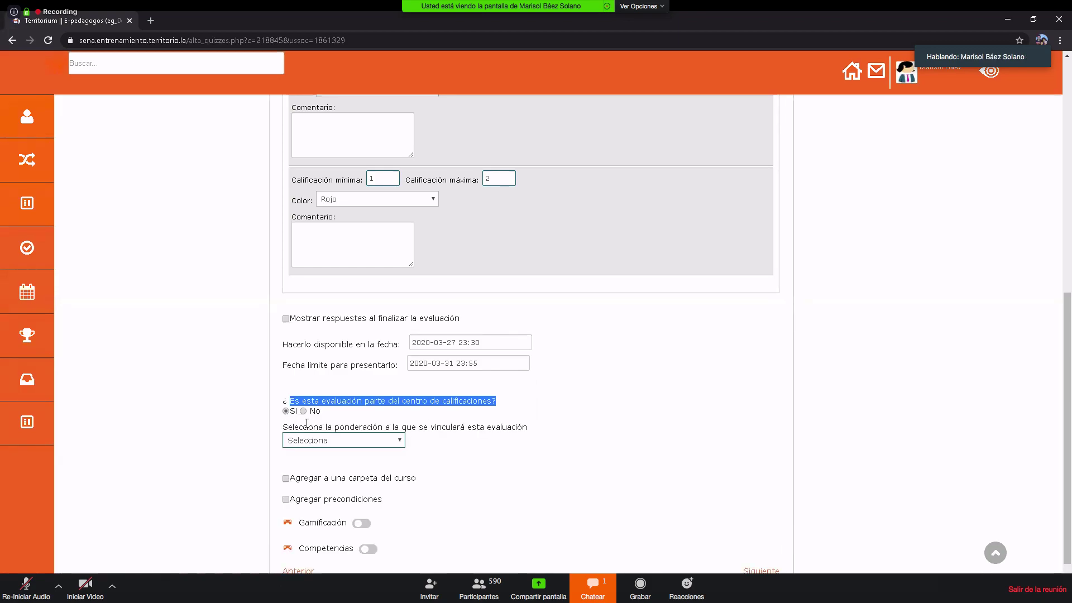
{"action": "left_click_drag", "start_coordinate": [282, 428], "coordinate": [533, 429]}
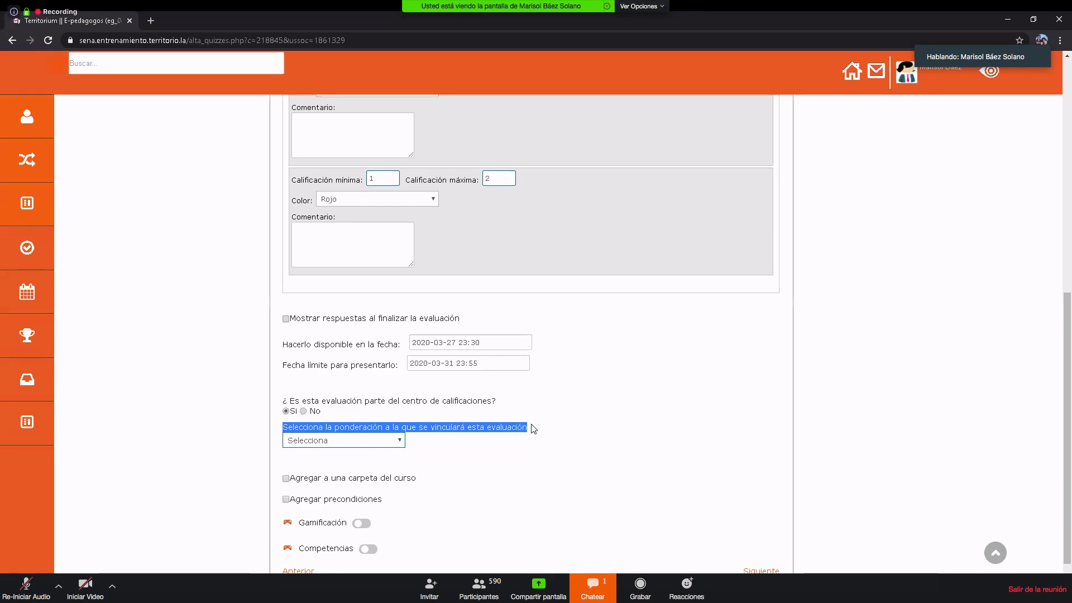
{"action": "left_click", "coordinate": [400, 442]}
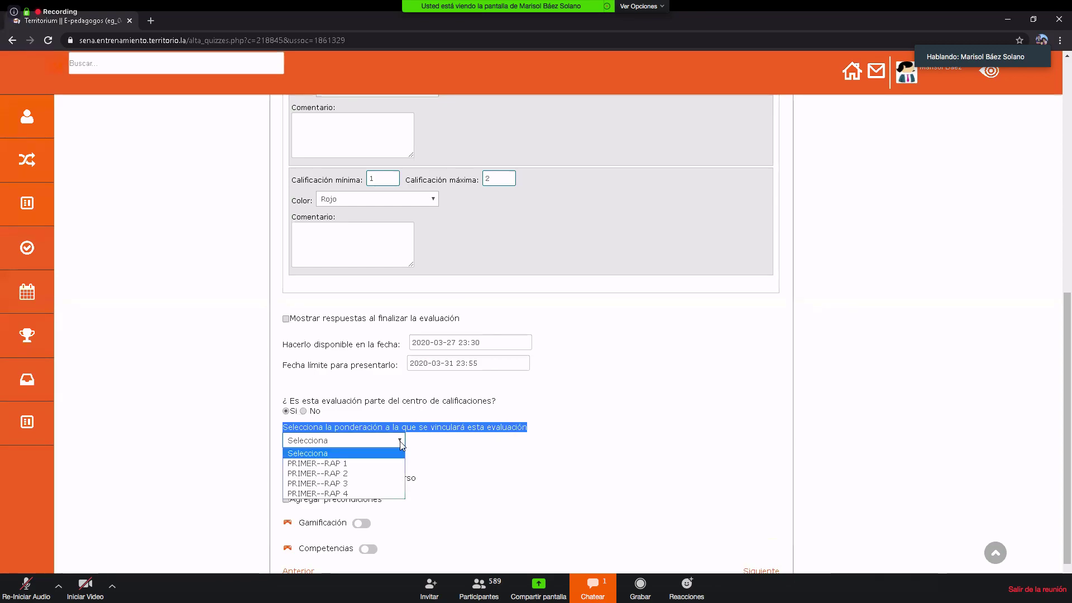
{"action": "left_click", "coordinate": [360, 464]}
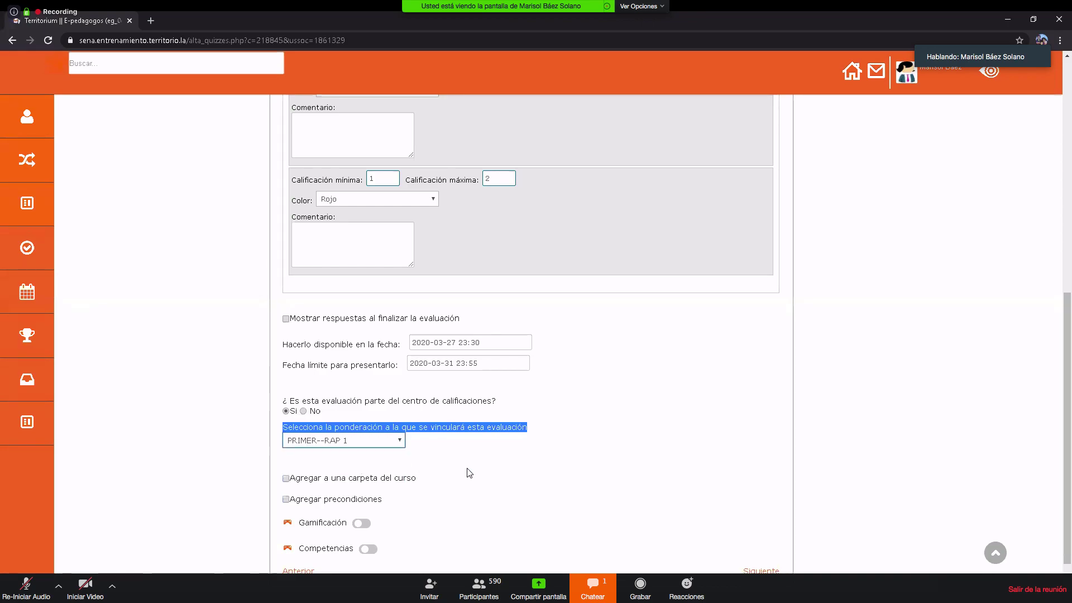
Add the evaluation to a course folder, choosing Actividad 3 under Actividades as the selected topic.
{"action": "scroll", "coordinate": [490, 471], "scroll_direction": "down", "scroll_amount": 1}
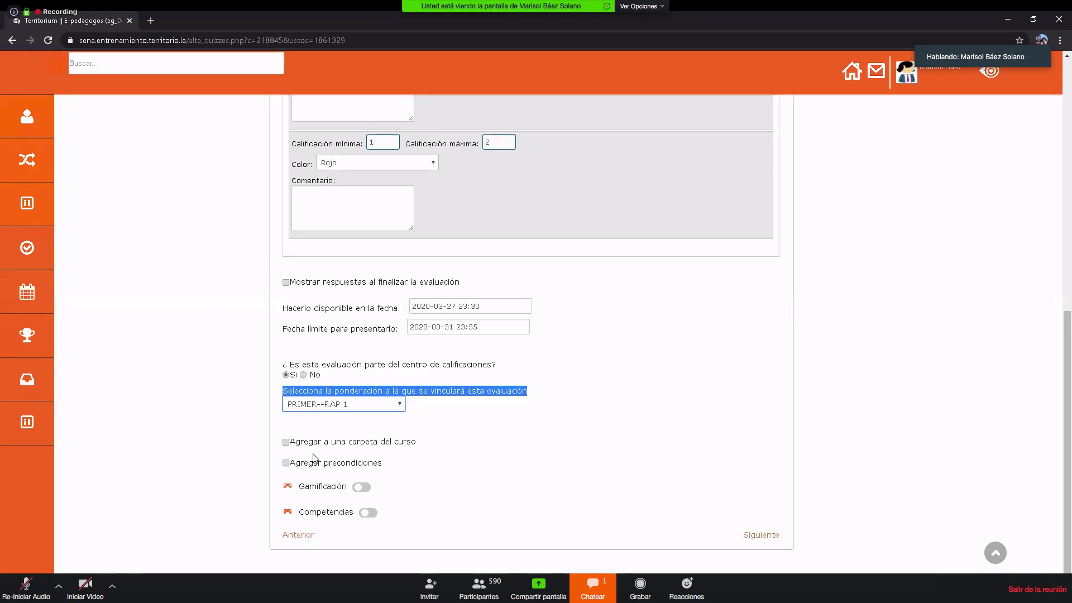
{"action": "left_click", "coordinate": [285, 442]}
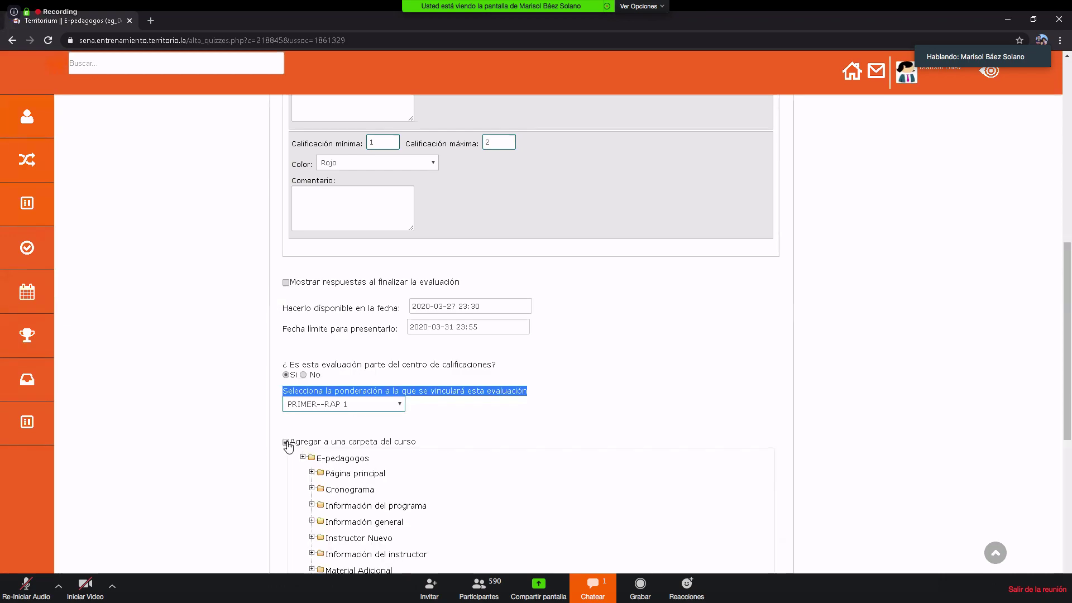
{"action": "scroll", "coordinate": [346, 447], "scroll_direction": "down", "scroll_amount": 2}
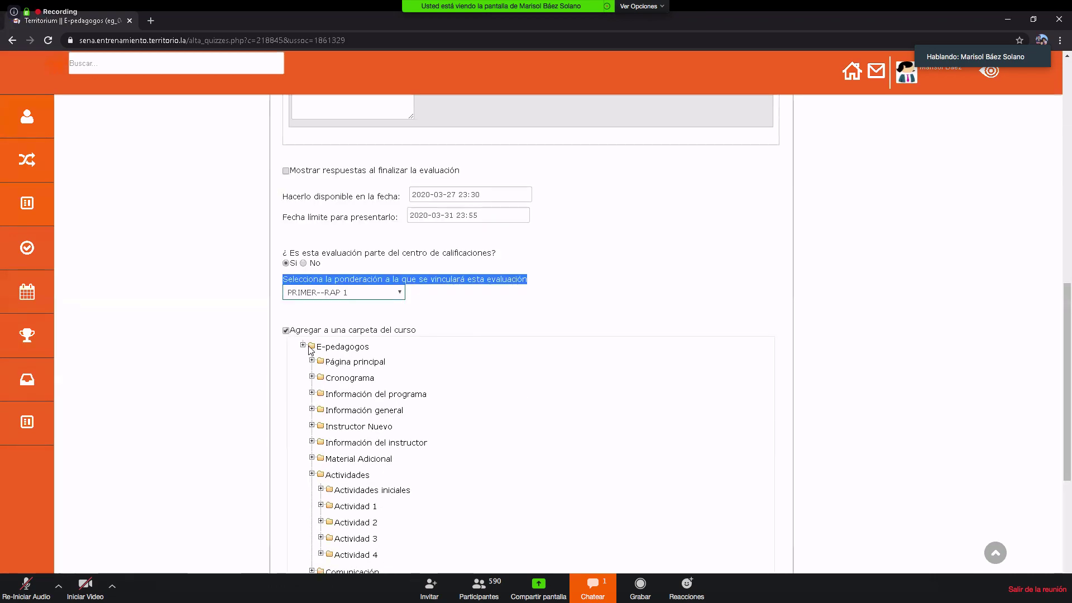
{"action": "left_click_drag", "start_coordinate": [290, 329], "coordinate": [422, 332]}
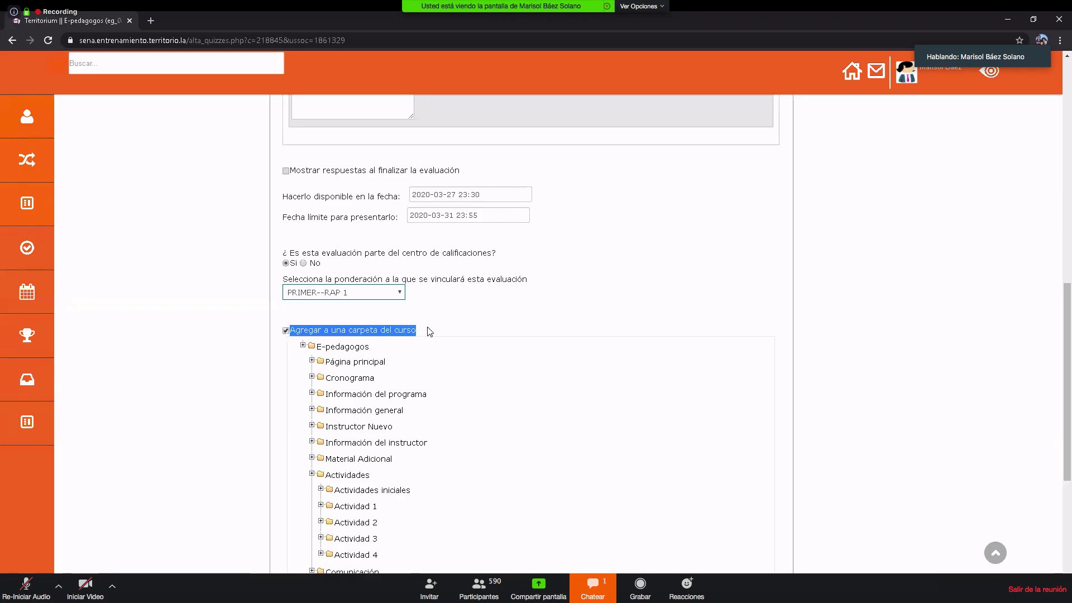
{"action": "scroll", "coordinate": [440, 338], "scroll_direction": "down", "scroll_amount": 1}
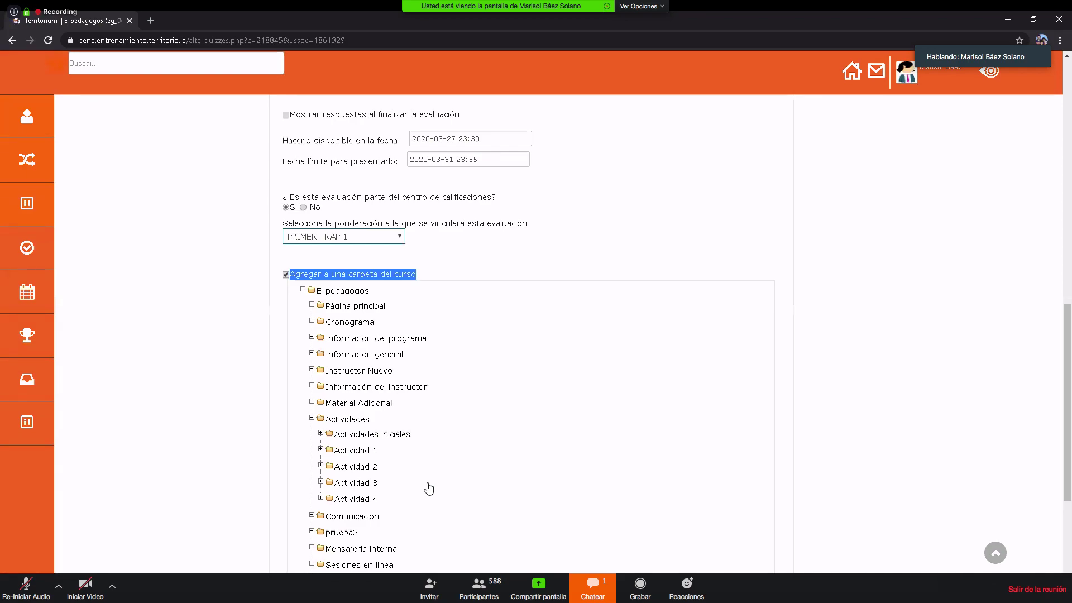
{"action": "scroll", "coordinate": [468, 421], "scroll_direction": "down", "scroll_amount": 1}
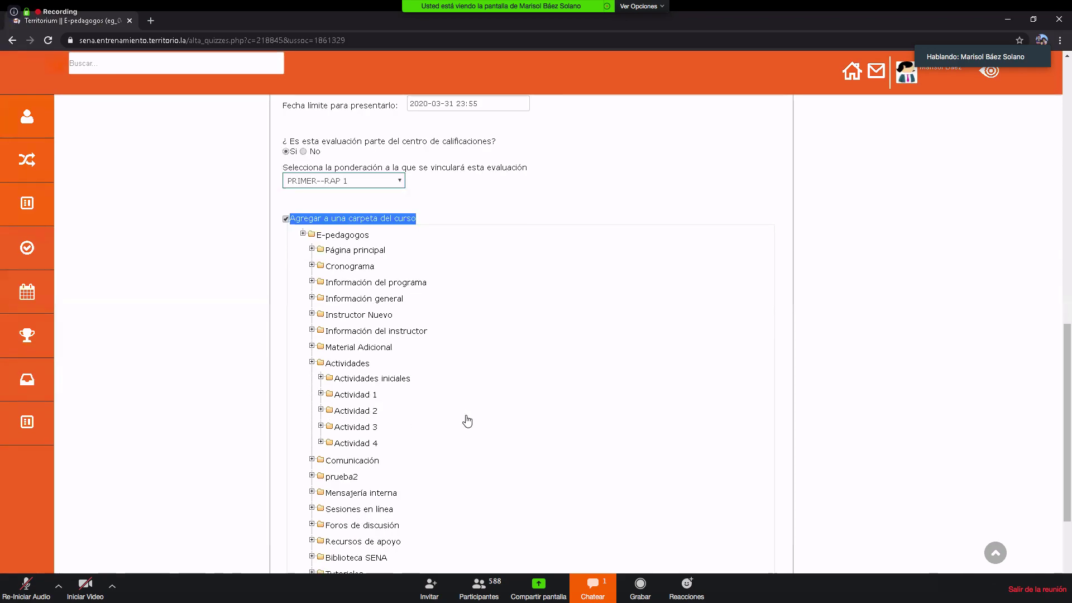
{"action": "left_click", "coordinate": [342, 234]}
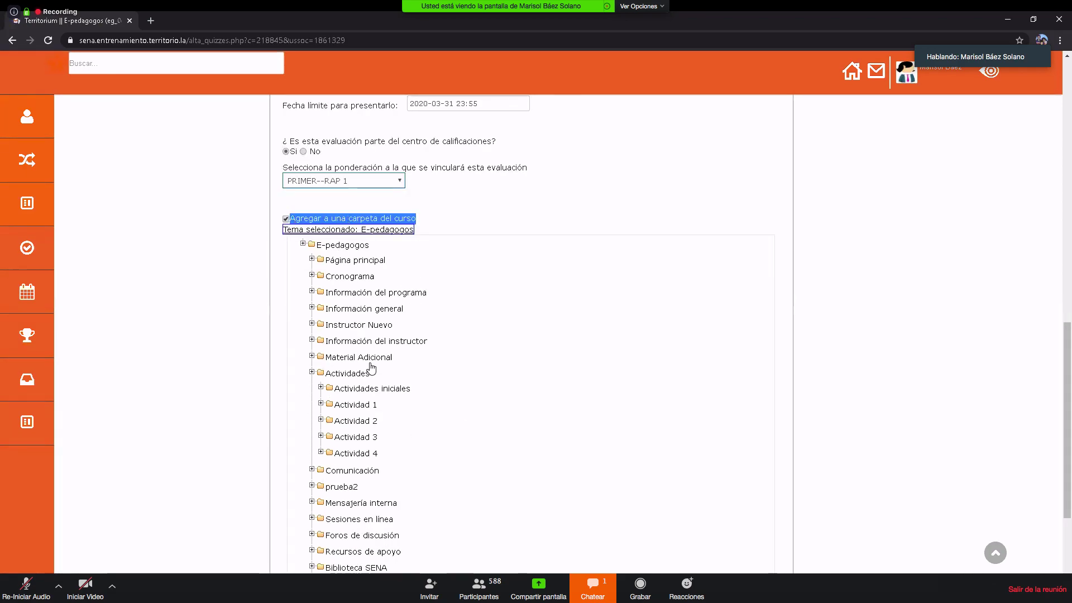
{"action": "left_click", "coordinate": [358, 442]}
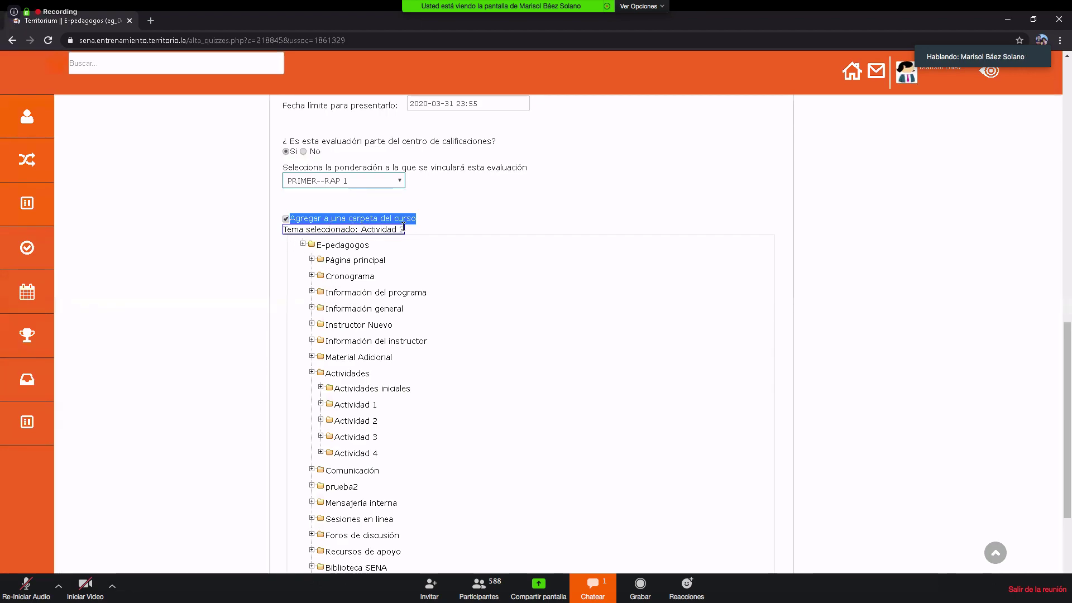
{"action": "left_click_drag", "start_coordinate": [366, 229], "coordinate": [416, 232]}
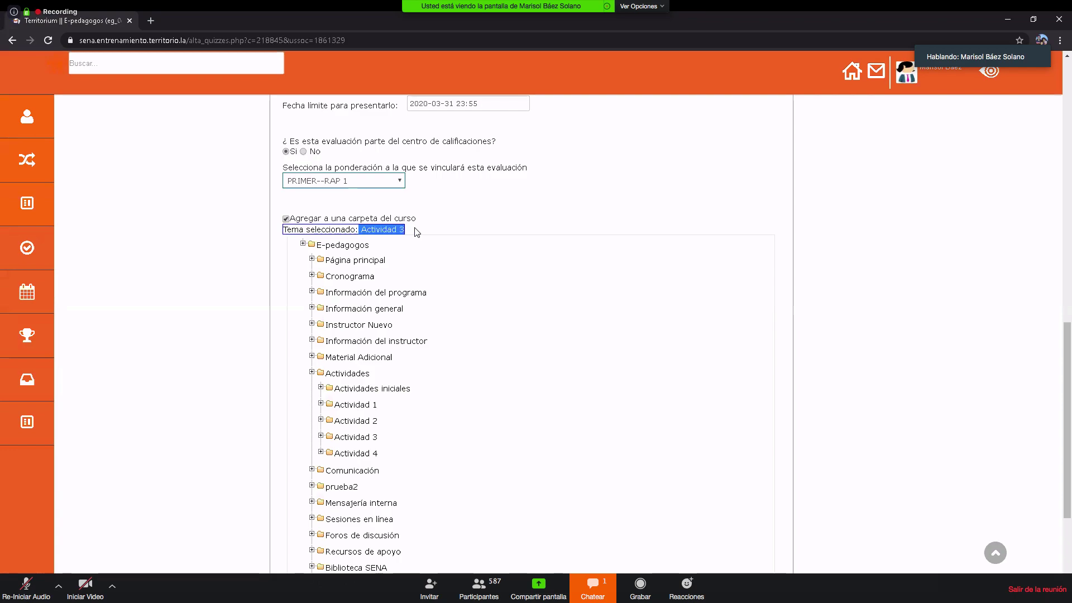
{"action": "scroll", "coordinate": [558, 260], "scroll_direction": "down", "scroll_amount": 3}
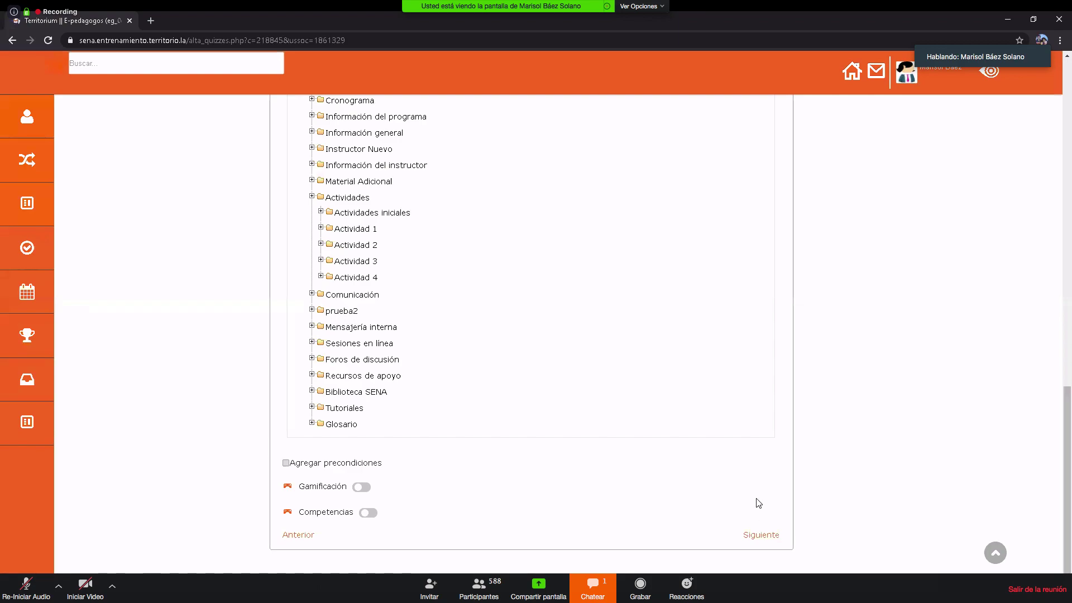
{"action": "scroll", "coordinate": [724, 514], "scroll_direction": "up", "scroll_amount": 20}
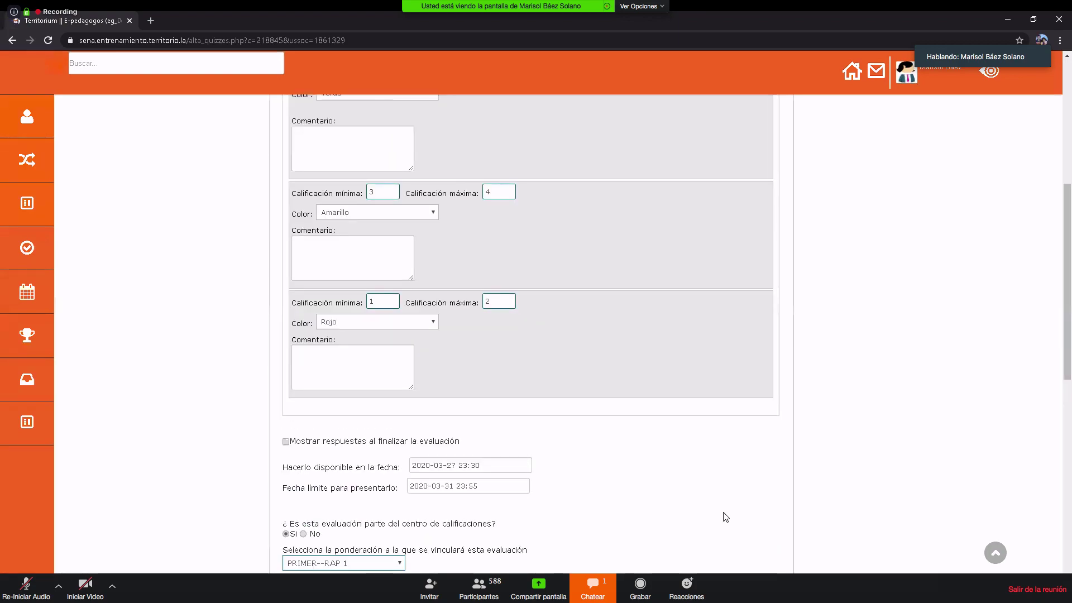
{"action": "scroll", "coordinate": [720, 507], "scroll_direction": "down", "scroll_amount": 20}
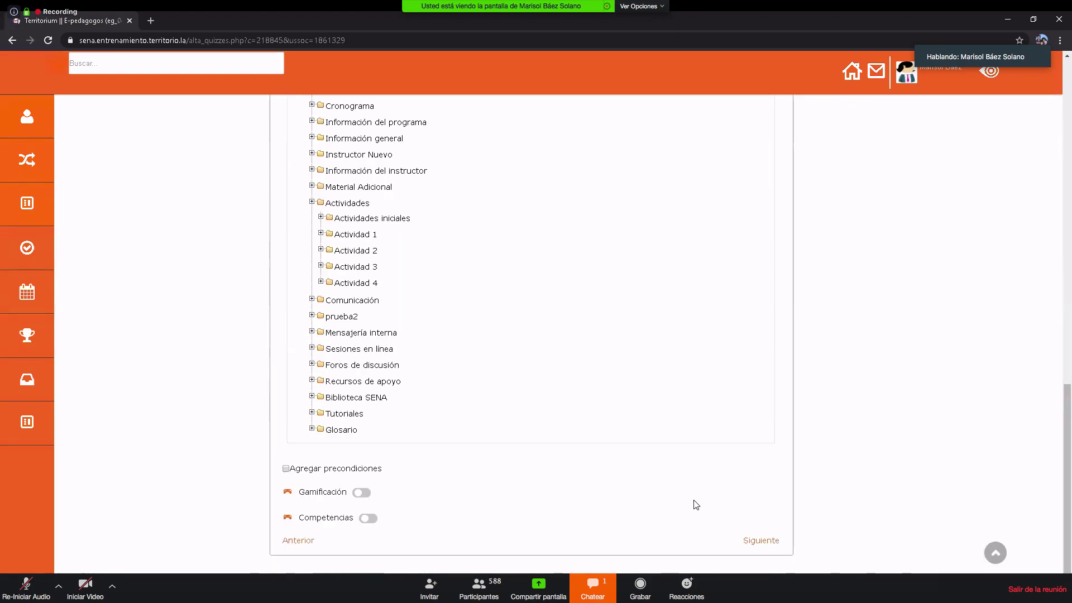
{"action": "scroll", "coordinate": [662, 521], "scroll_direction": "up", "scroll_amount": 20}
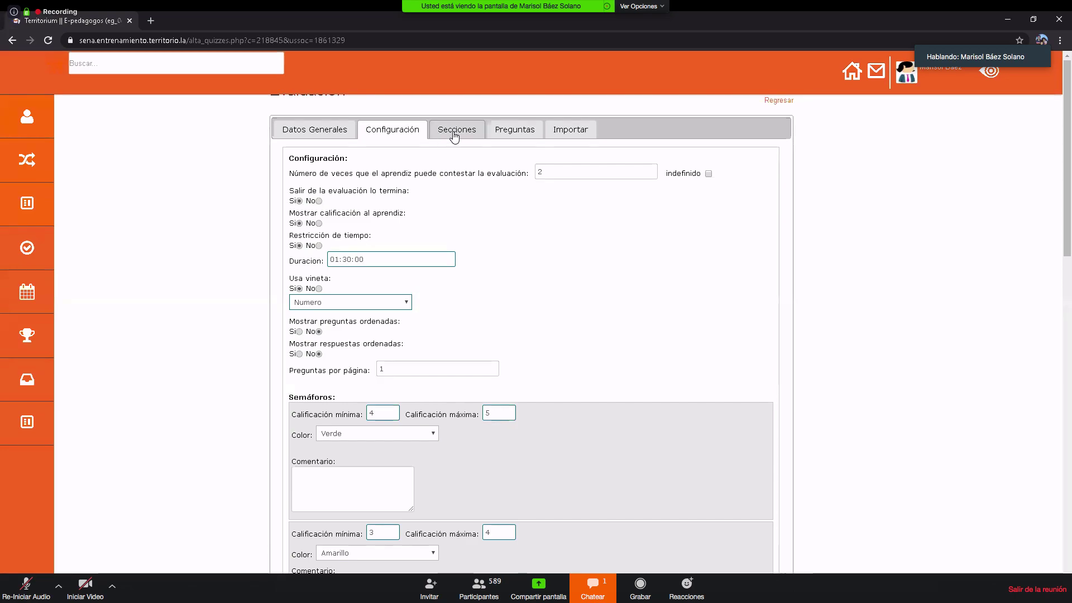
{"action": "scroll", "coordinate": [735, 415], "scroll_direction": "down", "scroll_amount": 15}
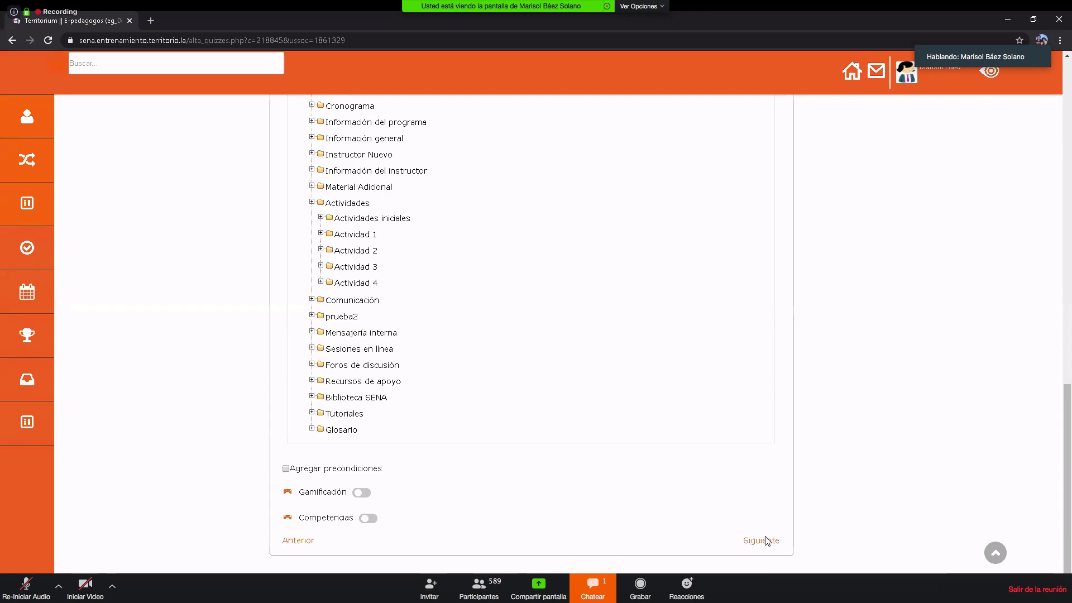
Add a new section to the evaluation, named "Sección Sw", with a weighting of 60.
{"action": "scroll", "coordinate": [701, 365], "scroll_direction": "up", "scroll_amount": 15}
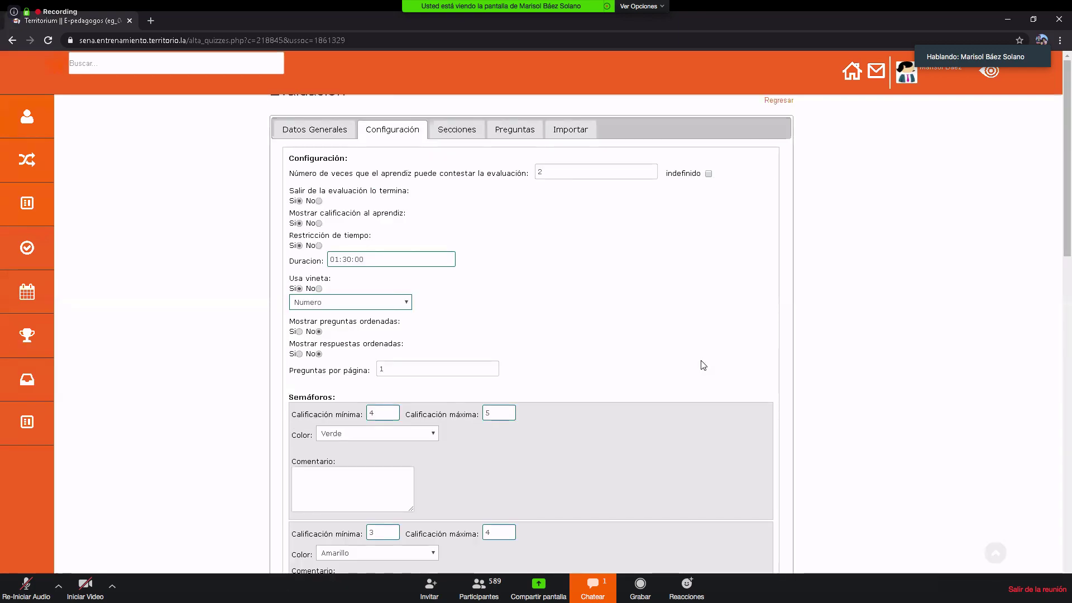
{"action": "left_click", "coordinate": [455, 129]}
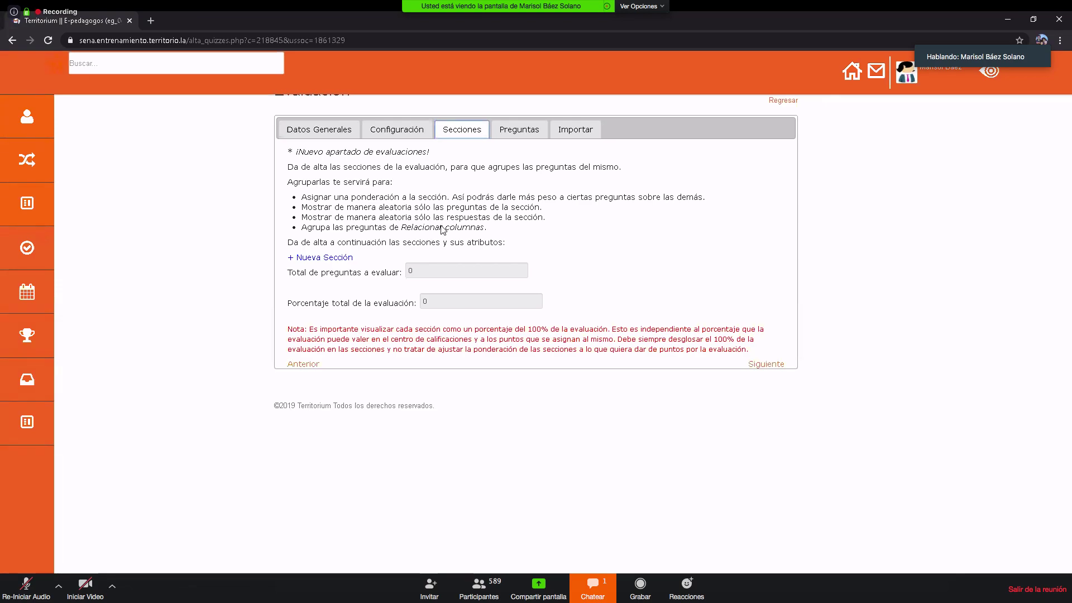
{"action": "left_click", "coordinate": [347, 259]}
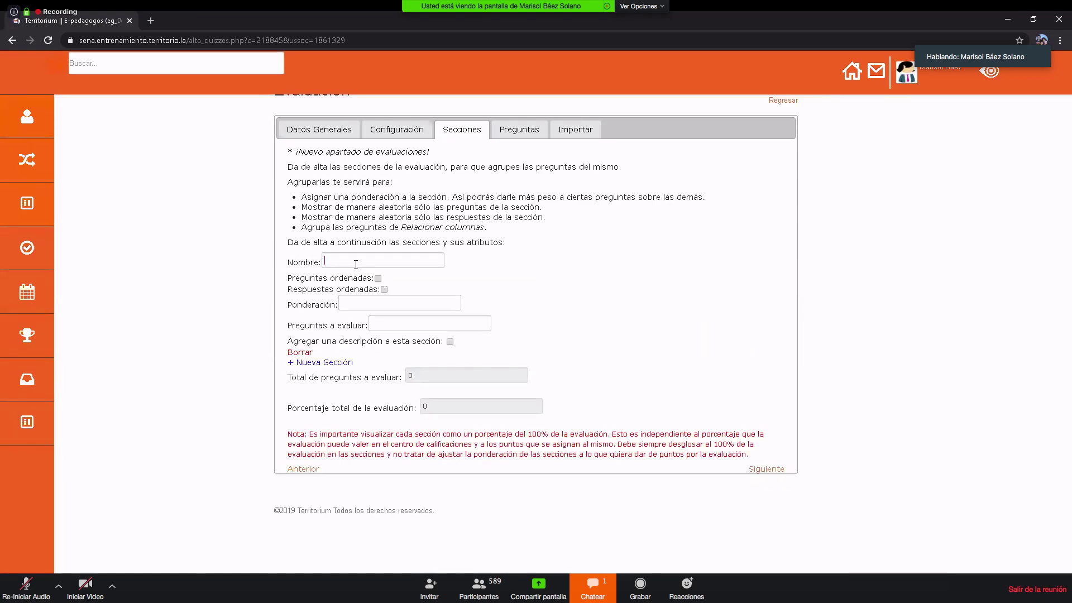
{"action": "left_click", "coordinate": [355, 263]}
{"action": "type", "text": "Sección"}
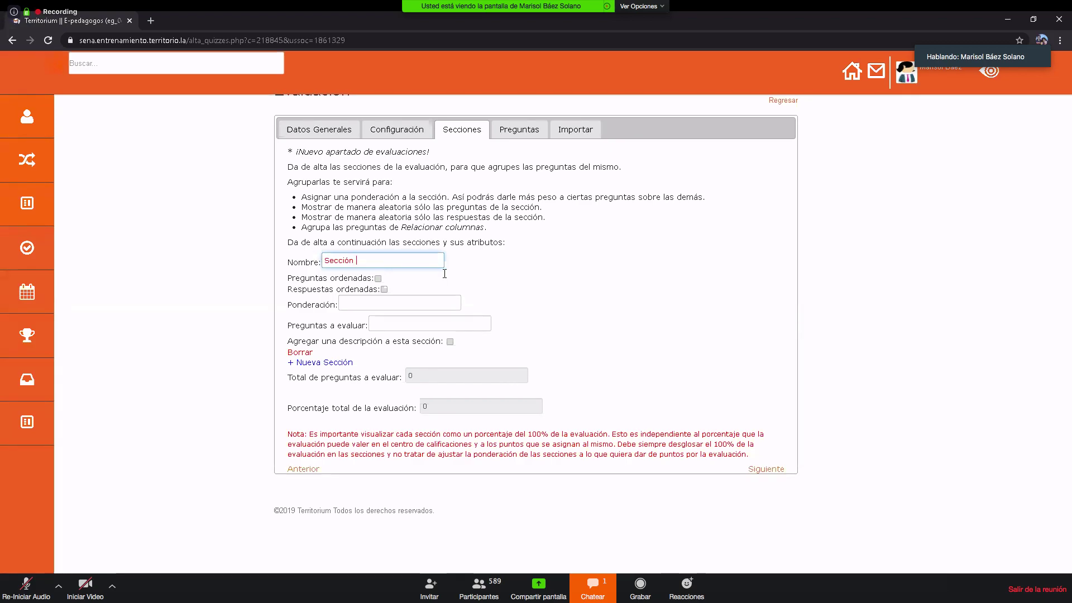
{"action": "left_click_drag", "start_coordinate": [357, 260], "coordinate": [316, 261]}
{"action": "left_click", "coordinate": [339, 257]}
{"action": "left_click", "coordinate": [370, 263]}
{"action": "left_click", "coordinate": [374, 303]}
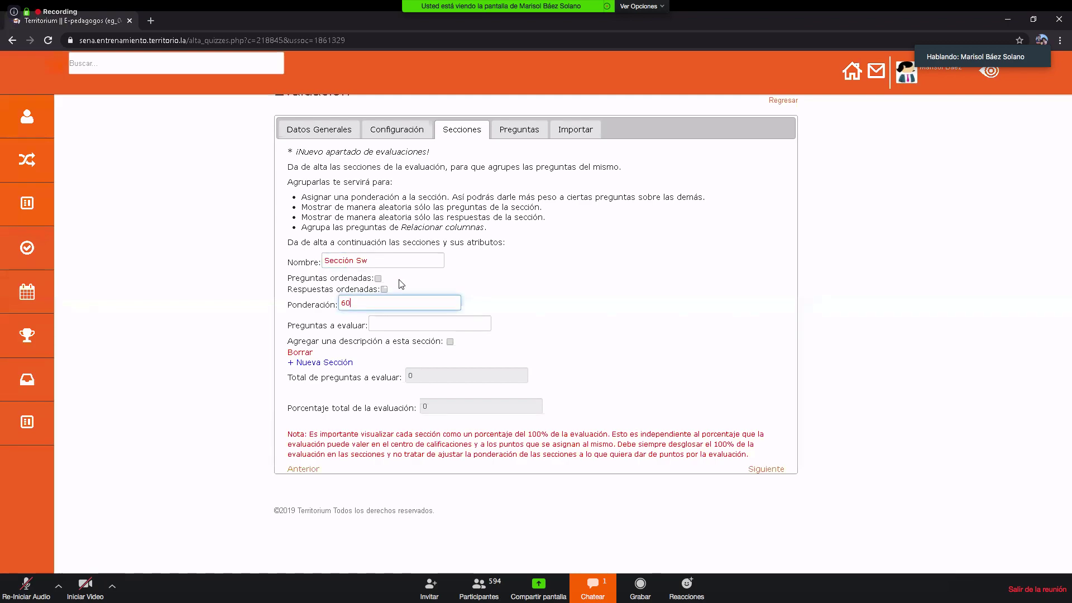
{"action": "double_click", "coordinate": [374, 260]}
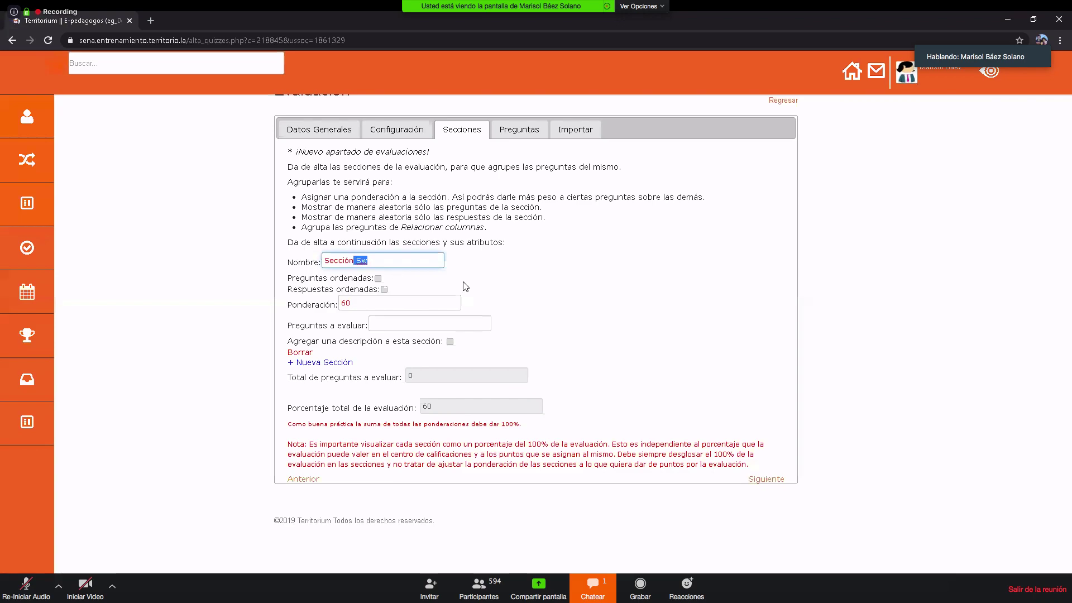
{"action": "double_click", "coordinate": [344, 303]}
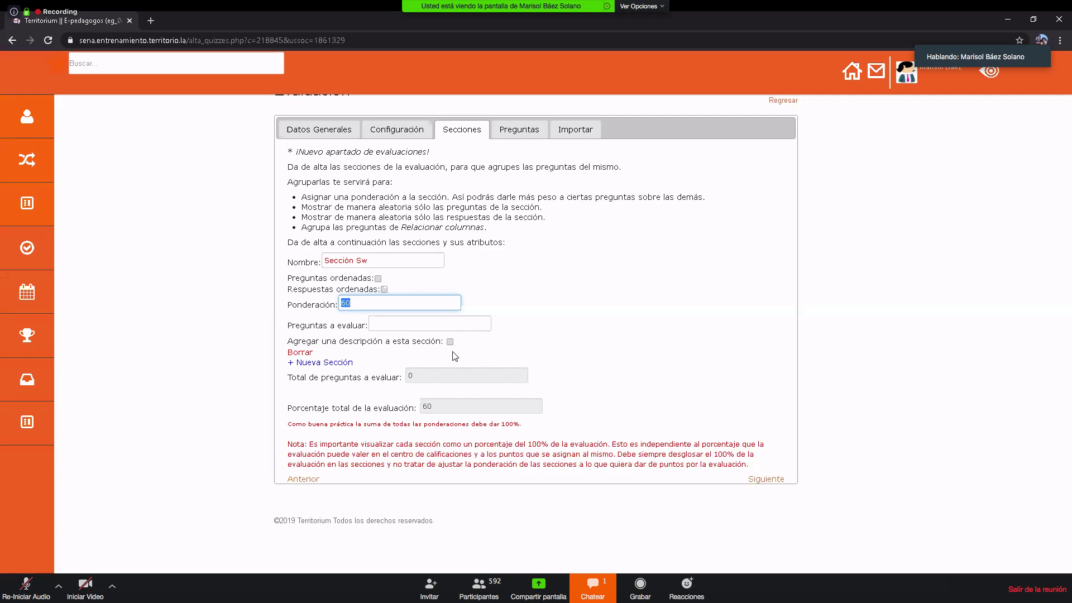
{"action": "left_click", "coordinate": [367, 259]}
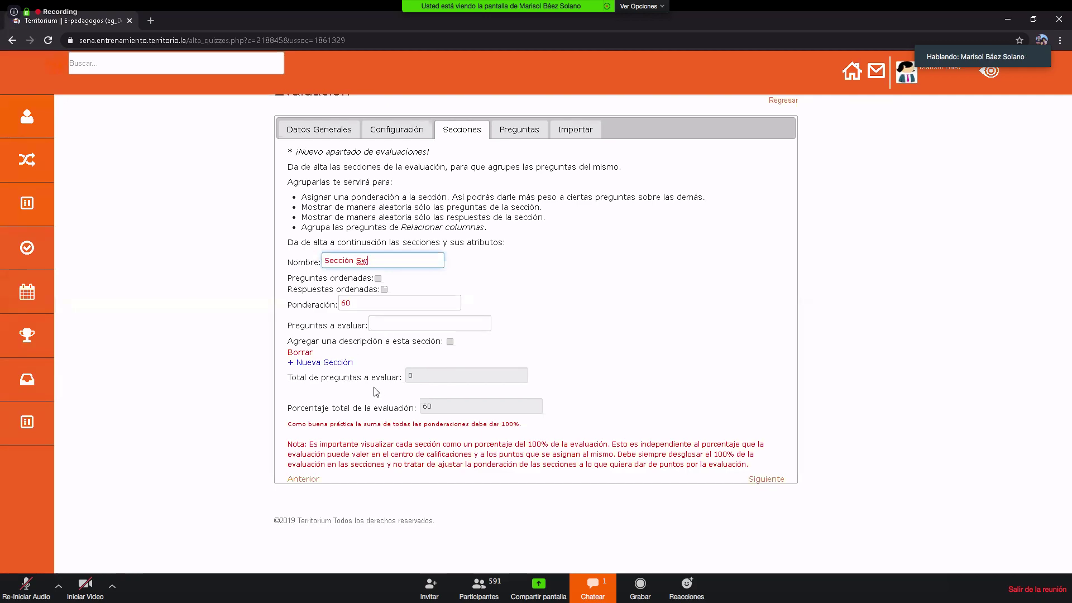
Add a second, blank section and set the number of questions to evaluate in Sección Sw to 3.
{"action": "left_click", "coordinate": [337, 363]}
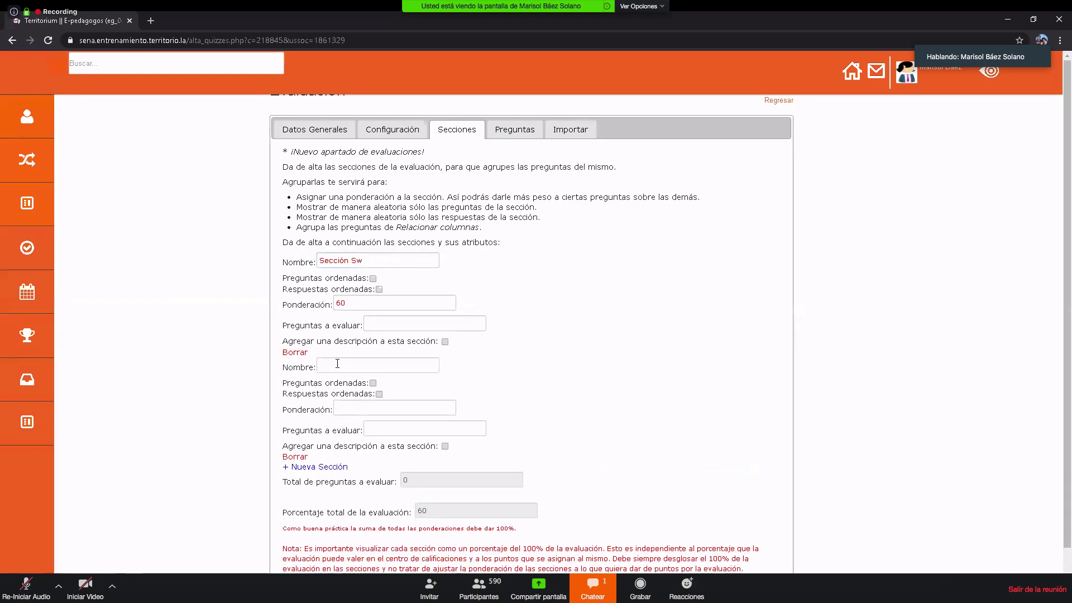
{"action": "left_click", "coordinate": [384, 322]}
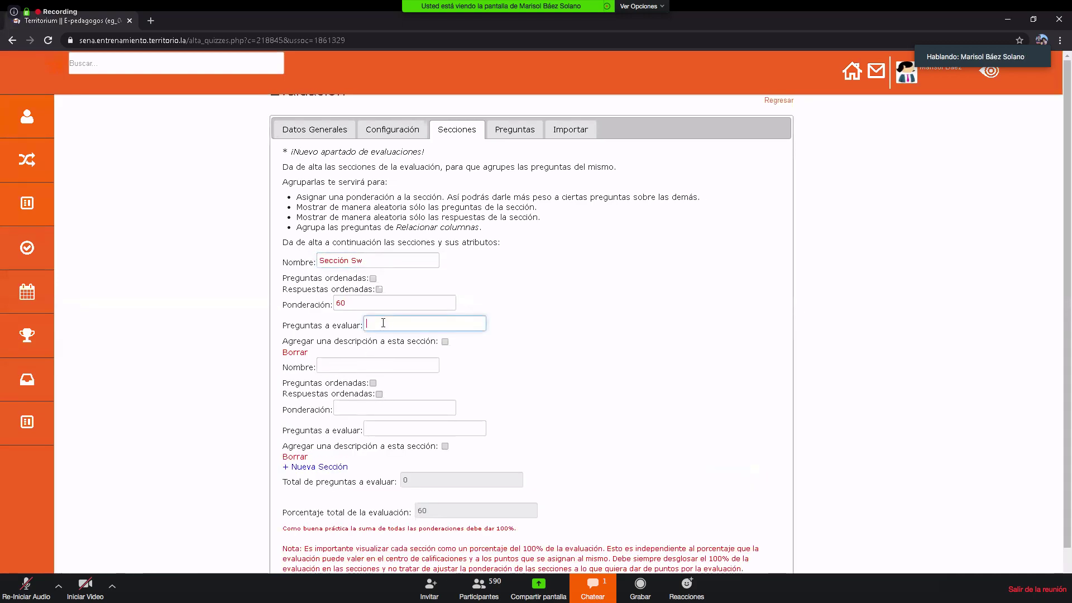
{"action": "type", "text": "3"}
{"action": "double_click", "coordinate": [368, 262]}
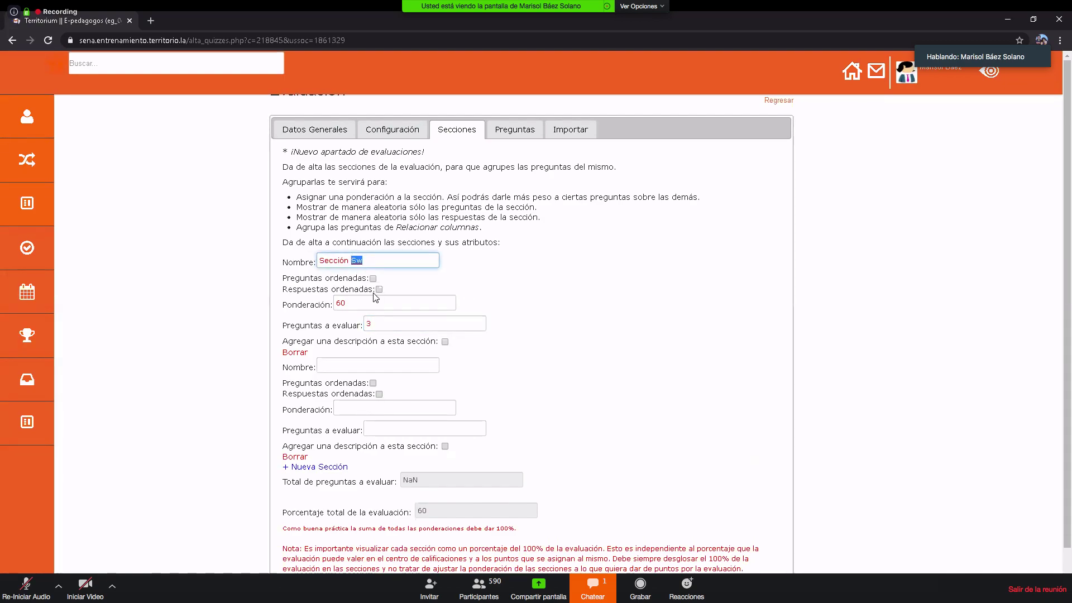
Name the second section "Sección Hw" and set its weighting to 40.
{"action": "left_click", "coordinate": [376, 363]}
{"action": "type", "text": "Sección"}
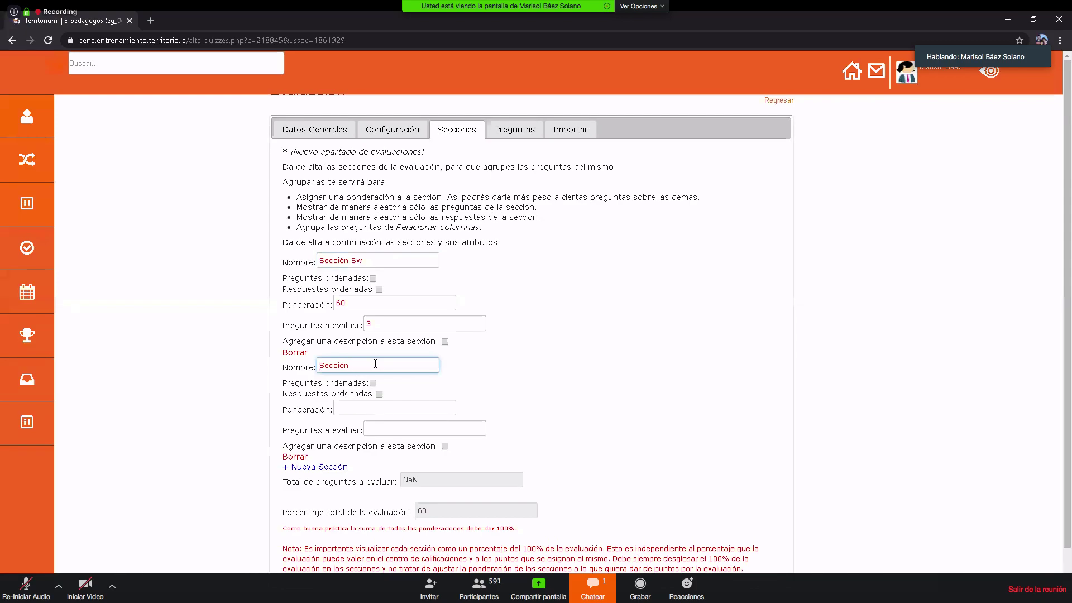
{"action": "type", "text": " Hw"}
{"action": "scroll", "coordinate": [369, 391], "scroll_direction": "down", "scroll_amount": 1}
{"action": "left_click", "coordinate": [370, 369]}
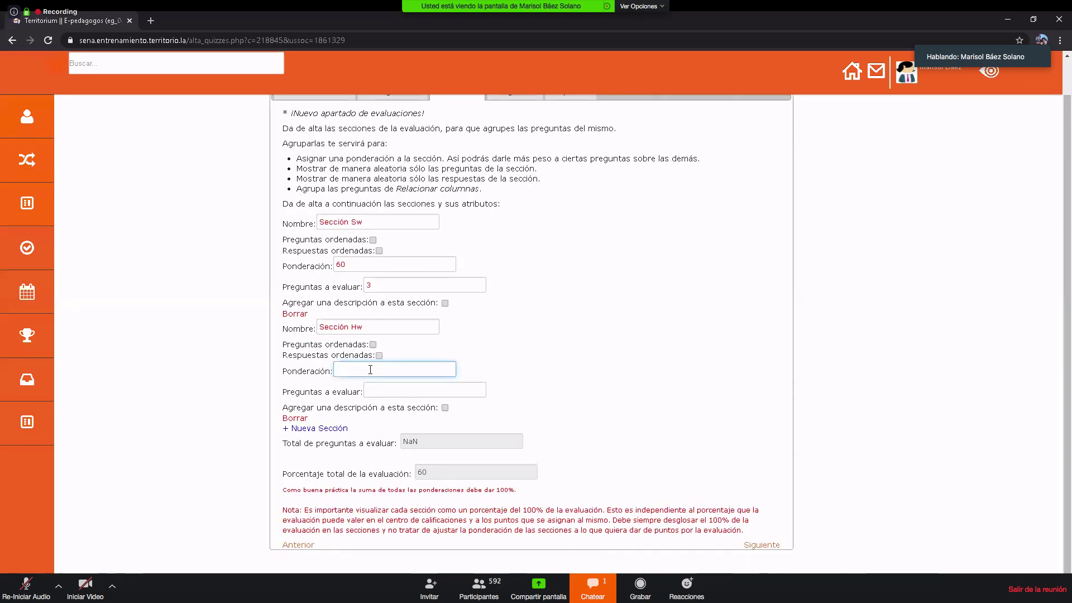
{"action": "type", "text": "40"}
{"action": "left_click", "coordinate": [503, 380]}
{"action": "scroll", "coordinate": [486, 383], "scroll_direction": "up", "scroll_amount": 1}
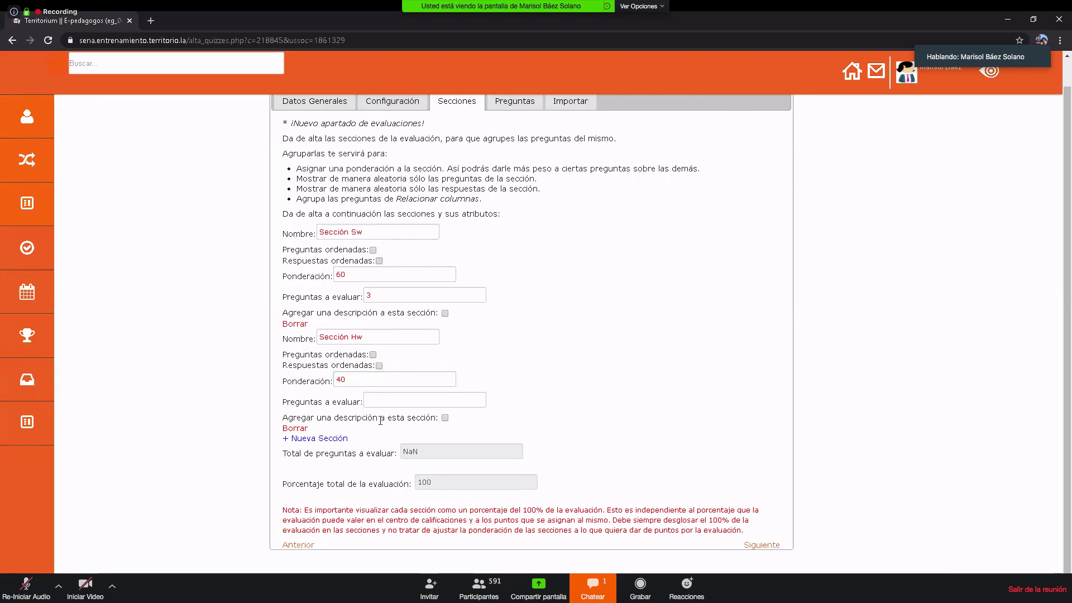
{"action": "left_click_drag", "start_coordinate": [285, 487], "coordinate": [408, 483]}
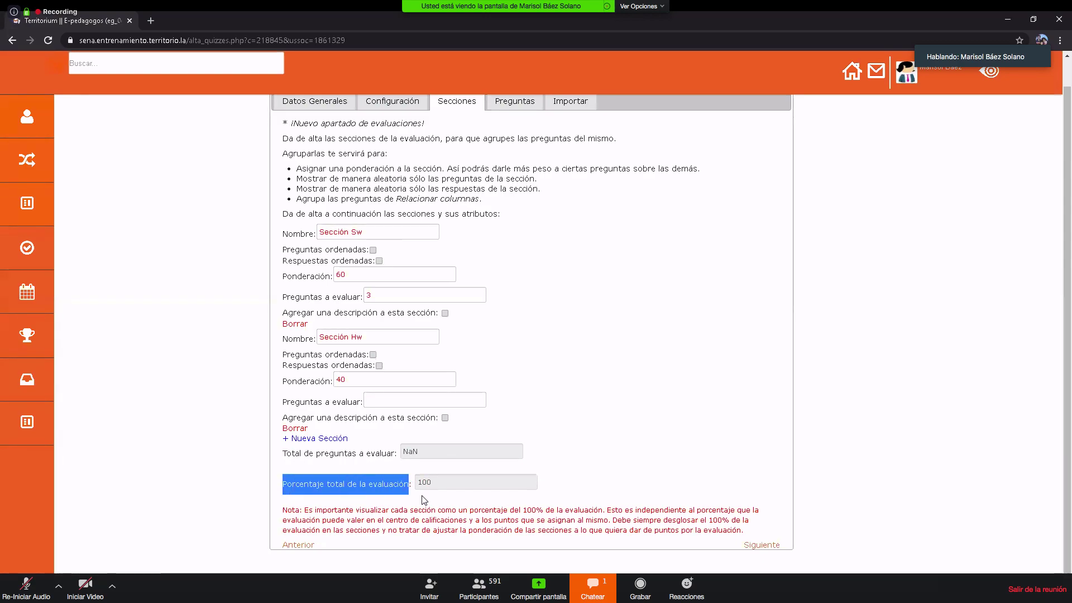
Set the number of questions to evaluate in Sección Hw to 2.
{"action": "left_click", "coordinate": [393, 401]}
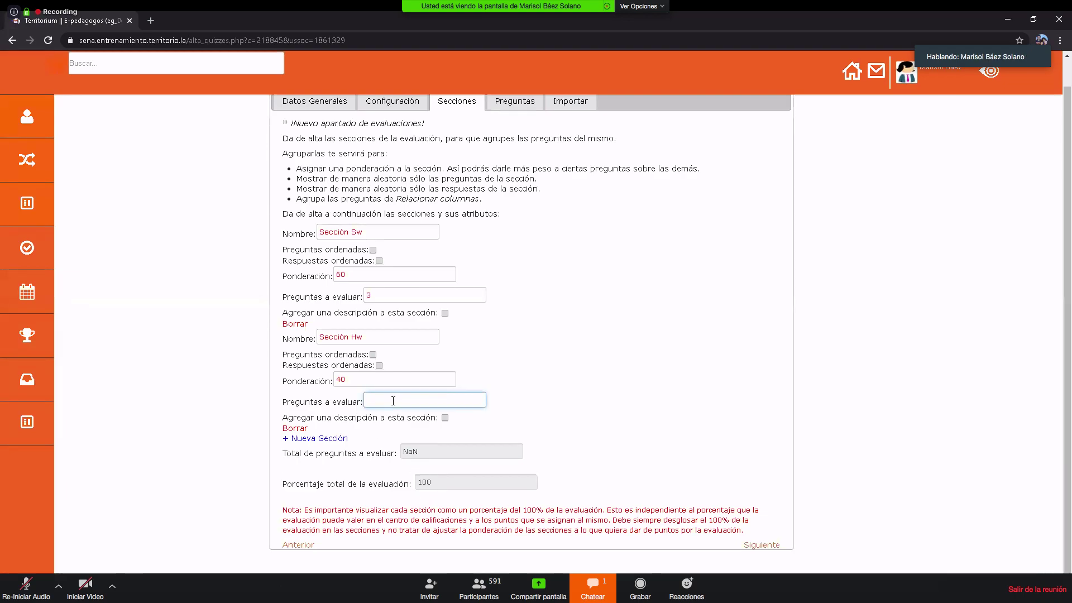
{"action": "type", "text": "2"}
{"action": "left_click", "coordinate": [614, 394]}
{"action": "scroll", "coordinate": [613, 393], "scroll_direction": "up", "scroll_amount": 1}
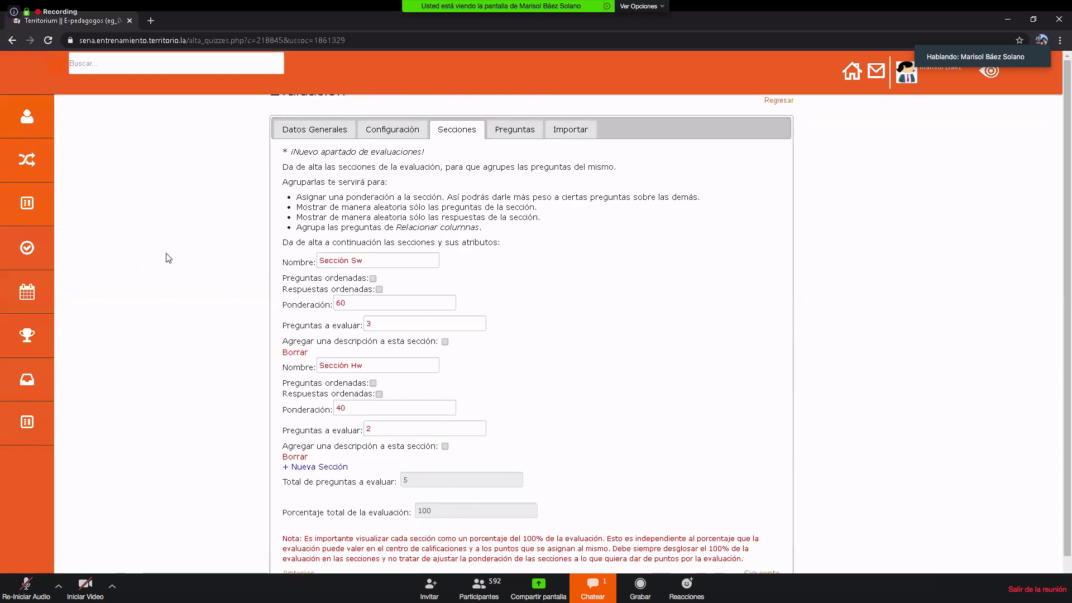
{"action": "scroll", "coordinate": [335, 289], "scroll_direction": "down", "scroll_amount": 1}
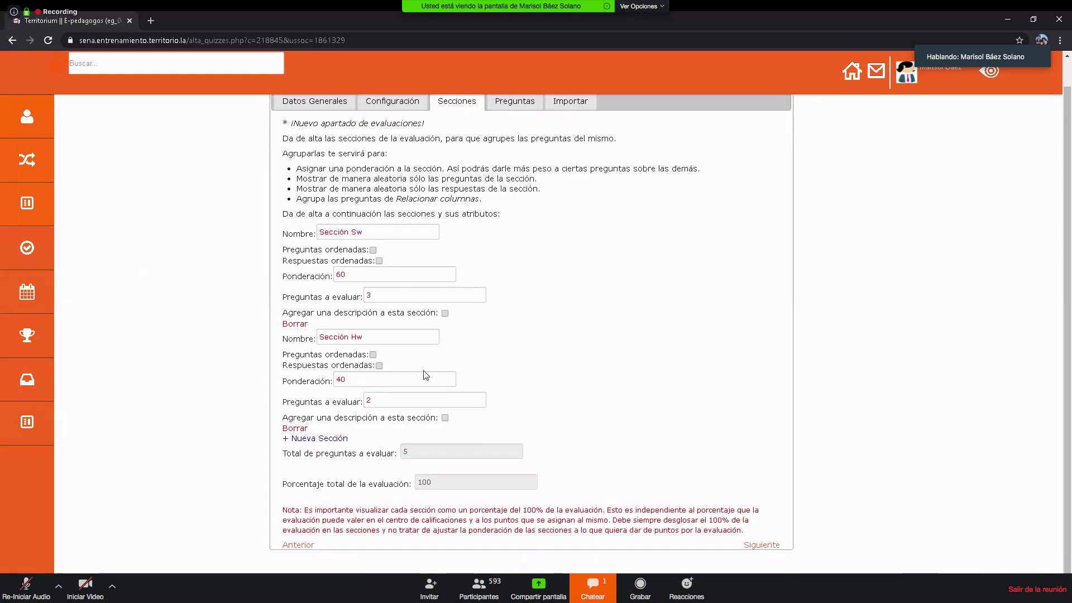
{"action": "scroll", "coordinate": [491, 360], "scroll_direction": "up", "scroll_amount": 1}
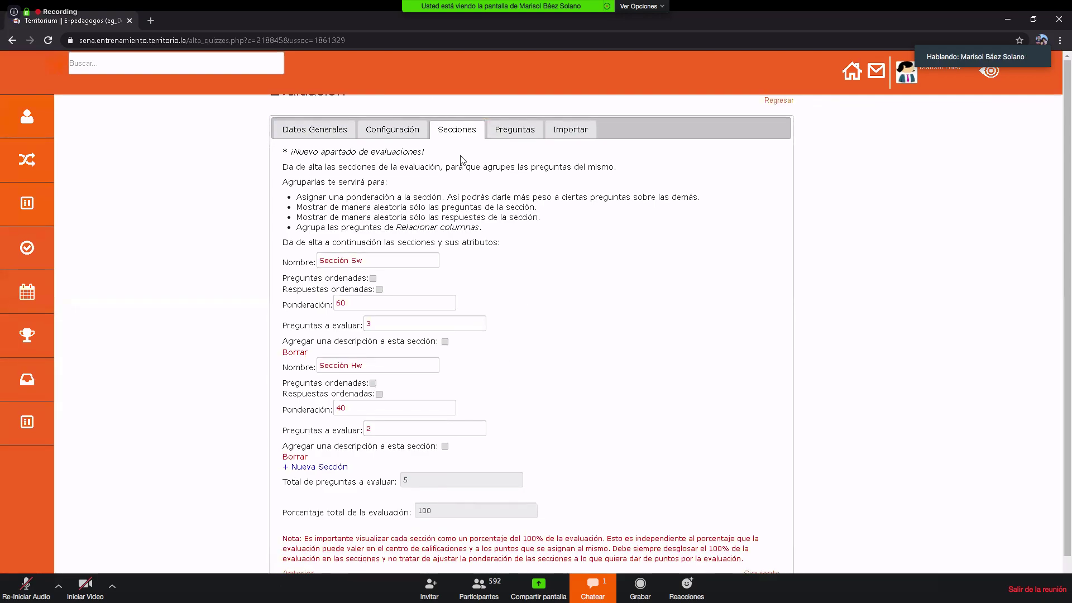
Go to the evaluation's questions and assign question 1 to Sección Sw.
{"action": "left_click", "coordinate": [521, 131]}
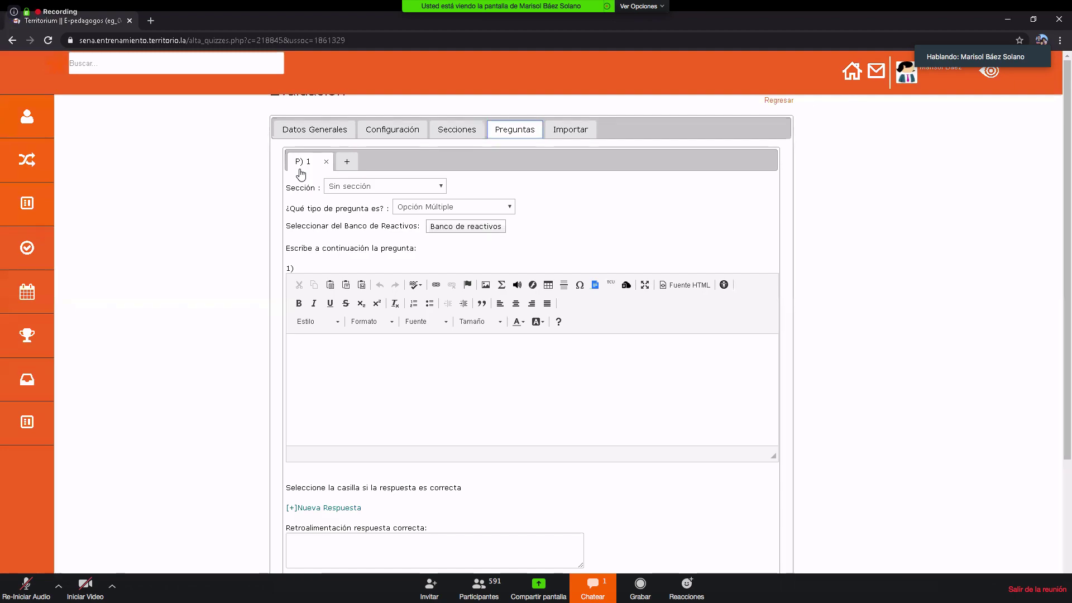
{"action": "left_click_drag", "start_coordinate": [286, 188], "coordinate": [408, 187]}
{"action": "left_click", "coordinate": [408, 186]}
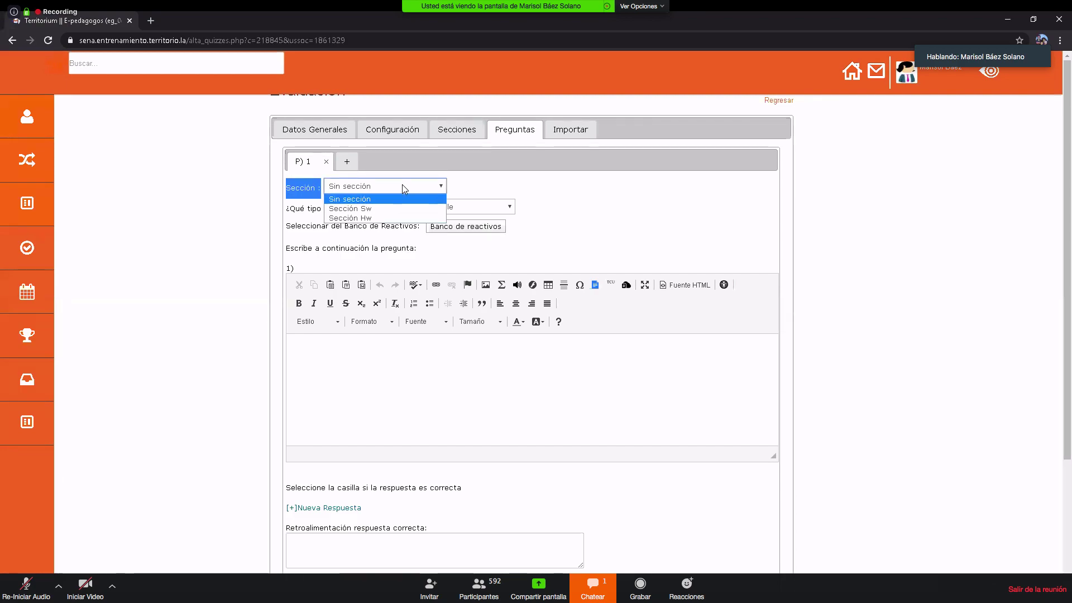
{"action": "left_click", "coordinate": [358, 208]}
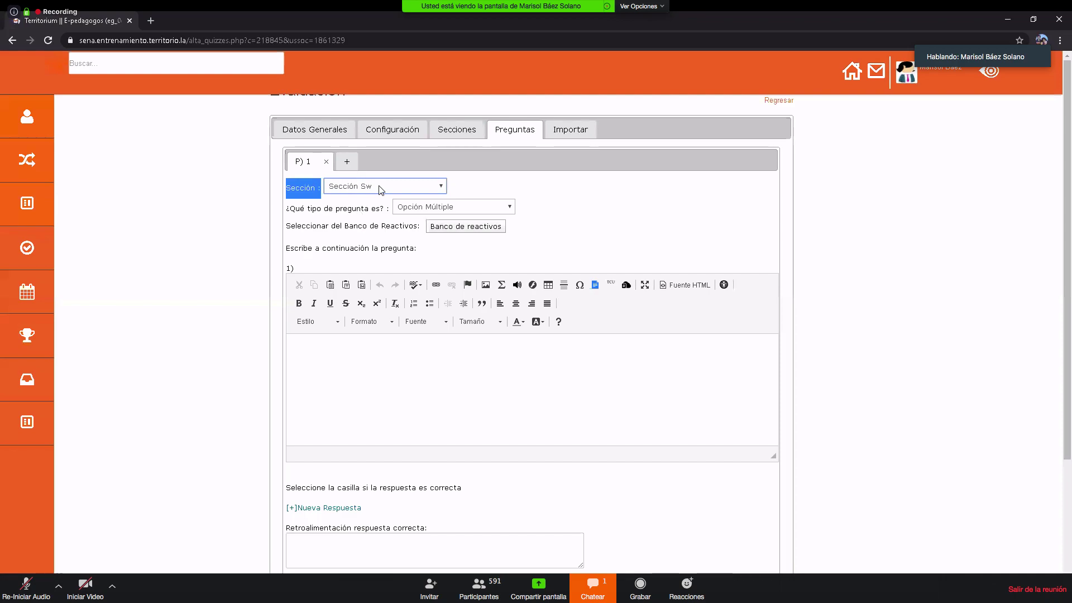
{"action": "left_click", "coordinate": [374, 187]}
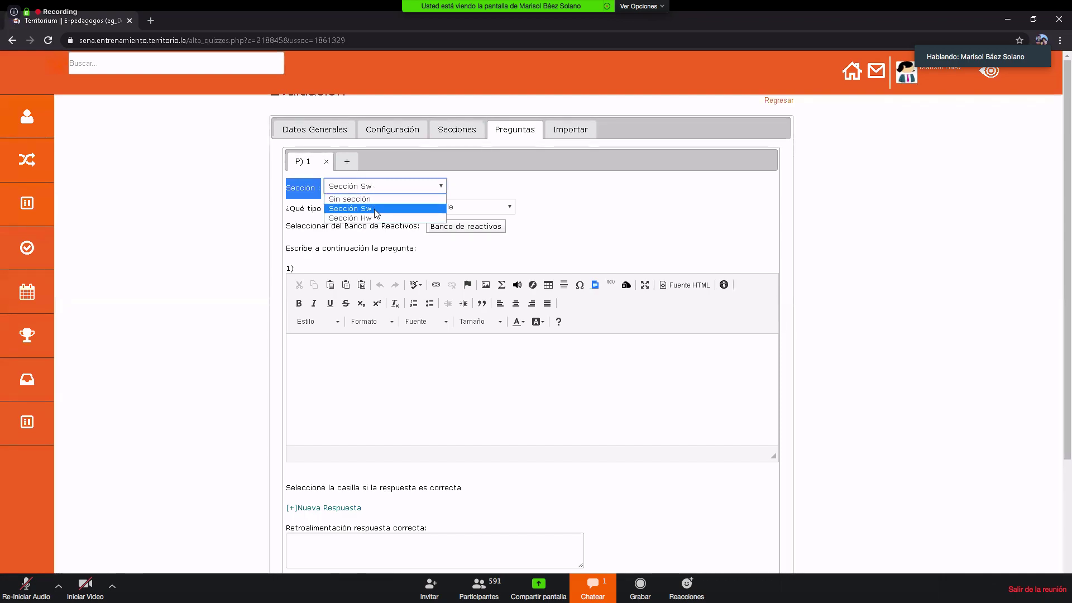
{"action": "left_click", "coordinate": [368, 209]}
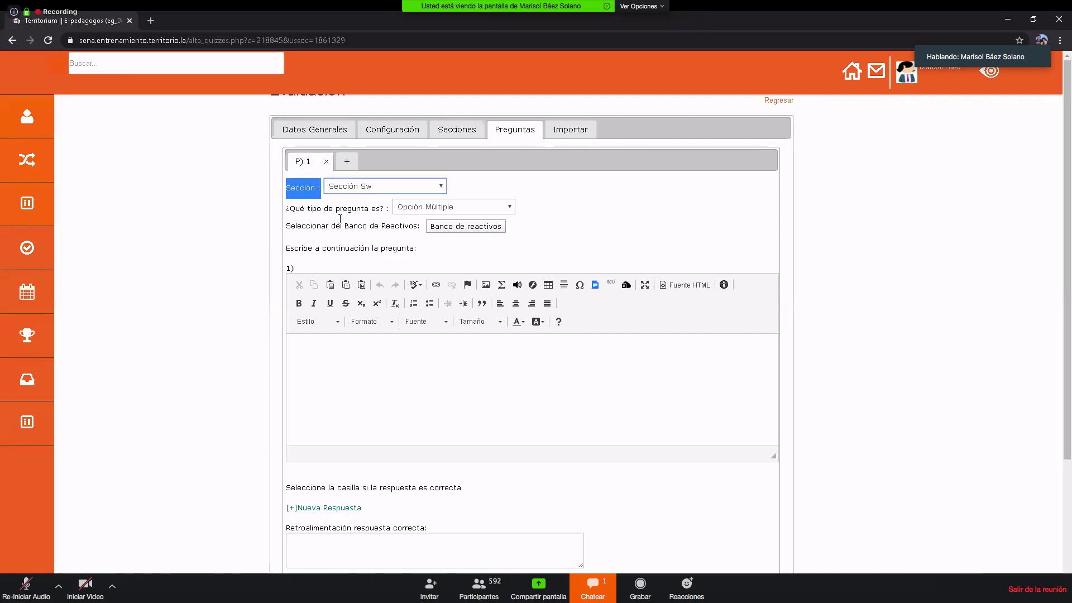
Review the available question types and choose Opción Múltiple for question 1.
{"action": "left_click_drag", "start_coordinate": [290, 209], "coordinate": [389, 209]}
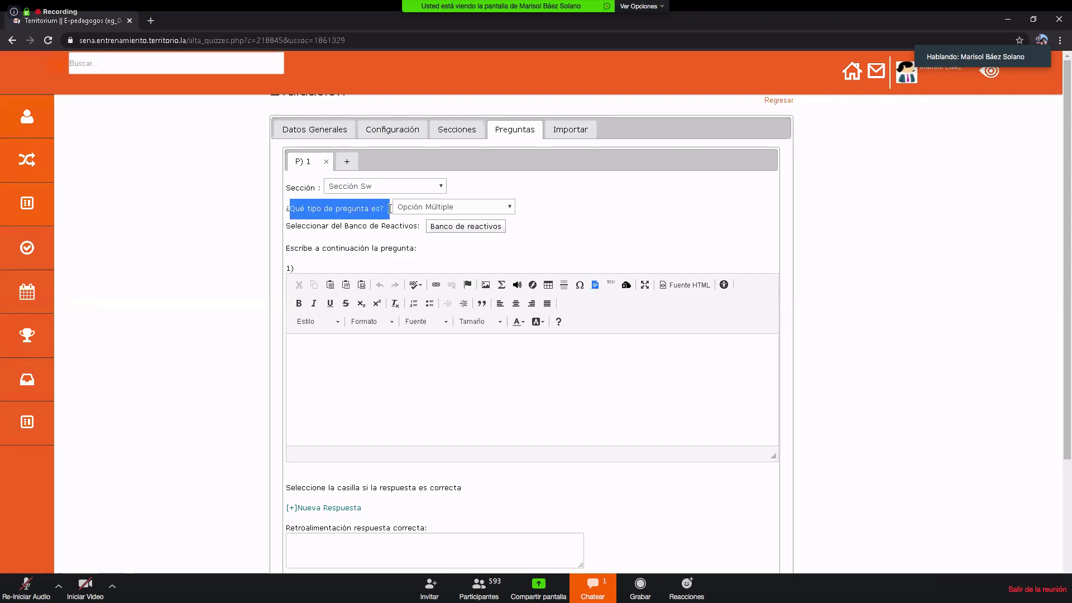
{"action": "left_click", "coordinate": [511, 207]}
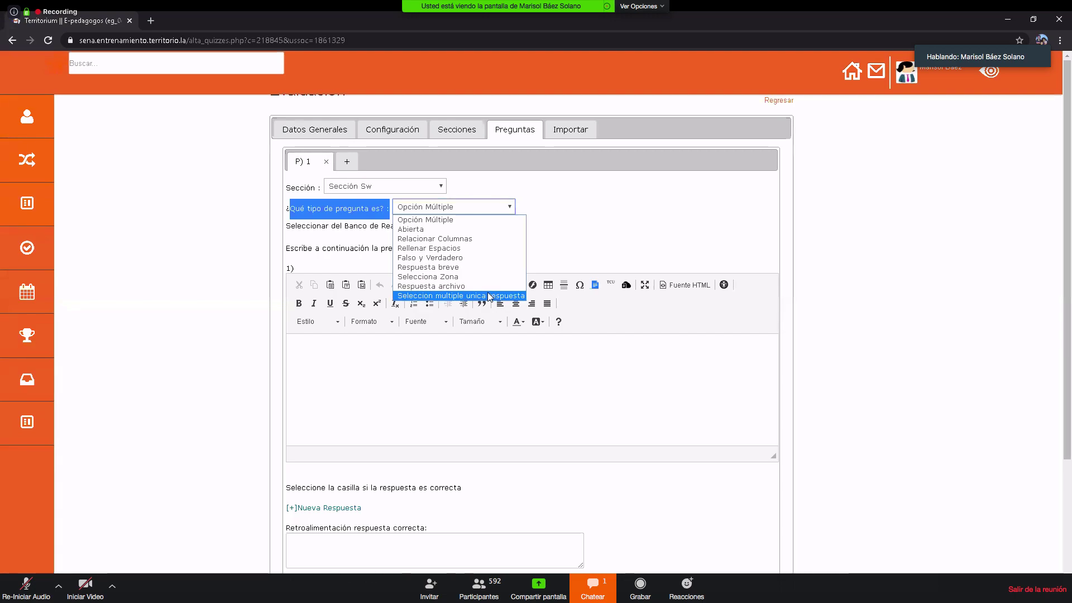
{"action": "left_click", "coordinate": [461, 221]}
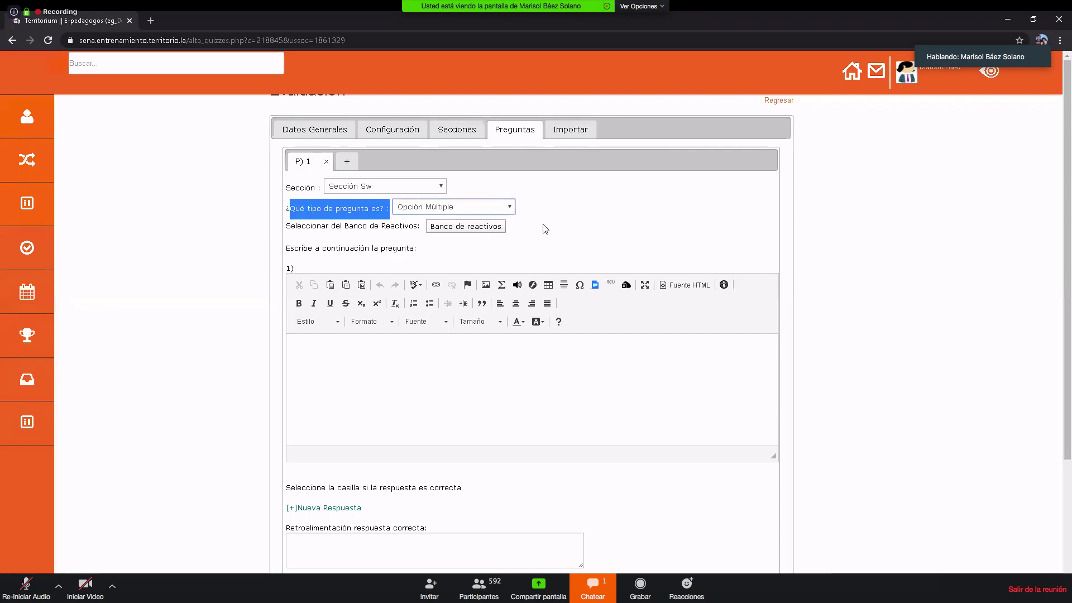
Write the bold text "Un ejemplo de software es:" as the statement of question 1.
{"action": "left_click", "coordinate": [308, 363]}
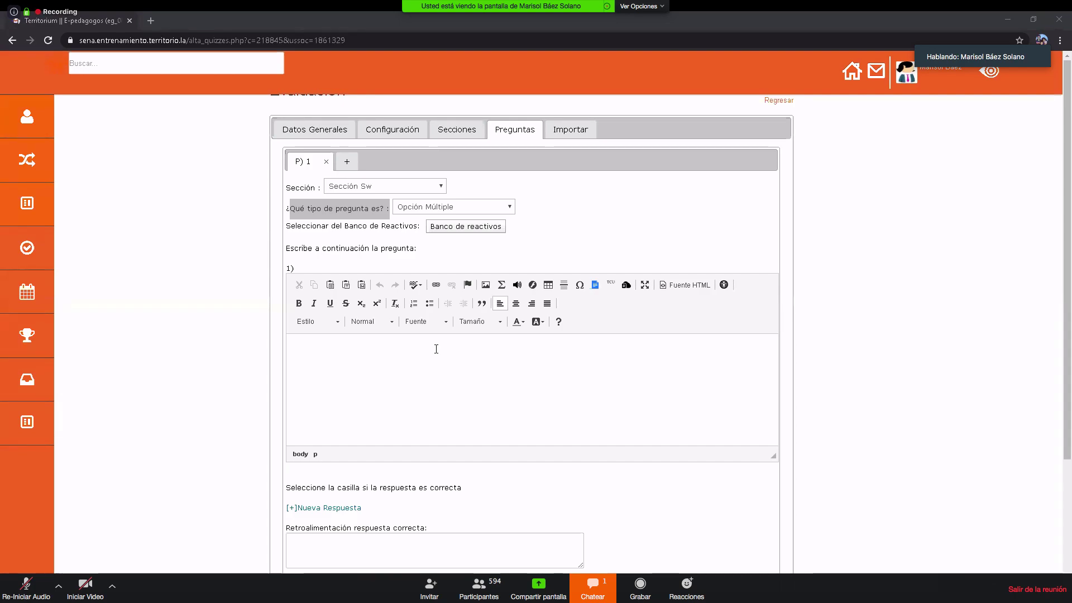
{"action": "left_click", "coordinate": [370, 343]}
{"action": "type", "text": "Un ejemplo de software es:"}
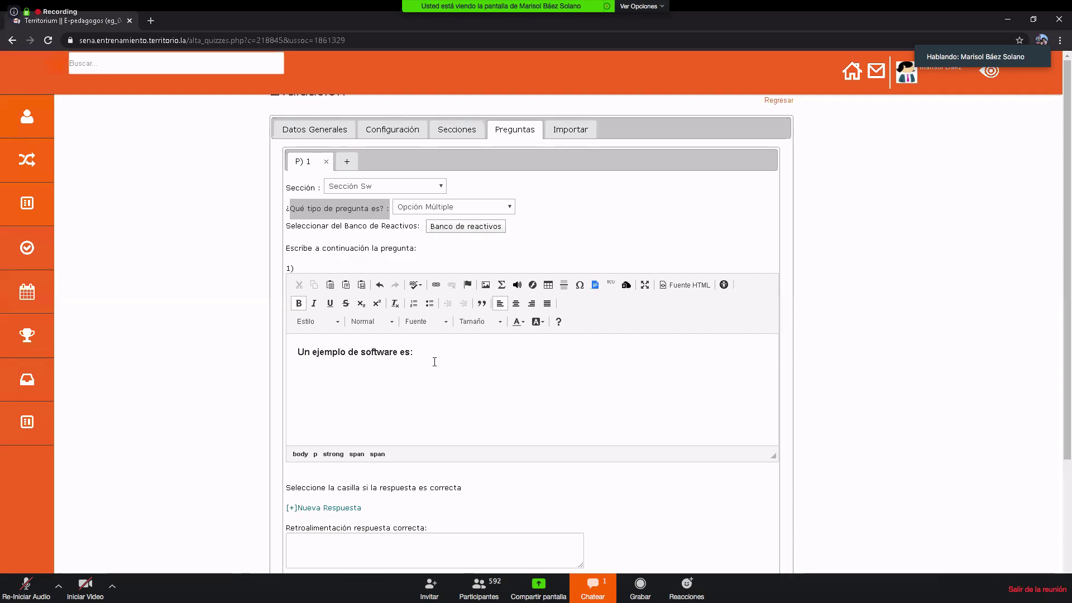
{"action": "scroll", "coordinate": [437, 361], "scroll_direction": "down", "scroll_amount": 1}
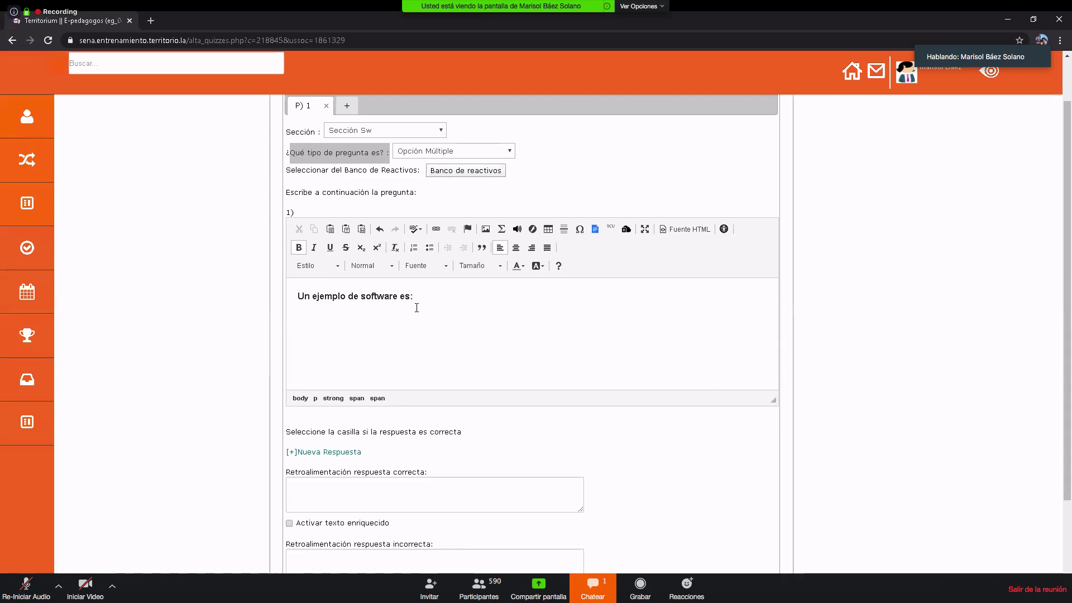
{"action": "triple_click", "coordinate": [430, 291]}
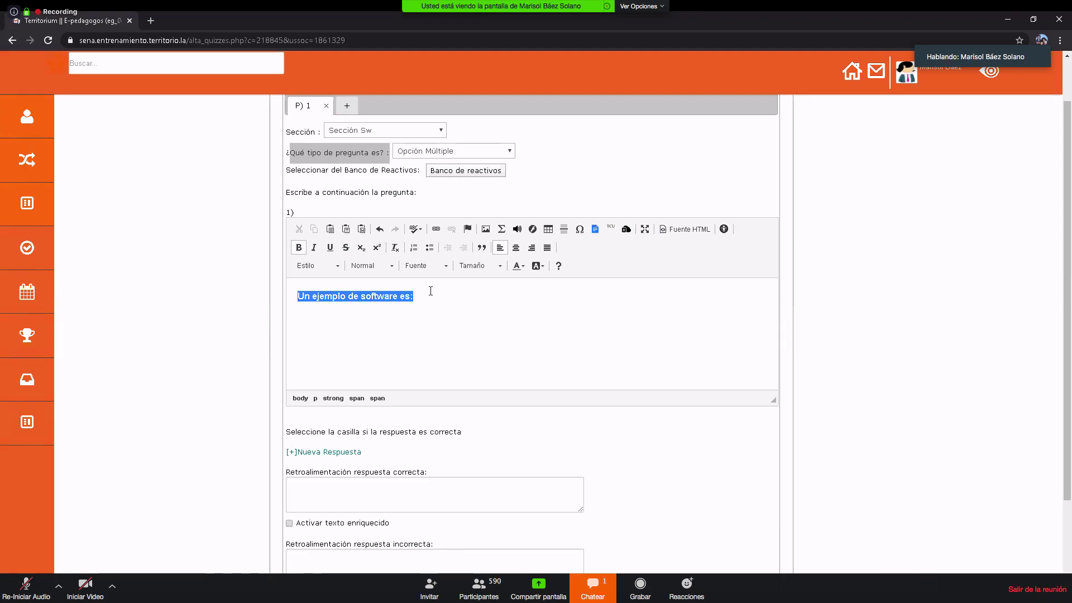
{"action": "scroll", "coordinate": [425, 301], "scroll_direction": "down", "scroll_amount": 1}
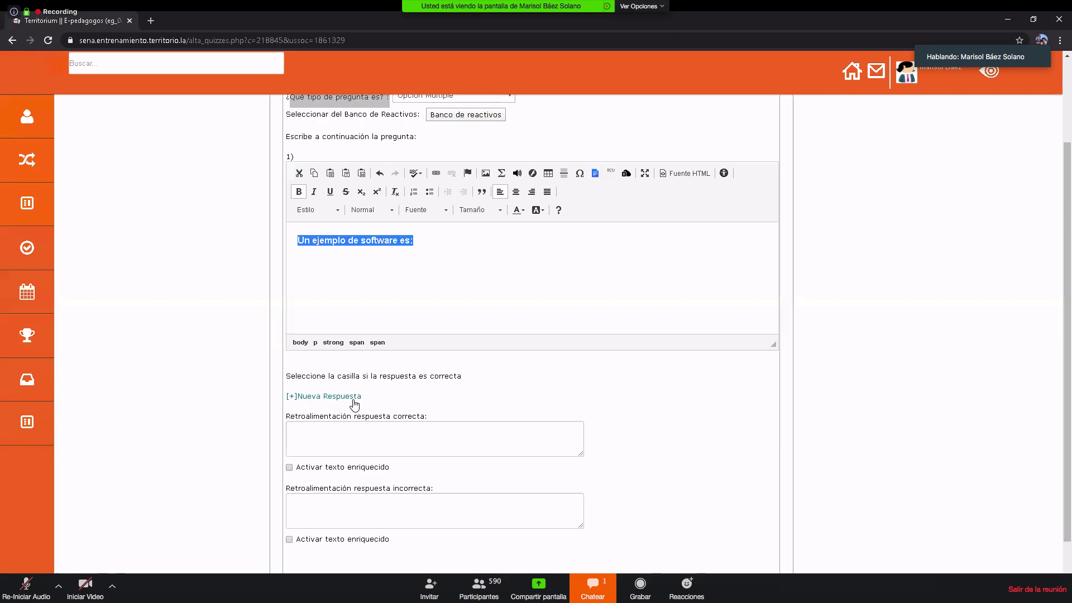
{"action": "scroll", "coordinate": [357, 403], "scroll_direction": "up", "scroll_amount": 1}
{"action": "scroll", "coordinate": [361, 399], "scroll_direction": "up", "scroll_amount": 1}
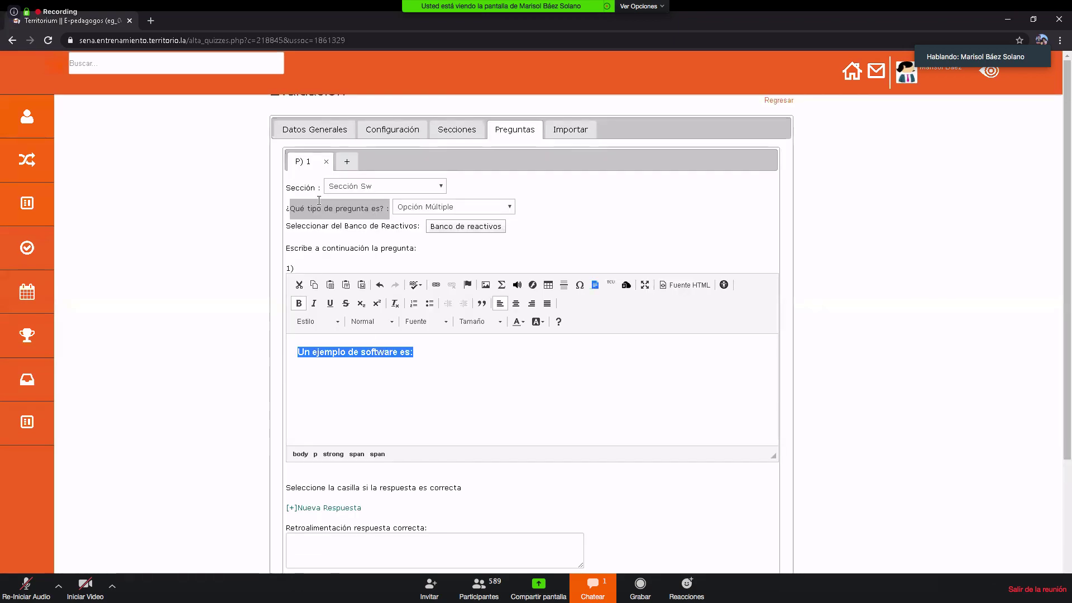
Add a first answer "Ratón" to question 1, plus three more blank answers.
{"action": "scroll", "coordinate": [398, 345], "scroll_direction": "down", "scroll_amount": 2}
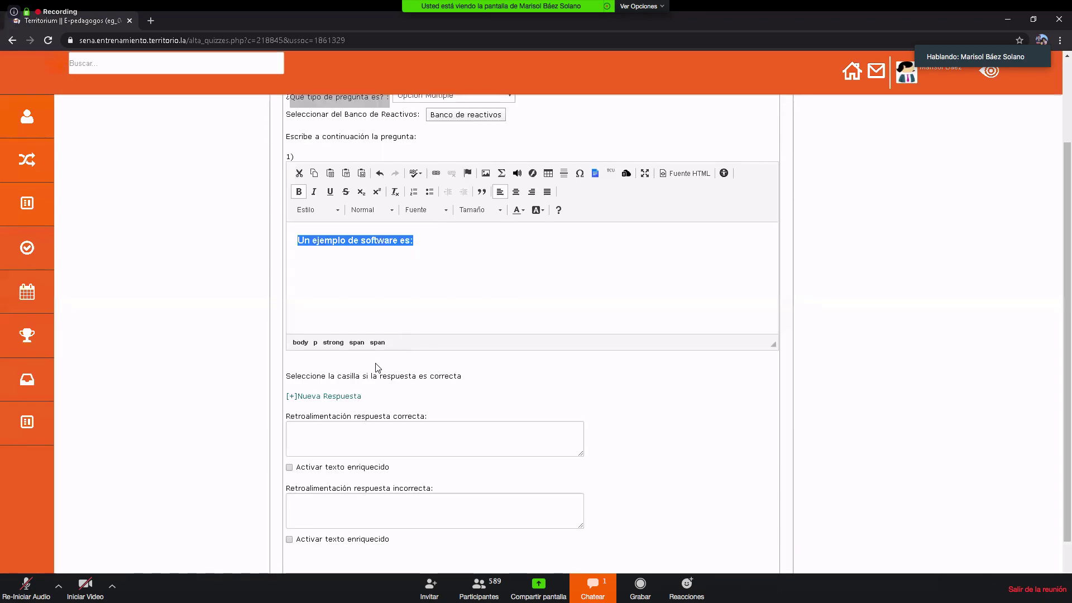
{"action": "left_click", "coordinate": [324, 396]}
{"action": "left_click", "coordinate": [320, 398]}
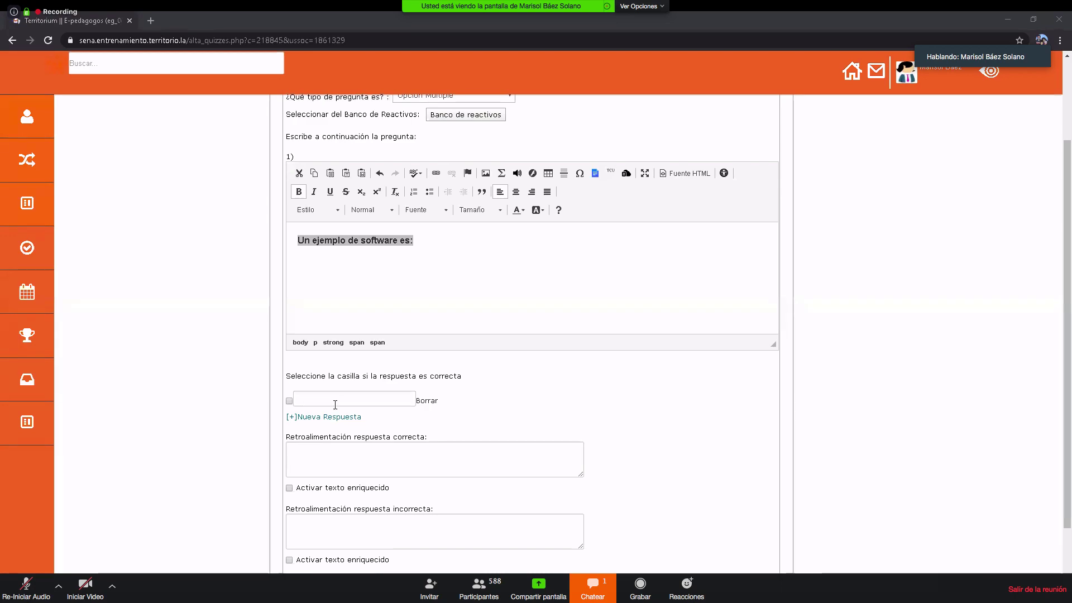
{"action": "left_click", "coordinate": [335, 400]}
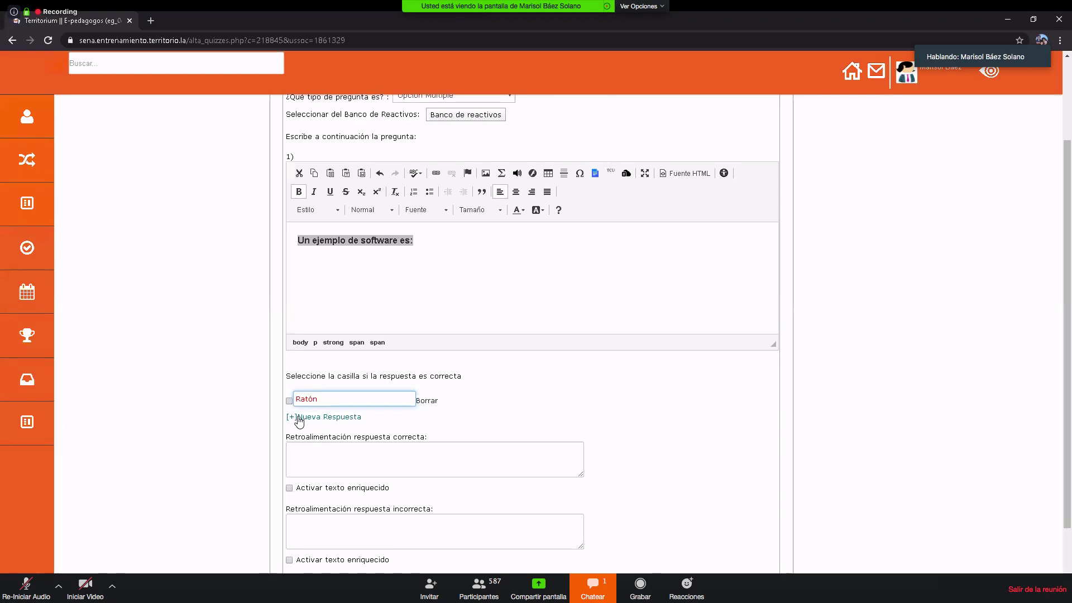
{"action": "left_click", "coordinate": [340, 418]}
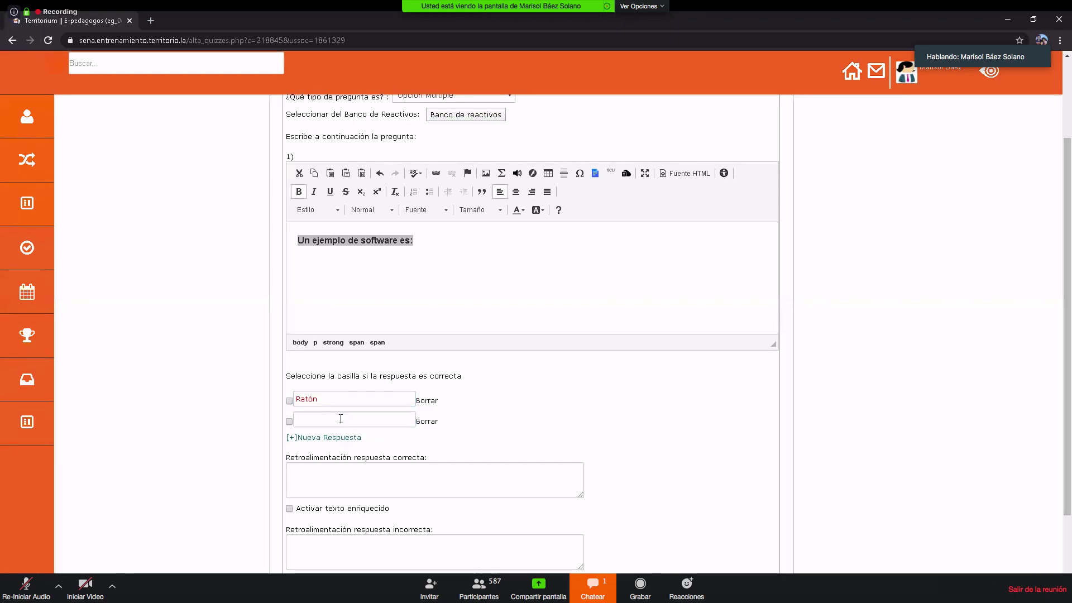
{"action": "left_click", "coordinate": [324, 437]}
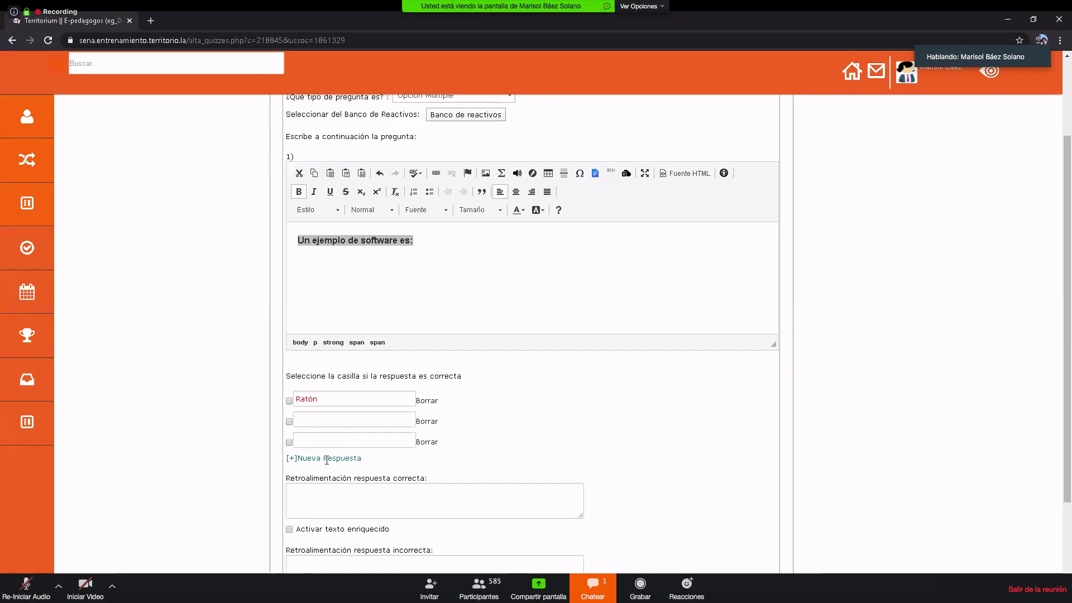
{"action": "left_click", "coordinate": [326, 459]}
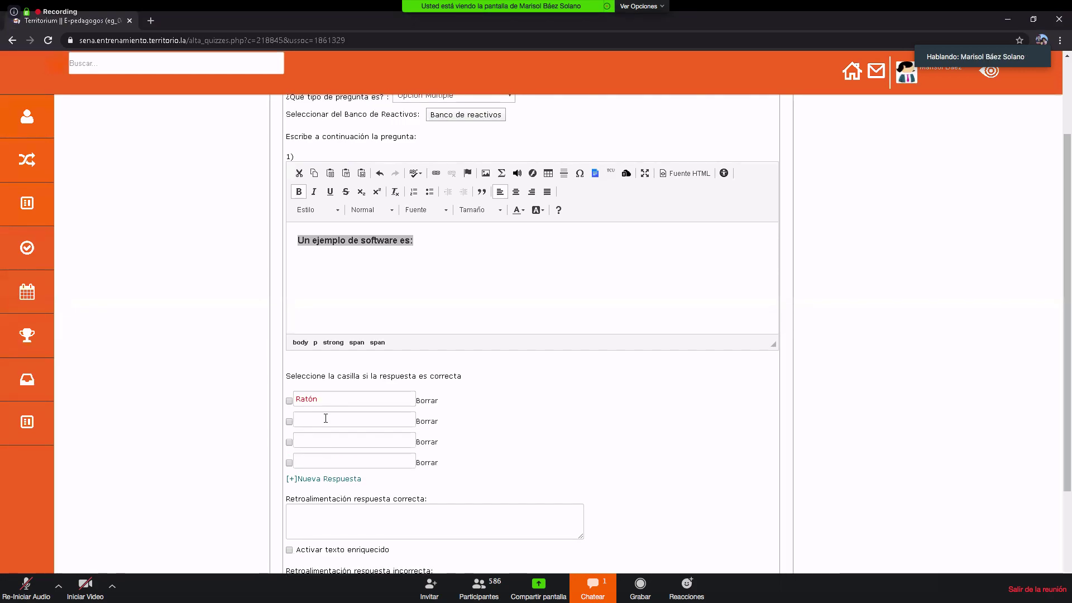
Fill the three blank answers, in order, with "Programa de dibujo.", "Monitor" and "Sistema operativo.".
{"action": "left_click", "coordinate": [320, 444]}
{"action": "type", "text": "Moniter"}
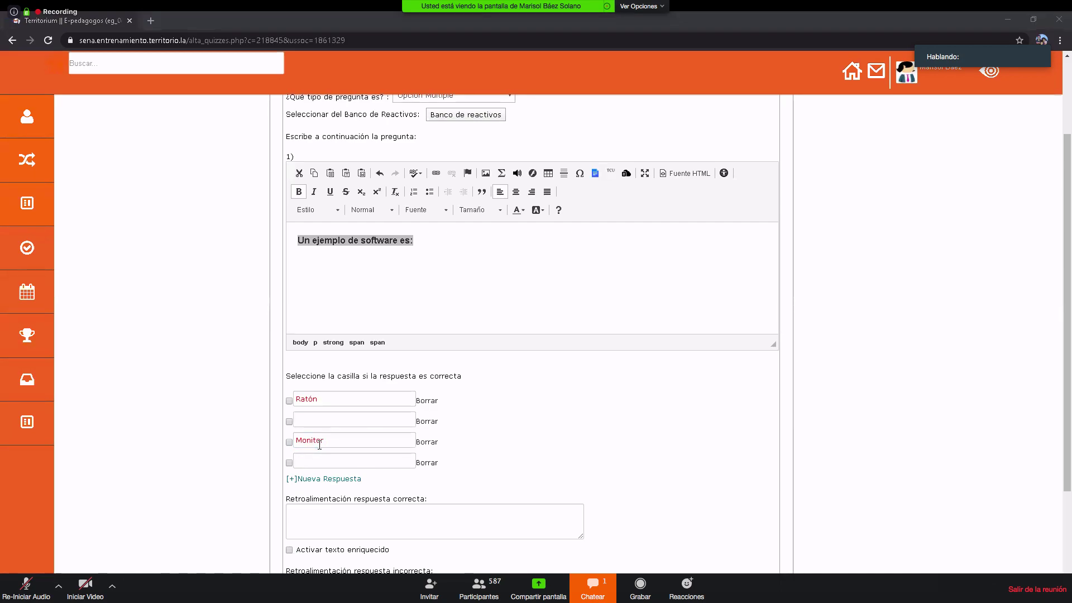
{"action": "left_click", "coordinate": [347, 421]}
{"action": "type", "text": "Programa de dibujo."}
{"action": "key", "text": "alt+Tab"}
{"action": "type", "text": "Sistema operativo."}
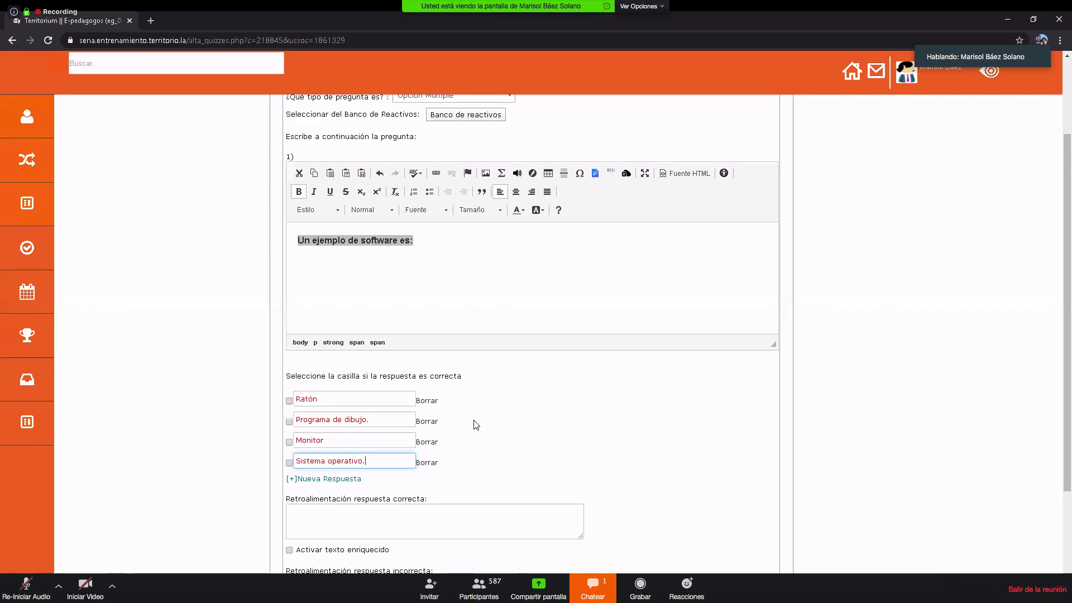
Mark the answers "Programa de dibujo." and "Sistema operativo." as correct.
{"action": "scroll", "coordinate": [474, 426], "scroll_direction": "down", "scroll_amount": 1}
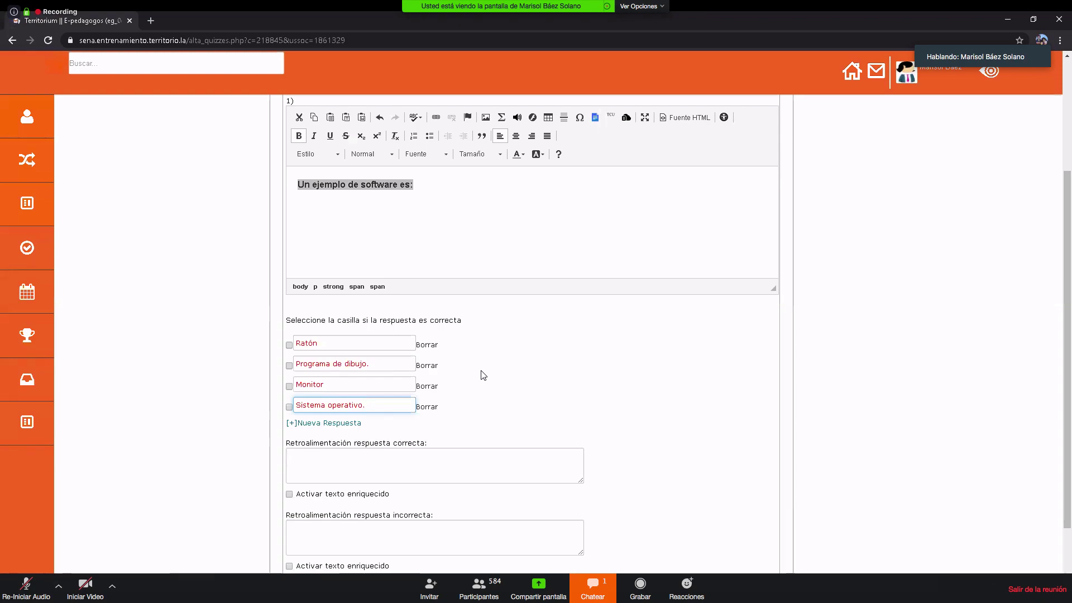
{"action": "scroll", "coordinate": [335, 266], "scroll_direction": "up", "scroll_amount": 1}
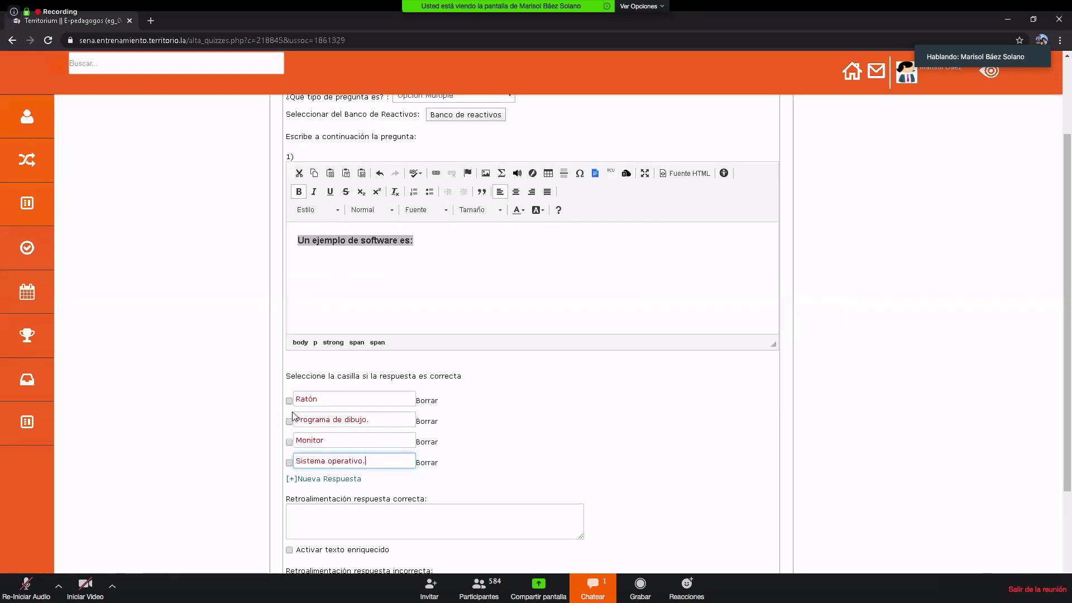
{"action": "left_click", "coordinate": [308, 268]}
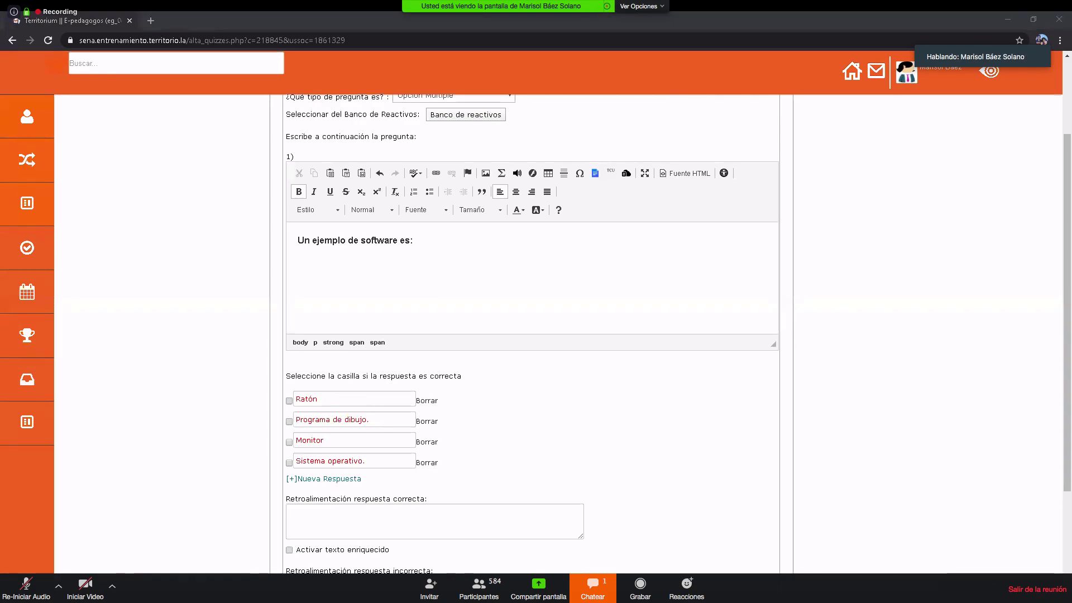
{"action": "scroll", "coordinate": [493, 386], "scroll_direction": "down", "scroll_amount": 1}
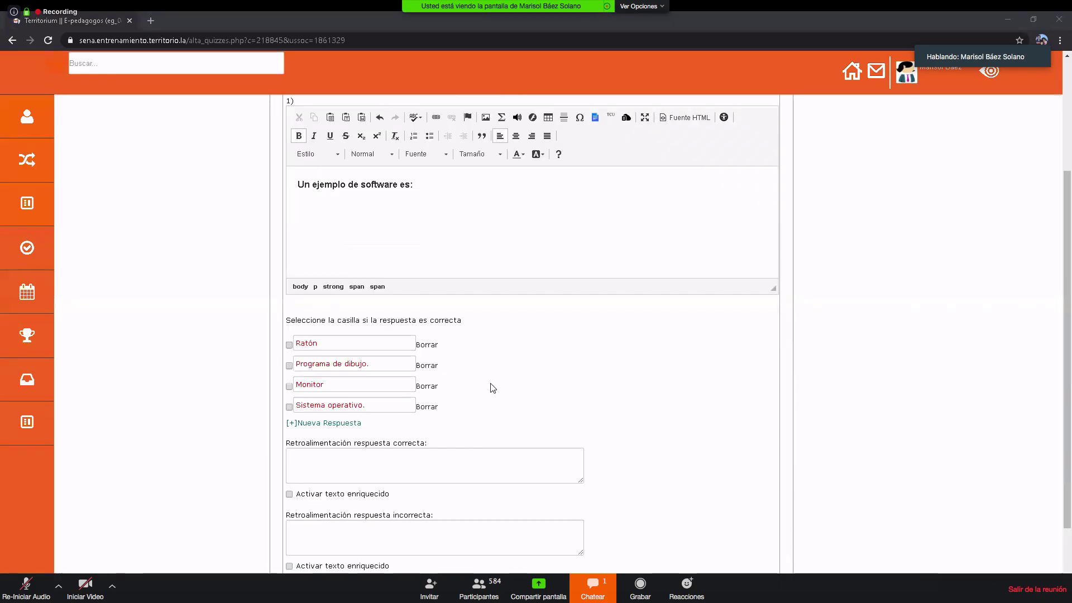
{"action": "left_click", "coordinate": [289, 367]}
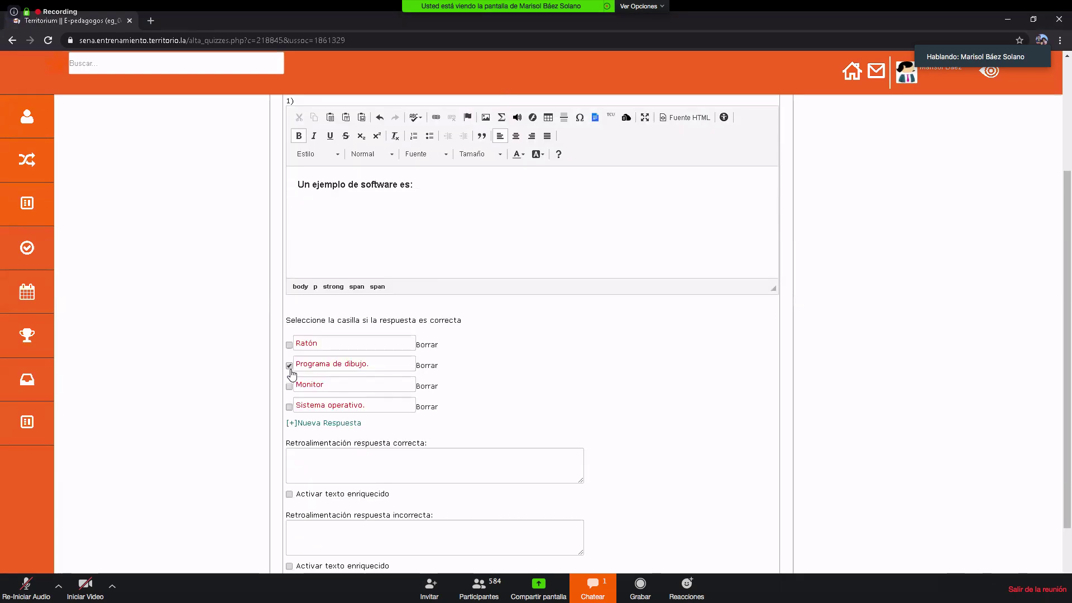
{"action": "left_click", "coordinate": [289, 407]}
Enter "Respuesta correcta, felicitaciones." as the feedback for a correct answer to question 1.
{"action": "scroll", "coordinate": [542, 373], "scroll_direction": "down", "scroll_amount": 2}
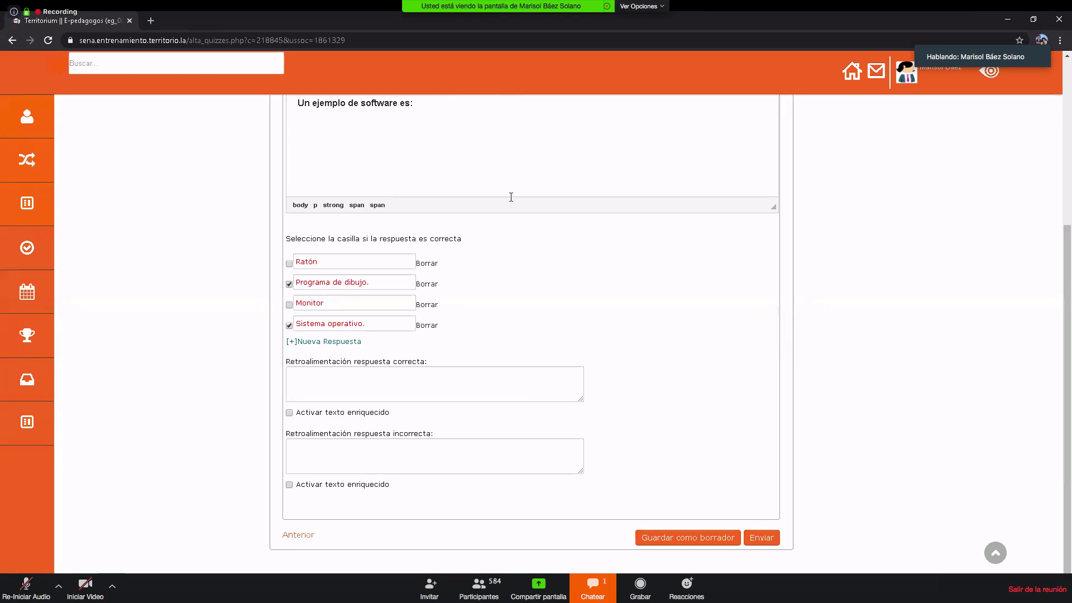
{"action": "scroll", "coordinate": [443, 224], "scroll_direction": "up", "scroll_amount": 2}
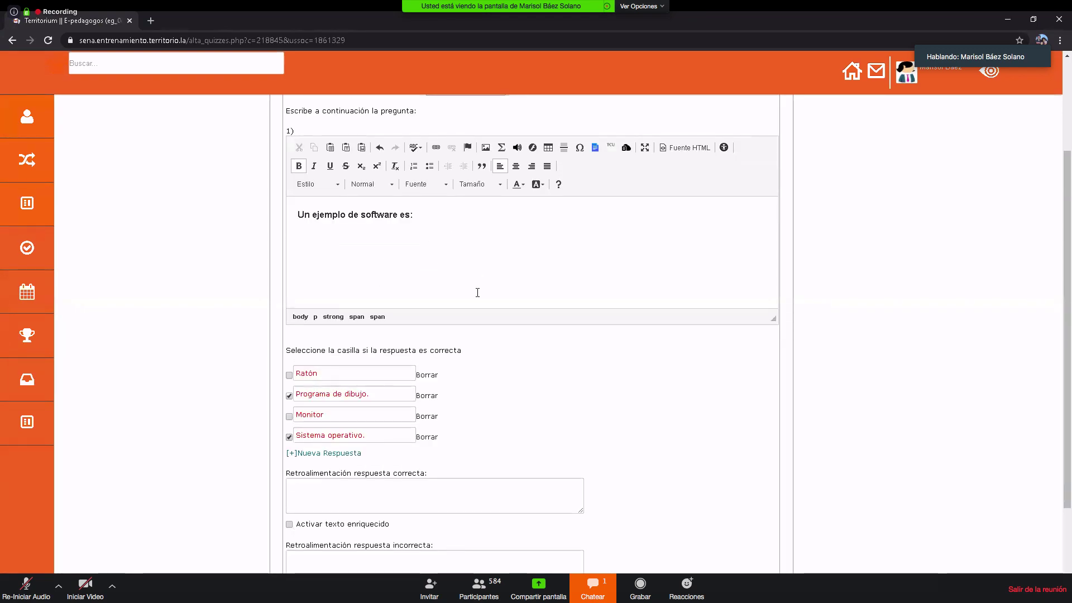
{"action": "scroll", "coordinate": [447, 385], "scroll_direction": "down", "scroll_amount": 1}
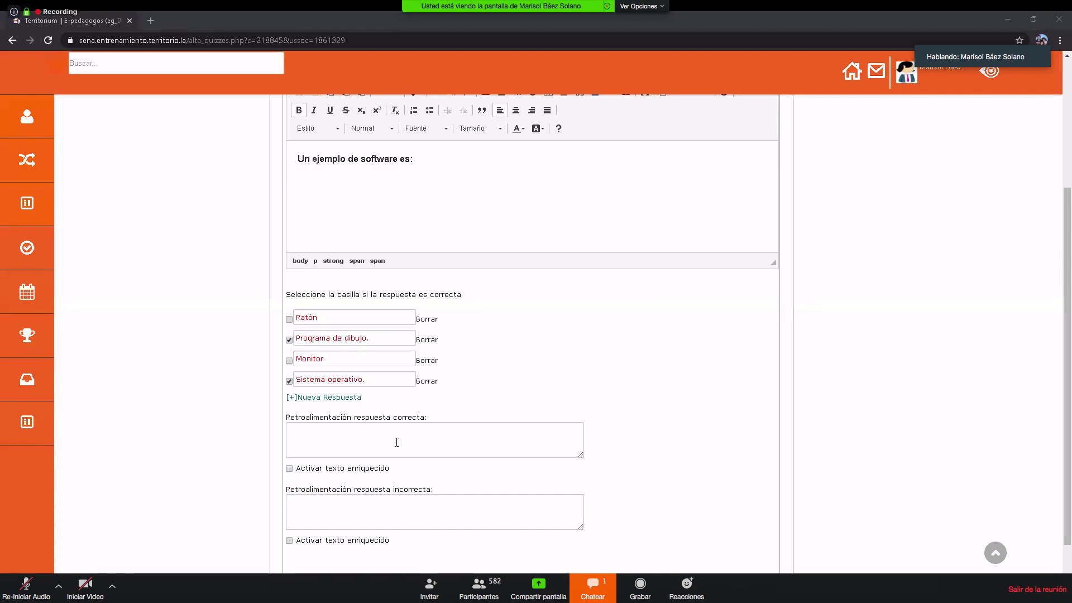
{"action": "left_click", "coordinate": [354, 440]}
{"action": "type", "text": "Respuesta "}
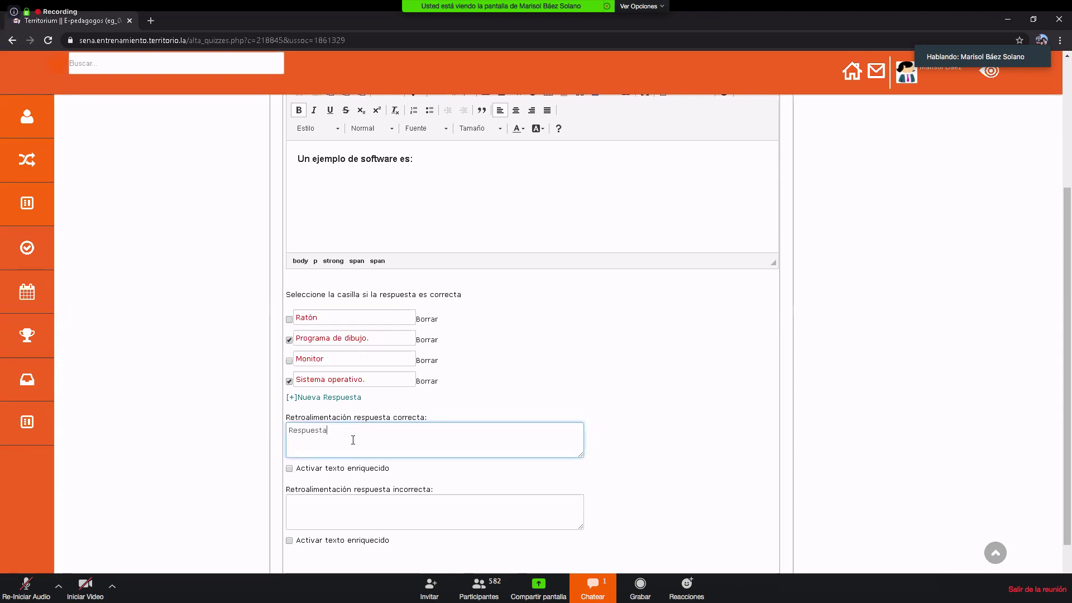
{"action": "type", "text": "correcta,"}
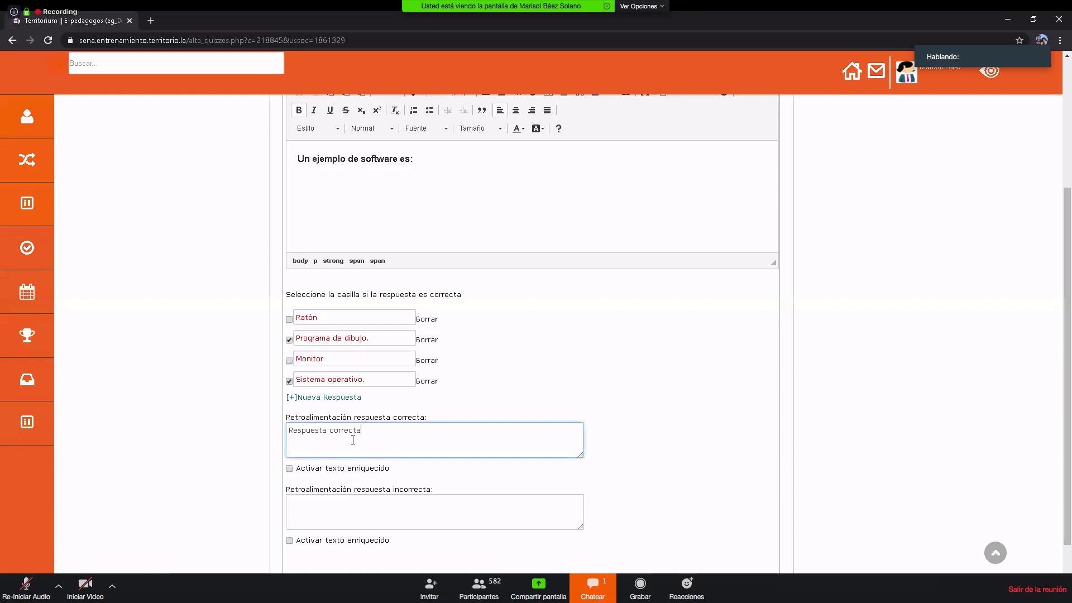
{"action": "type", "text": " felicitaciones."}
Enter "Respuesta incorrecta, debe leer más." as the feedback for an incorrect answer to question 1.
{"action": "scroll", "coordinate": [353, 445], "scroll_direction": "down", "scroll_amount": 1}
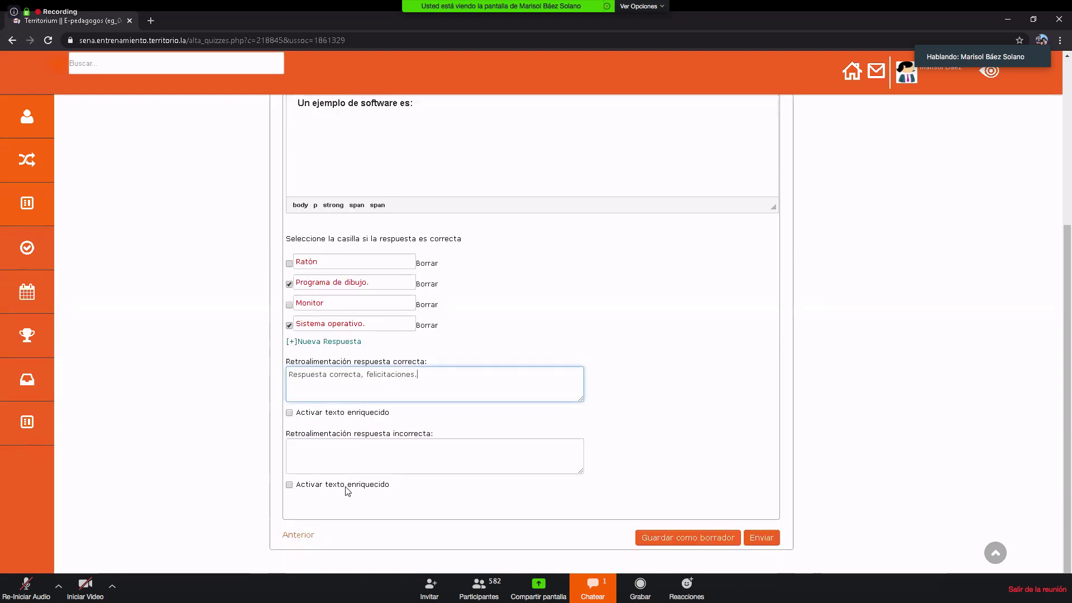
{"action": "left_click", "coordinate": [390, 465]}
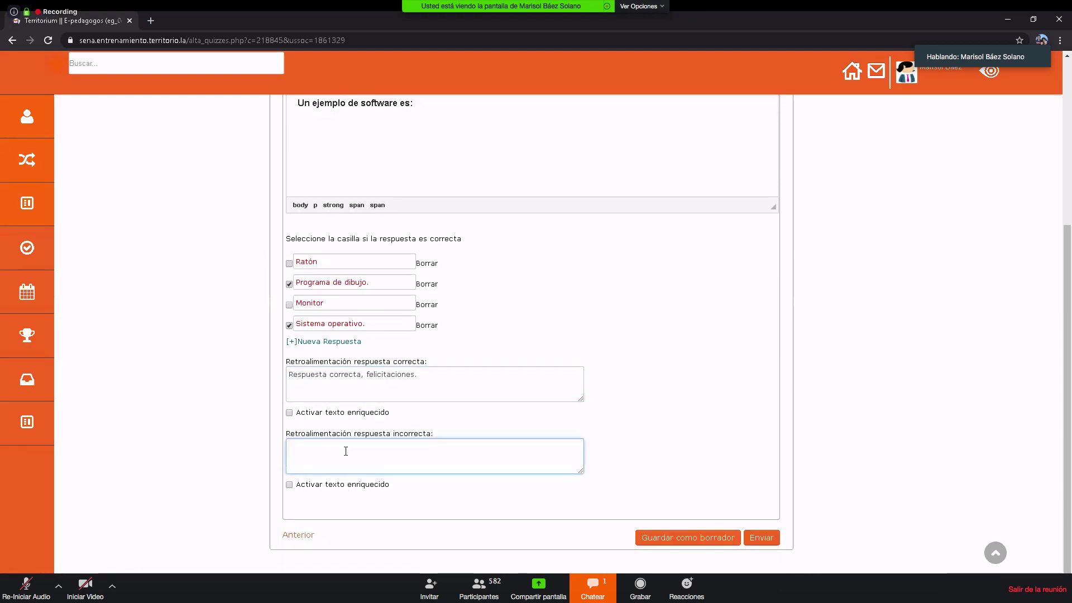
{"action": "type", "text": "Respuesta incorrecta "}
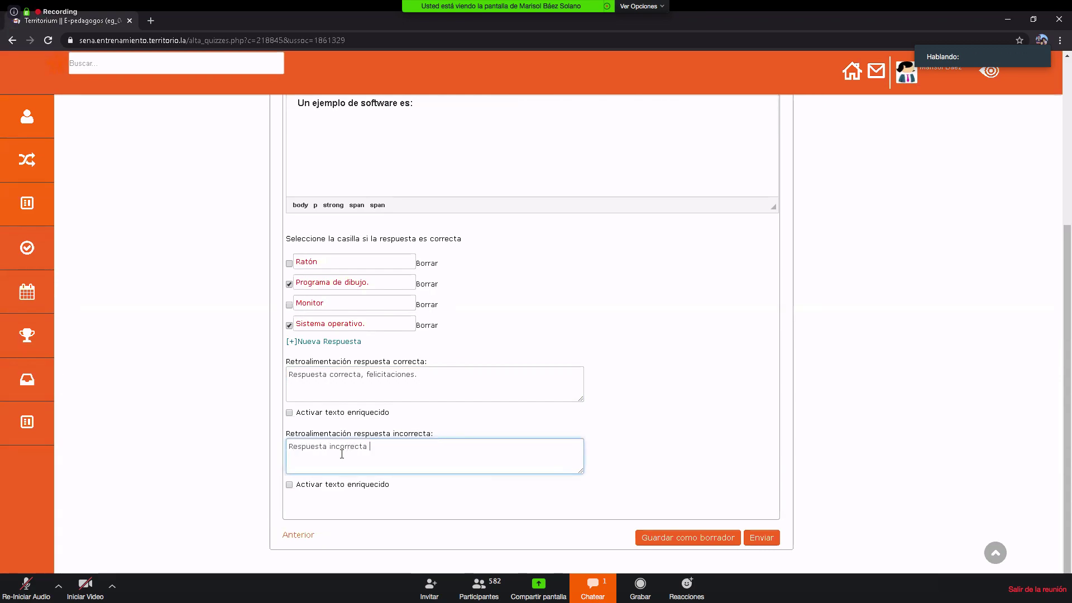
{"action": "type", "text": ", debe leer m"}
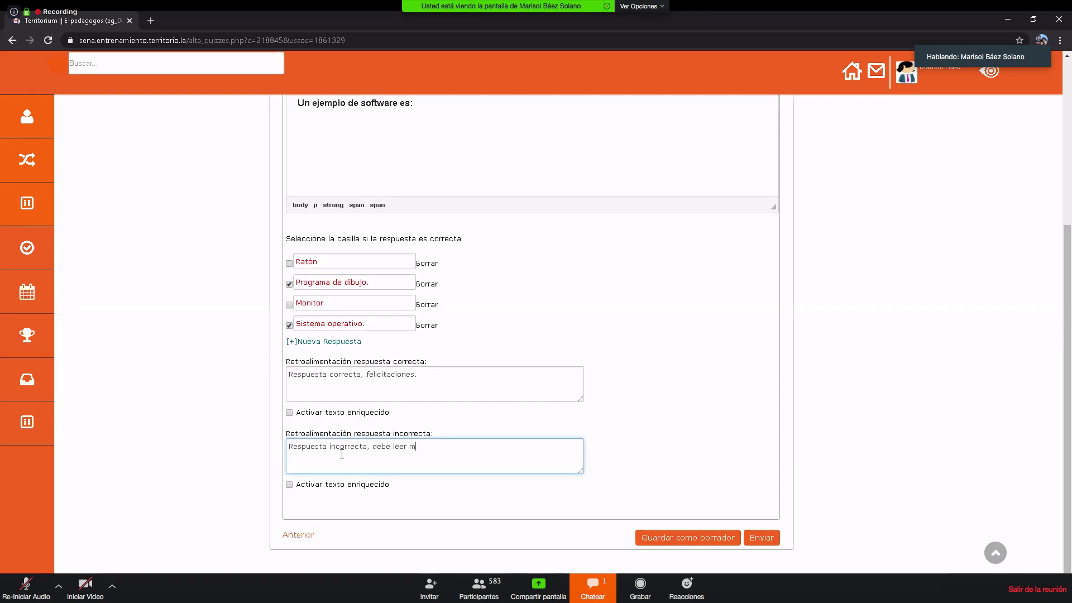
{"action": "type", "text": "ás."}
Review the completed question 1 and check the number of questions to evaluate in Sección Sw and Sección Hw.
{"action": "scroll", "coordinate": [435, 446], "scroll_direction": "up", "scroll_amount": 5}
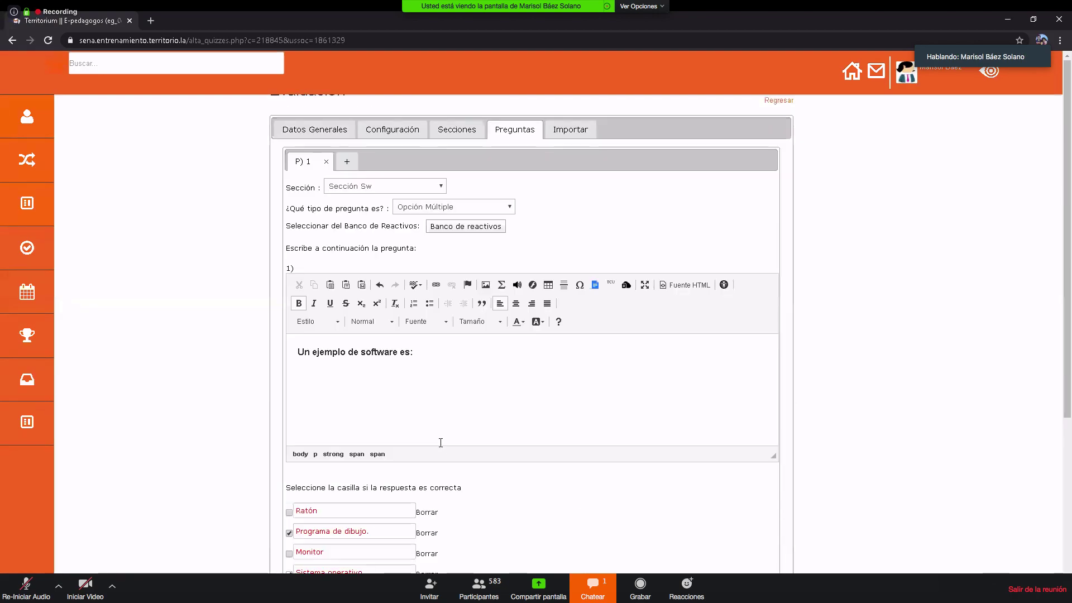
{"action": "scroll", "coordinate": [474, 398], "scroll_direction": "down", "scroll_amount": 2}
{"action": "scroll", "coordinate": [484, 393], "scroll_direction": "up", "scroll_amount": 1}
{"action": "scroll", "coordinate": [495, 412], "scroll_direction": "down", "scroll_amount": 1}
{"action": "scroll", "coordinate": [479, 375], "scroll_direction": "down", "scroll_amount": 1}
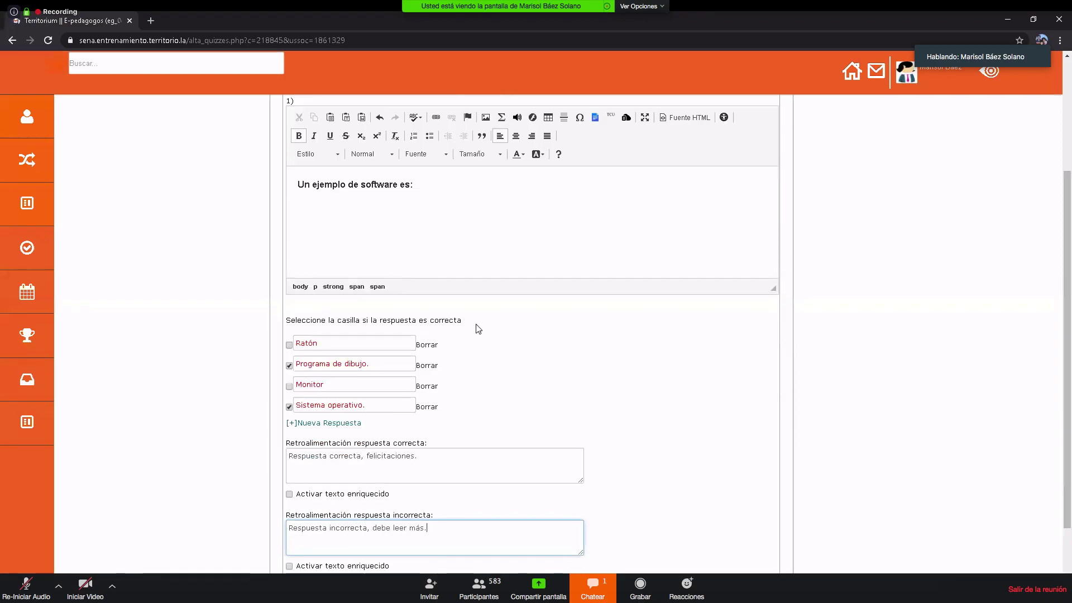
{"action": "scroll", "coordinate": [565, 388], "scroll_direction": "down", "scroll_amount": 2}
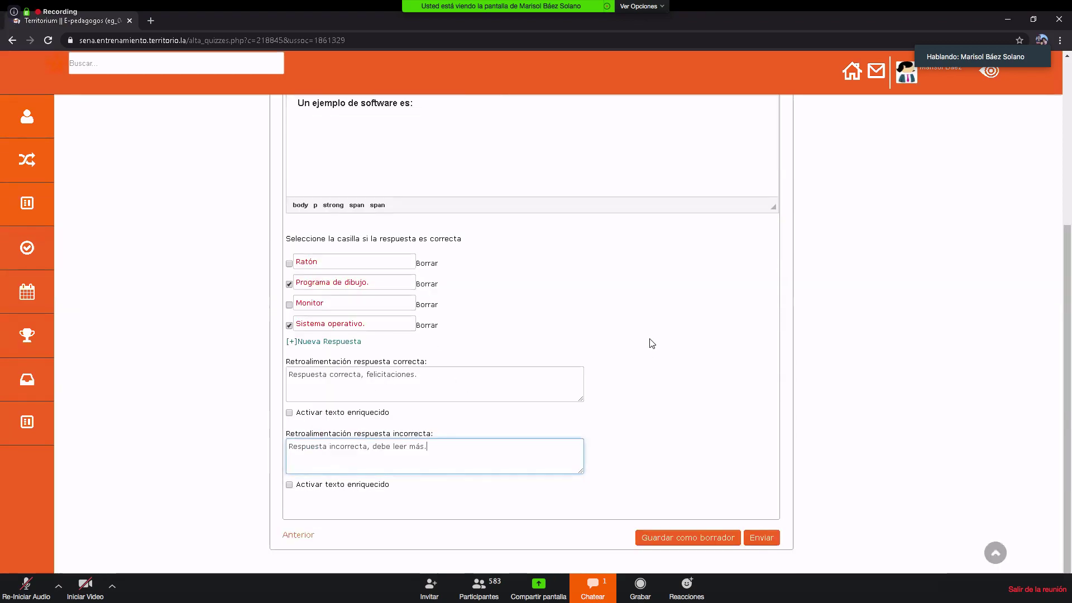
{"action": "scroll", "coordinate": [651, 342], "scroll_direction": "up", "scroll_amount": 4}
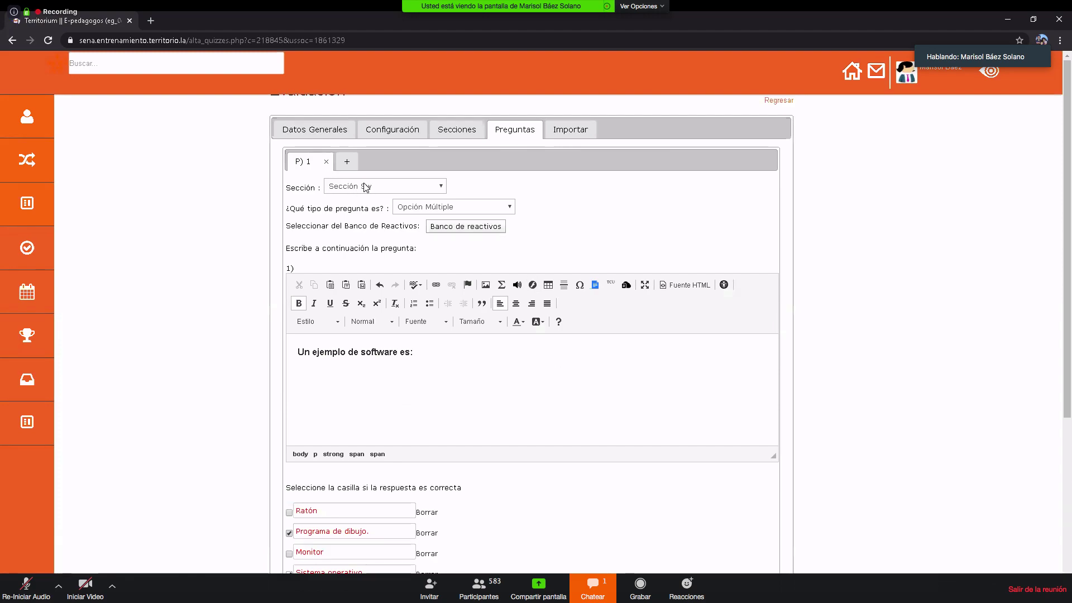
{"action": "left_click", "coordinate": [455, 130]}
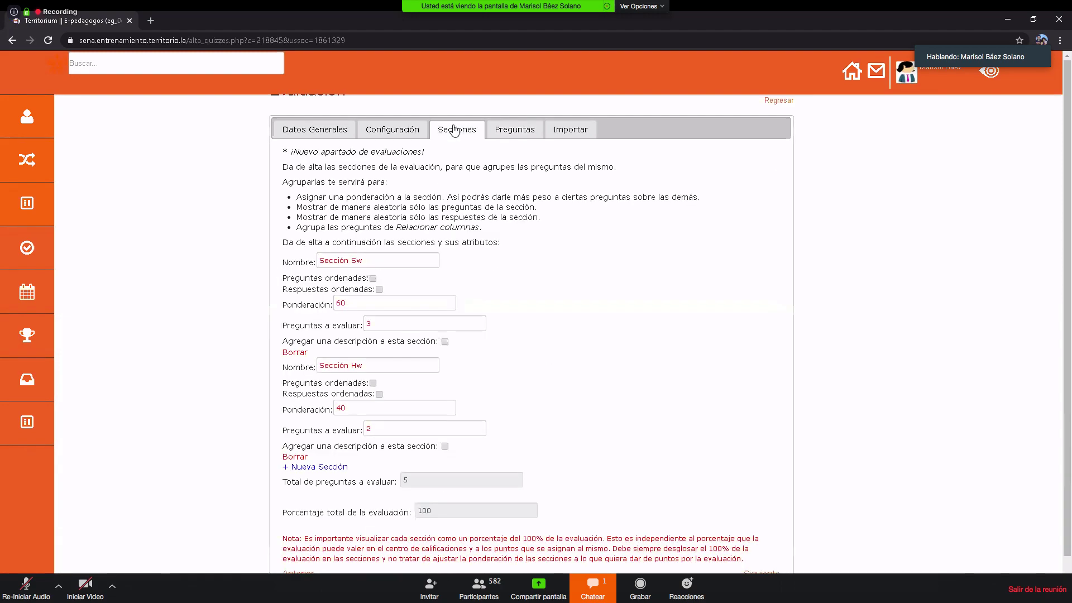
{"action": "double_click", "coordinate": [375, 325]}
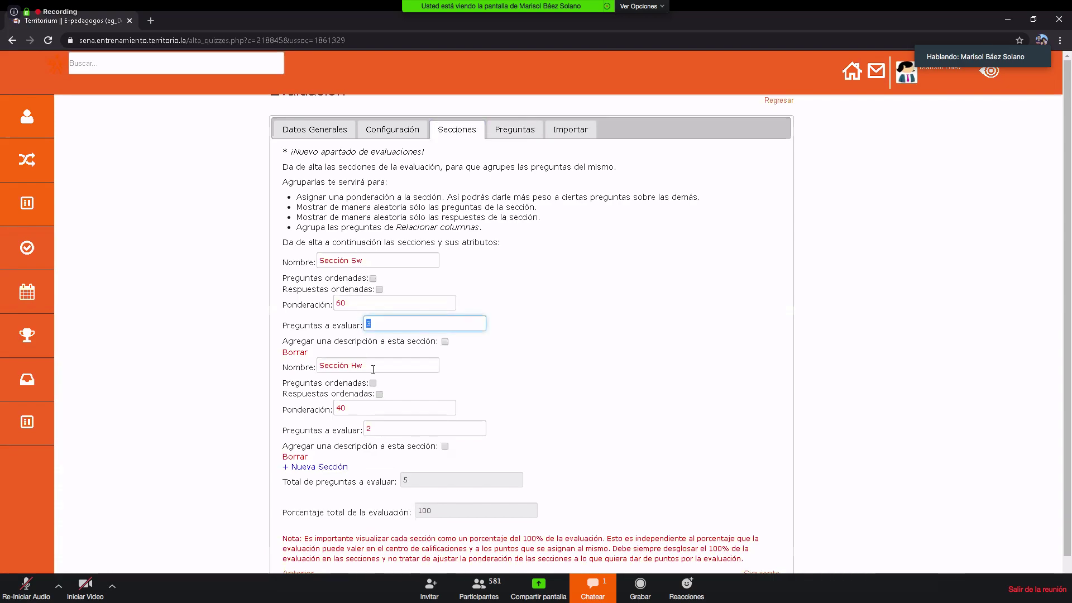
{"action": "double_click", "coordinate": [371, 428]}
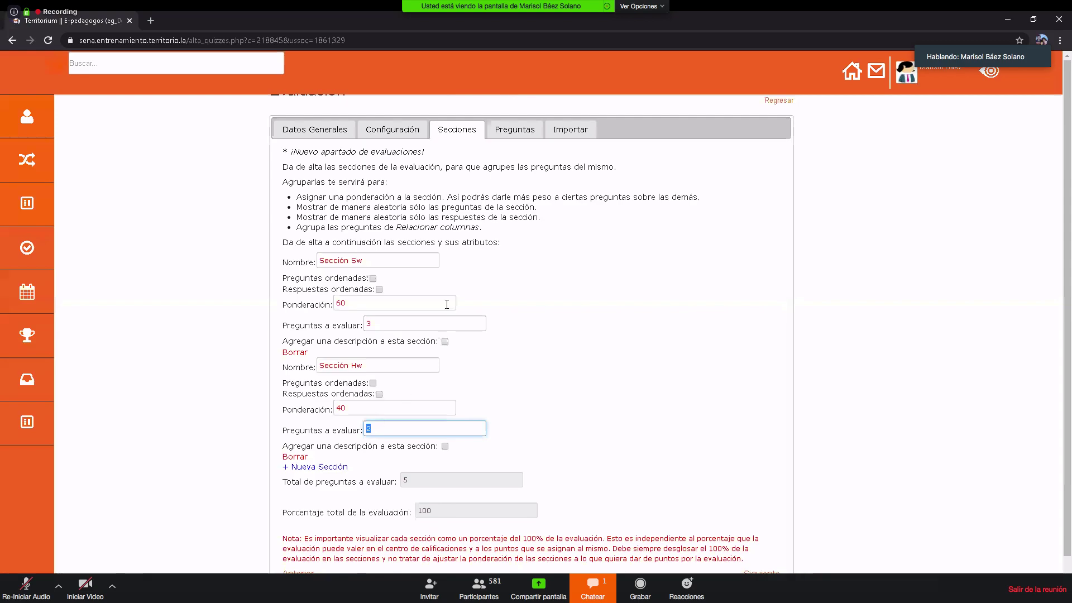
Add question 2, assign it to Sección Sw and set its type to Abierta.
{"action": "left_click", "coordinate": [501, 131]}
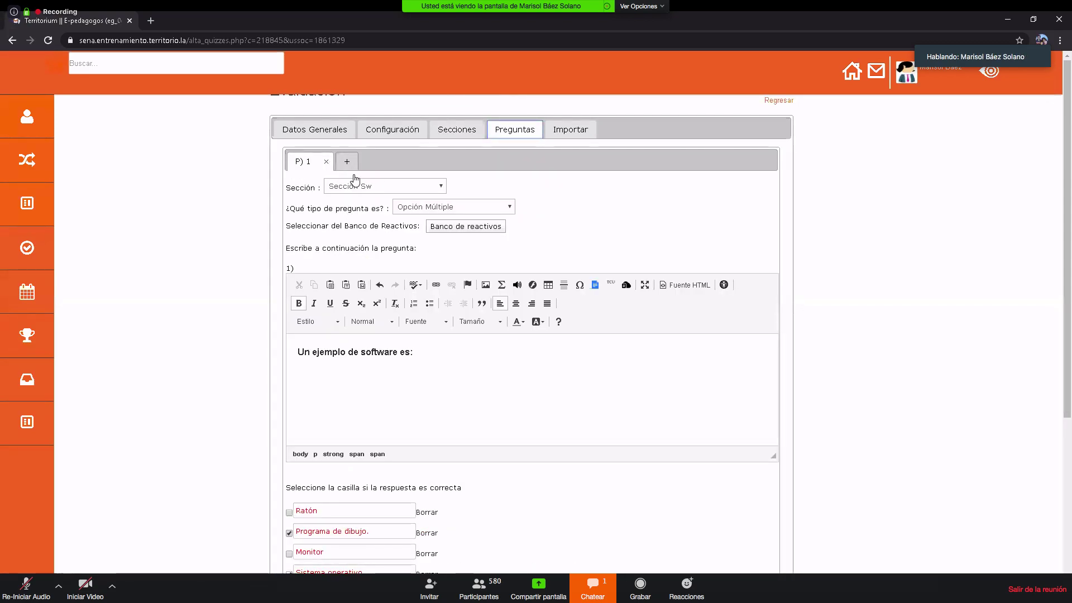
{"action": "left_click", "coordinate": [347, 165]}
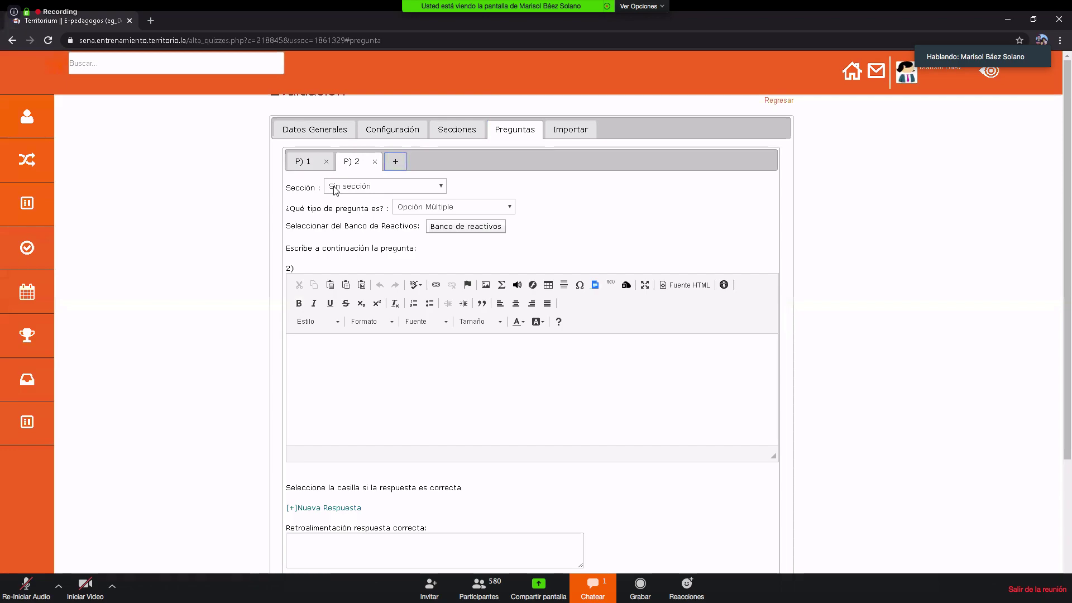
{"action": "left_click_drag", "start_coordinate": [294, 189], "coordinate": [323, 191]}
{"action": "left_click", "coordinate": [361, 190]}
{"action": "left_click", "coordinate": [362, 209]}
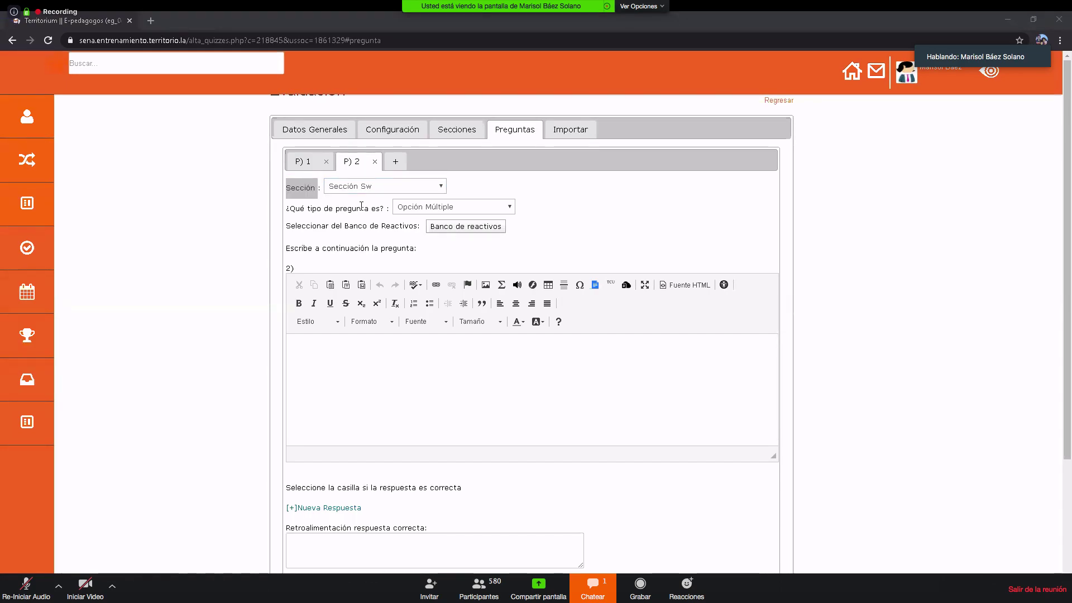
{"action": "left_click", "coordinate": [361, 206]}
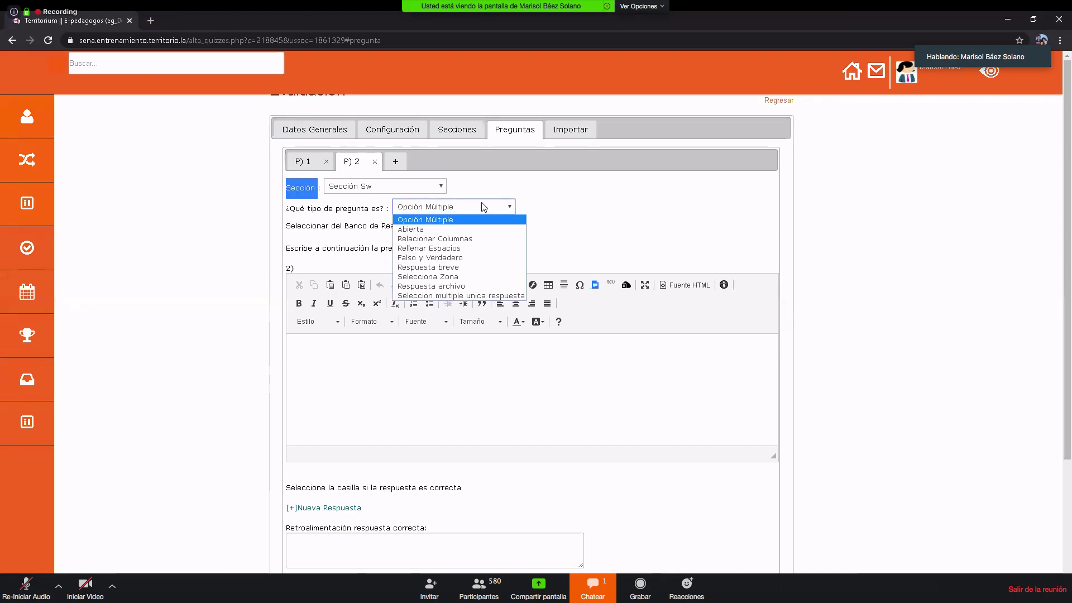
{"action": "left_click", "coordinate": [485, 234]}
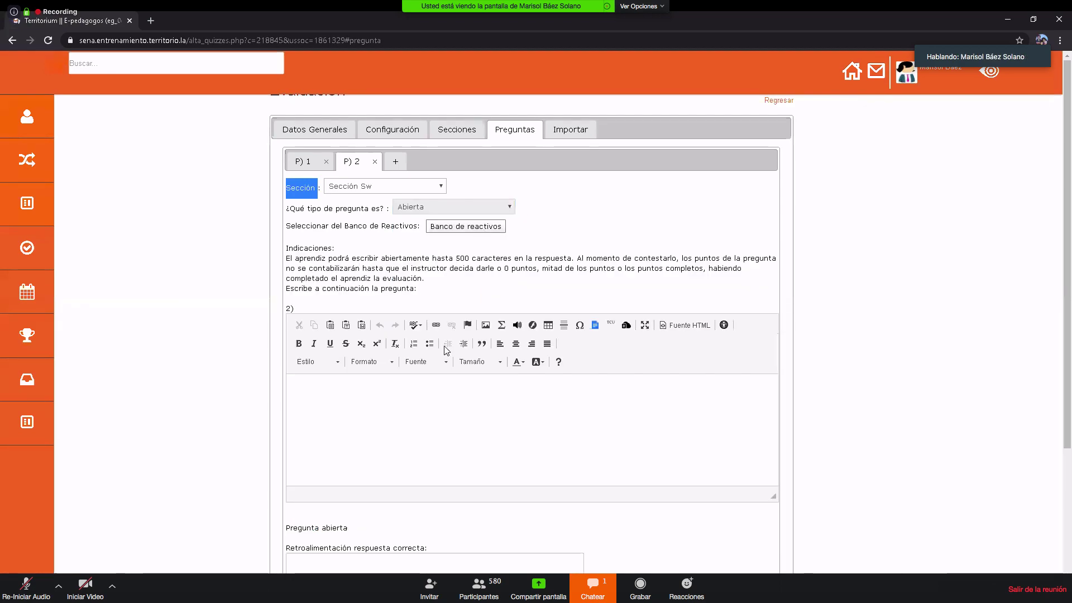
Write "Nombre un sistema operativo que sea libre y gratuito." in bold as the text of question 2.
{"action": "left_click", "coordinate": [383, 438]}
{"action": "scroll", "coordinate": [383, 438], "scroll_direction": "down", "scroll_amount": 1}
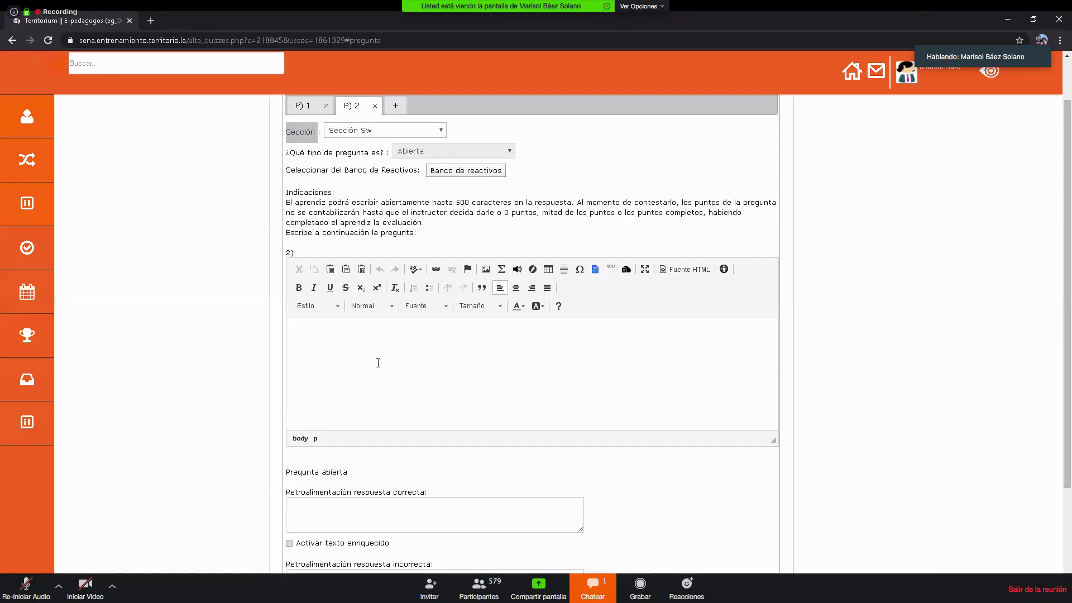
{"action": "type", "text": "Nombre un sistema operativo que sea libre y gratuito."}
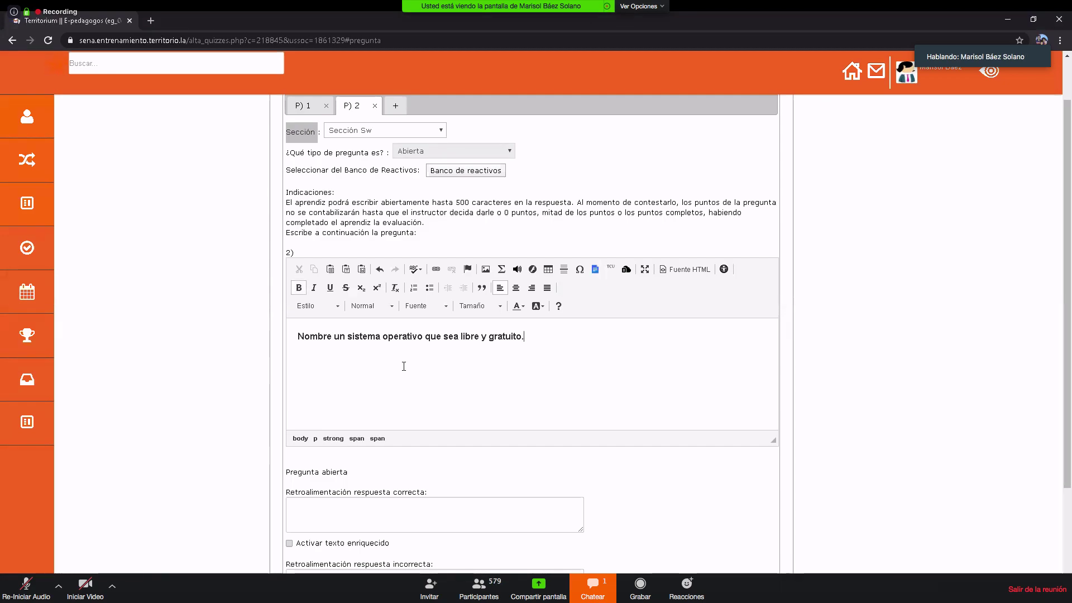
Enter "Respuesta correcta, felicitaciones." as the feedback for a correct answer to question 2.
{"action": "scroll", "coordinate": [402, 360], "scroll_direction": "down", "scroll_amount": 2}
{"action": "scroll", "coordinate": [385, 357], "scroll_direction": "up", "scroll_amount": 2}
{"action": "scroll", "coordinate": [350, 353], "scroll_direction": "down", "scroll_amount": 2}
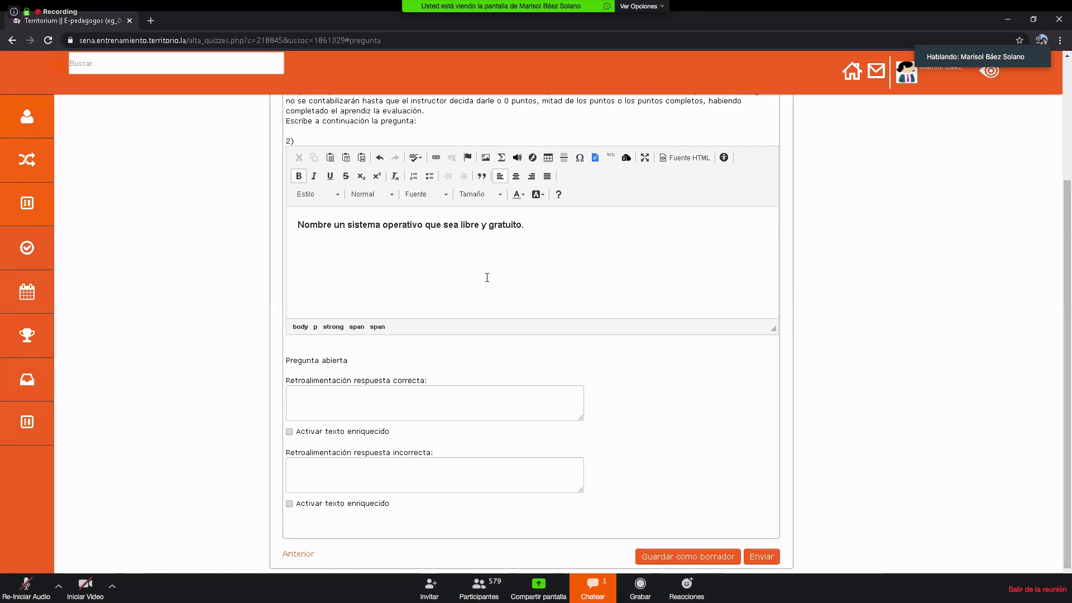
{"action": "scroll", "coordinate": [385, 399], "scroll_direction": "down", "scroll_amount": 1}
{"action": "left_click", "coordinate": [367, 384]}
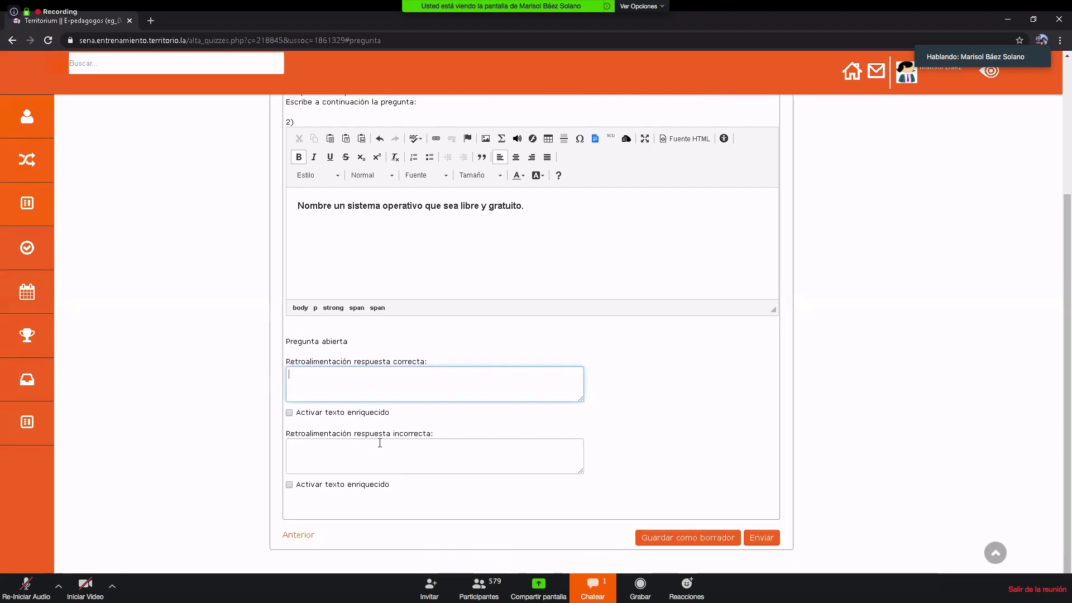
{"action": "type", "text": "Resp"}
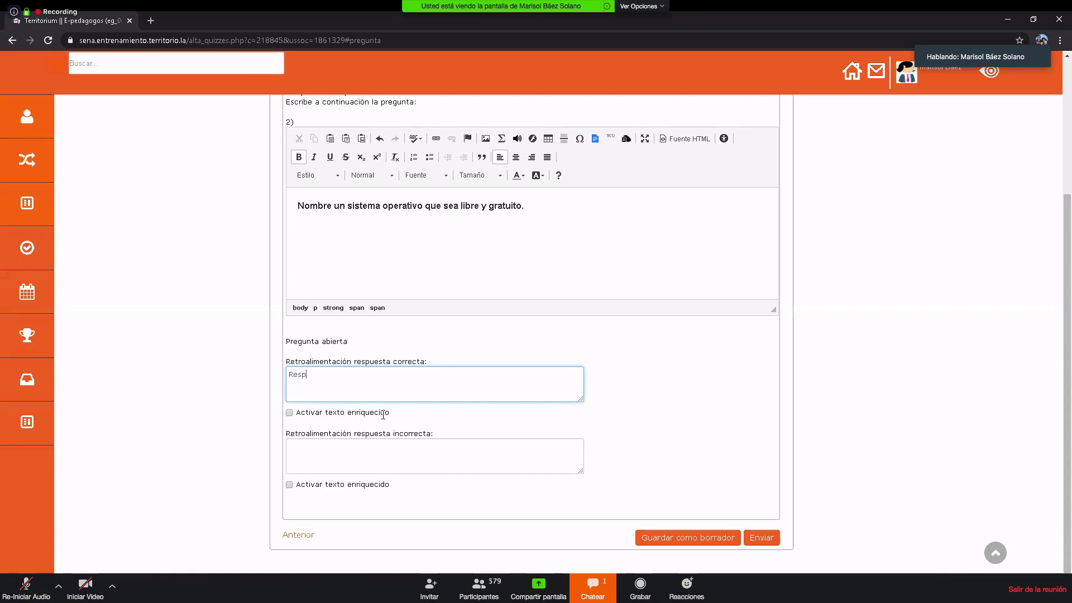
{"action": "type", "text": "uesta c"}
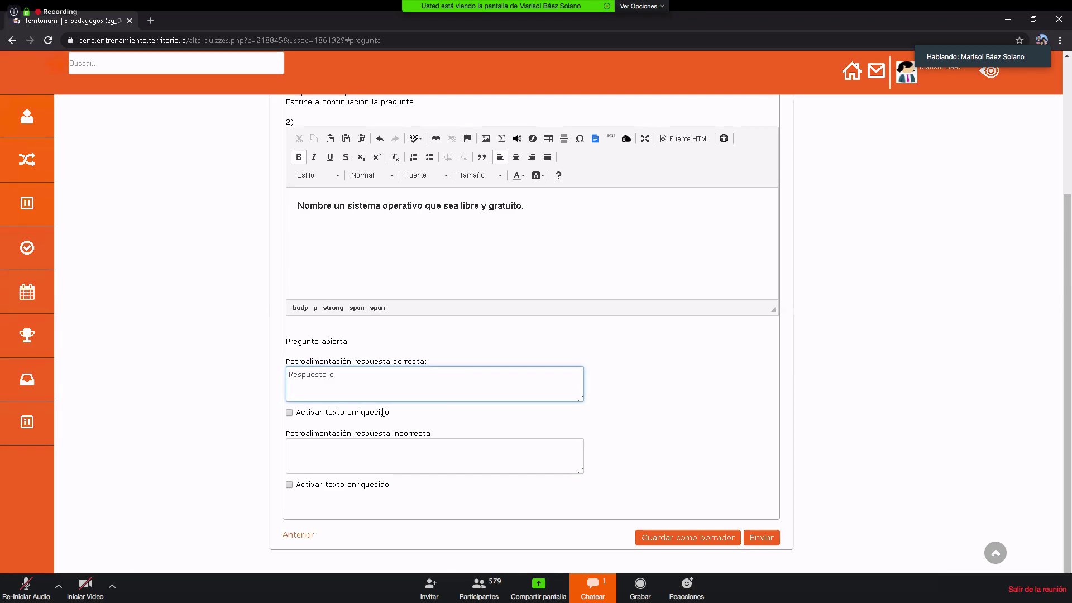
{"action": "type", "text": "orrecta"}
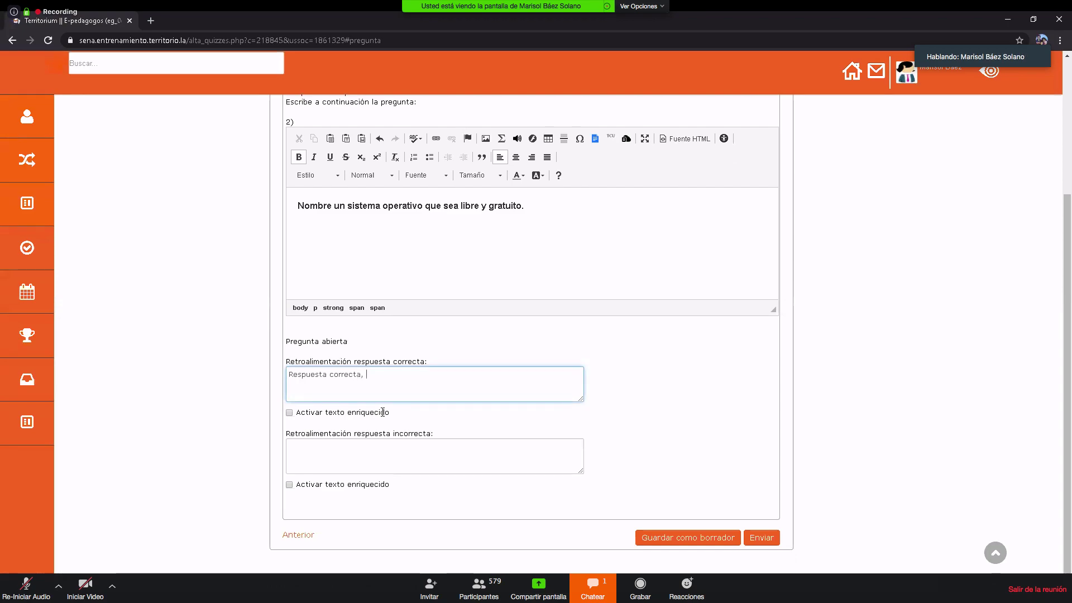
{"action": "type", "text": ", felicita"}
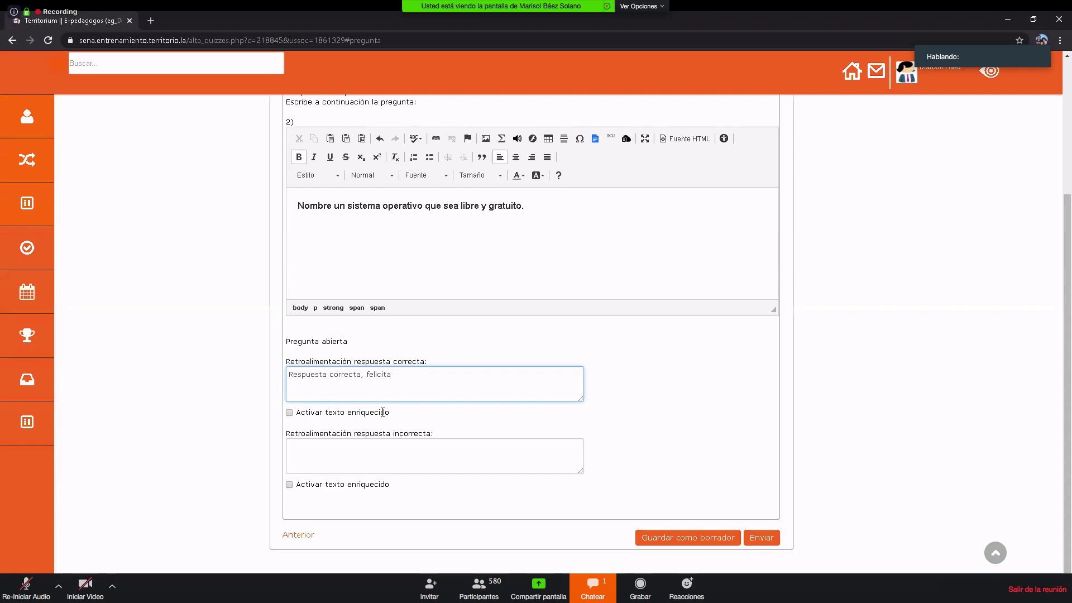
{"action": "type", "text": "ciones."}
Enter "Respuesta incorrecta." as the feedback for an incorrect answer to question 2.
{"action": "left_click", "coordinate": [362, 457]}
{"action": "type", "text": "Respues"}
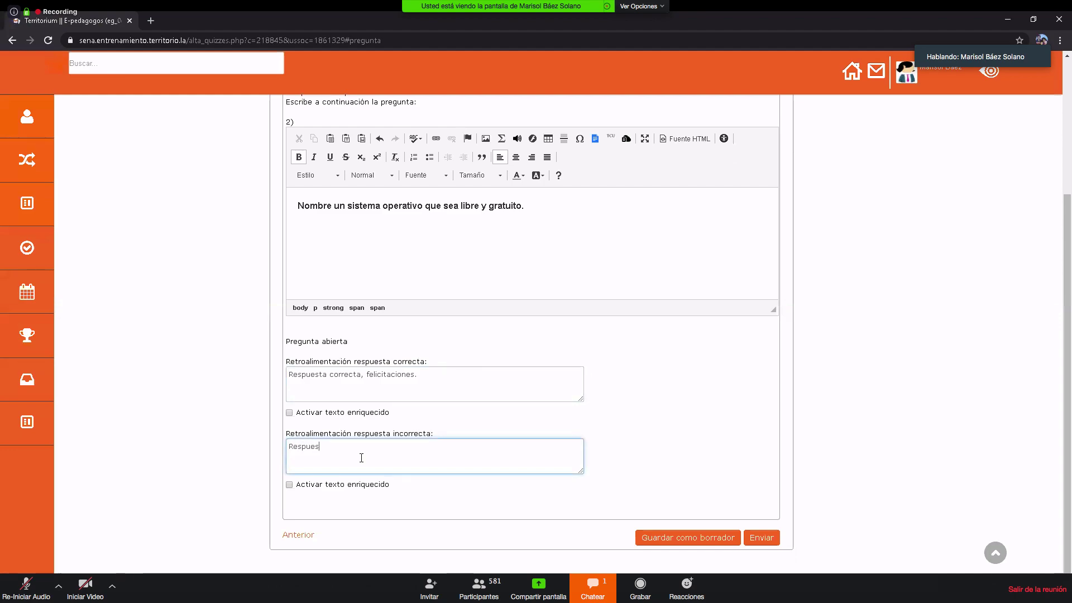
{"action": "type", "text": "t "}
{"action": "type", "text": " inco"}
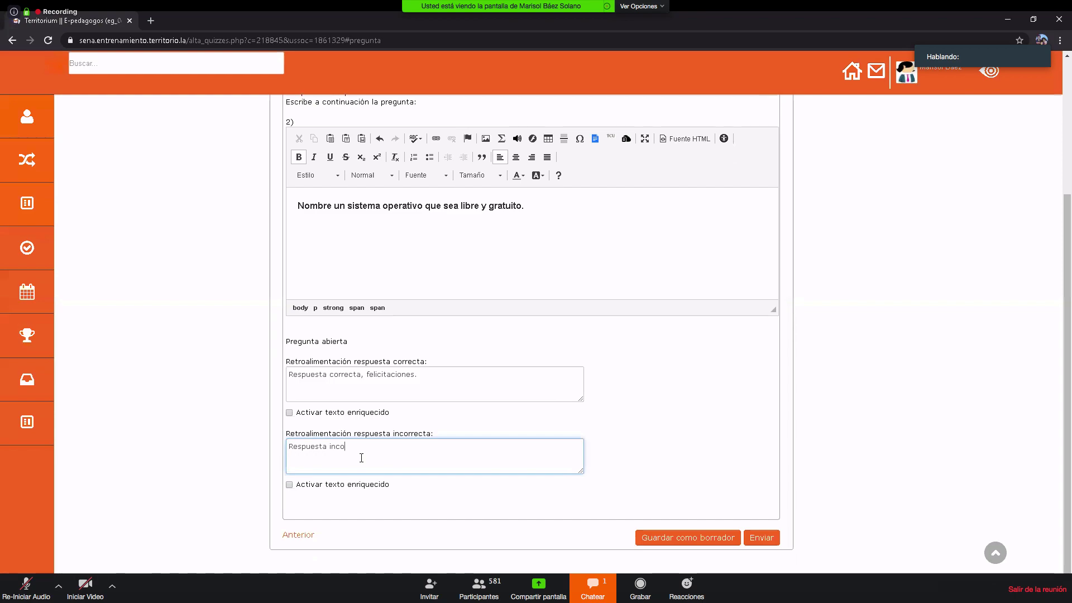
{"action": "type", "text": "rrecta."}
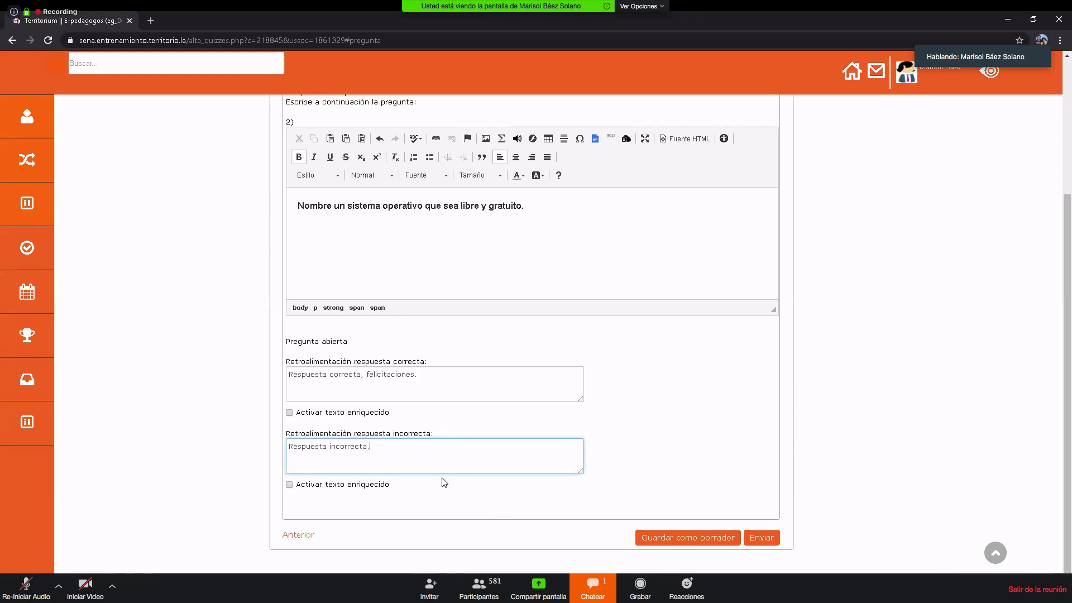
Add question 3, assign it to Sección Sw and set its type to Falso y Verdadero.
{"action": "scroll", "coordinate": [444, 482], "scroll_direction": "up", "scroll_amount": 3}
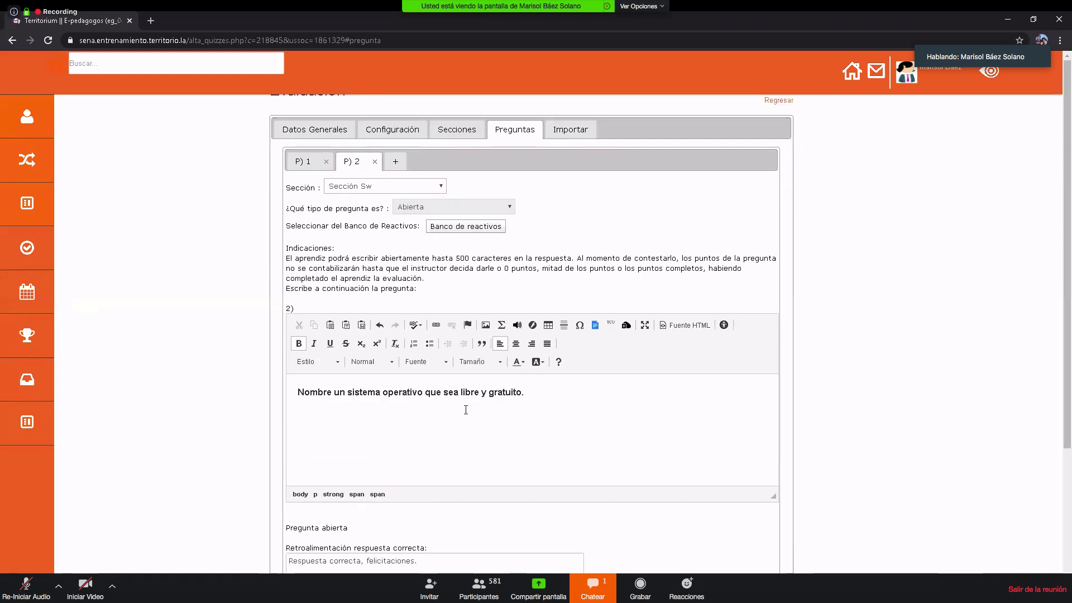
{"action": "left_click", "coordinate": [404, 166]}
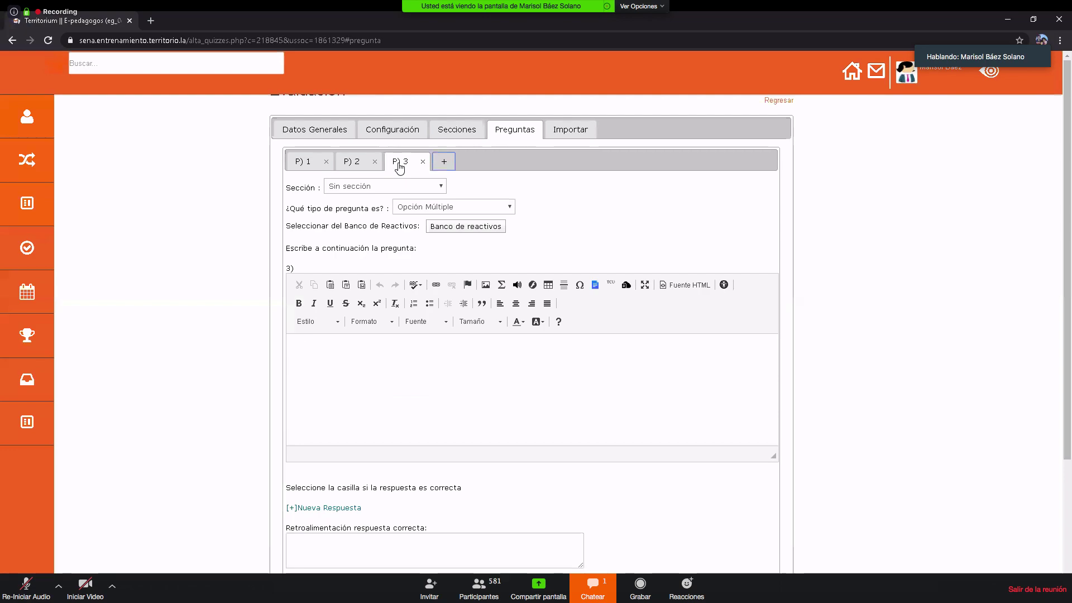
{"action": "left_click", "coordinate": [393, 187]}
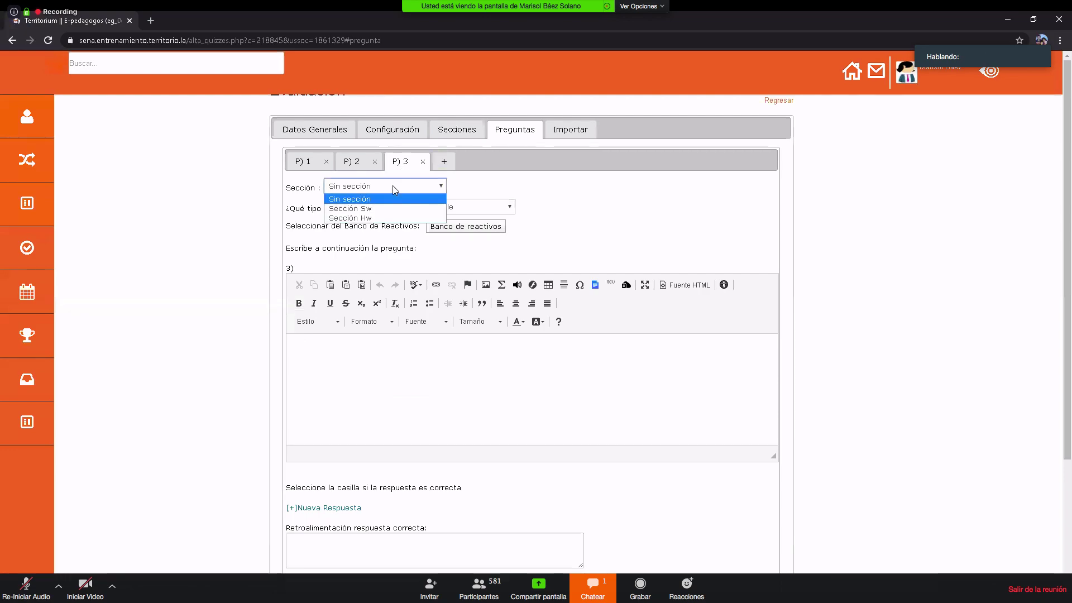
{"action": "left_click", "coordinate": [364, 209]}
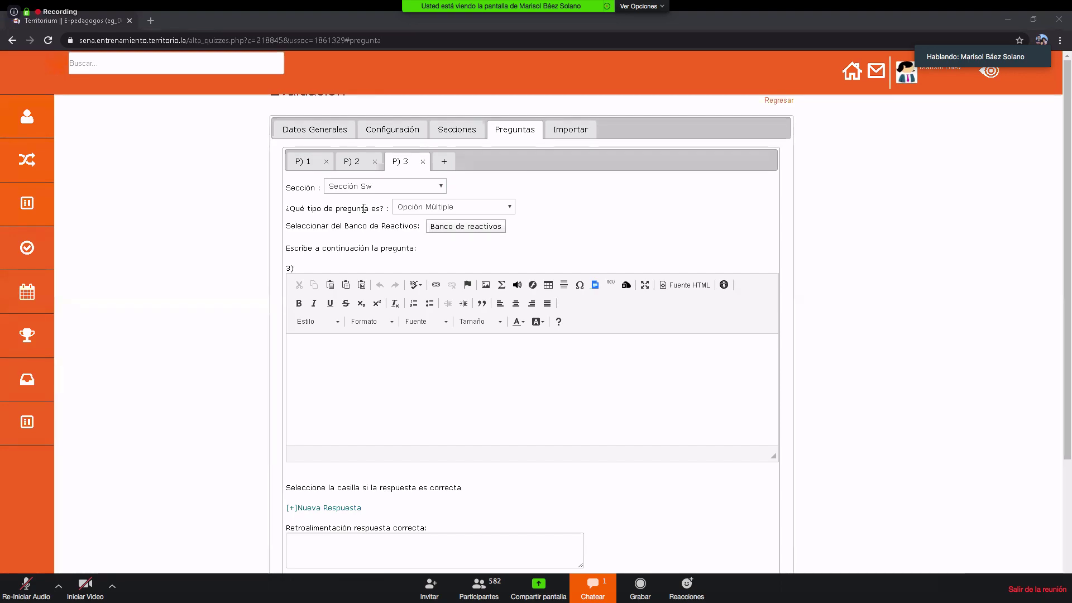
{"action": "left_click", "coordinate": [363, 210]}
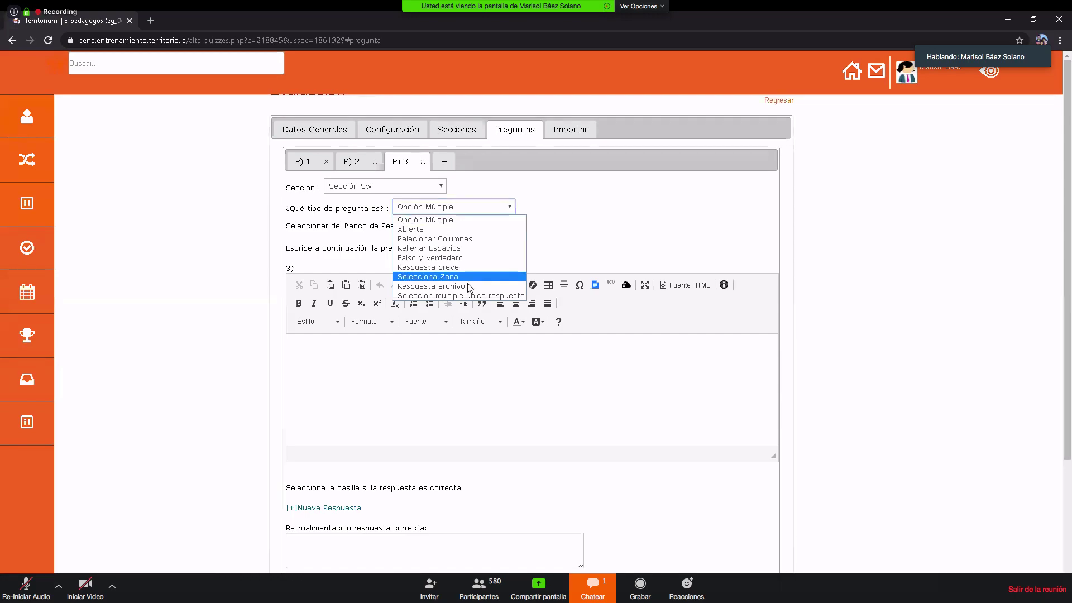
{"action": "left_click", "coordinate": [444, 257]}
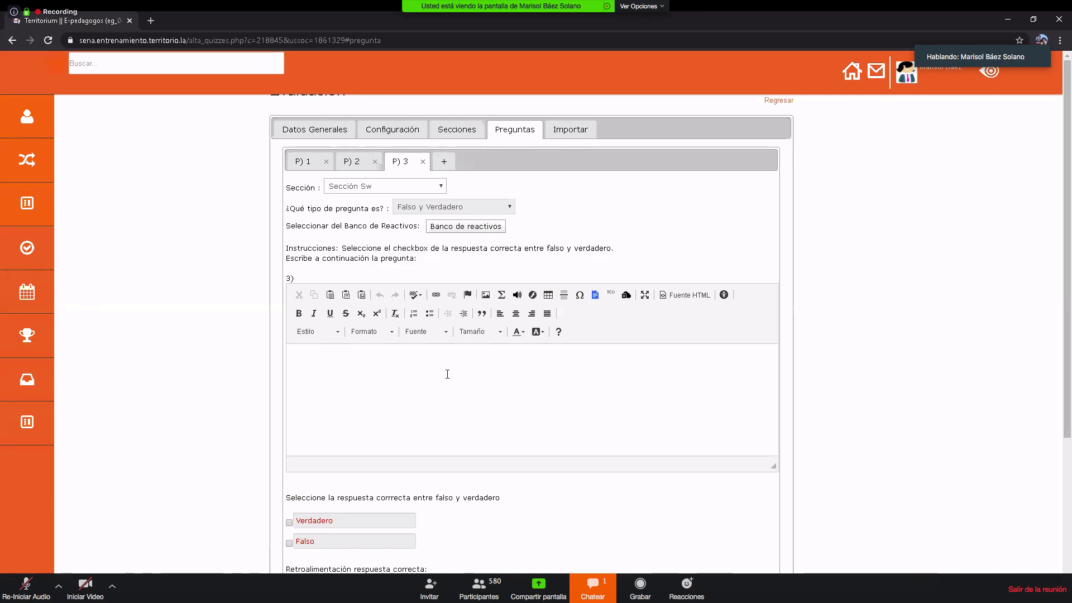
Write "Paint es un programa:" in bold as the text of question 3.
{"action": "left_click", "coordinate": [363, 366]}
{"action": "type", "text": "Paint es un programa:"}
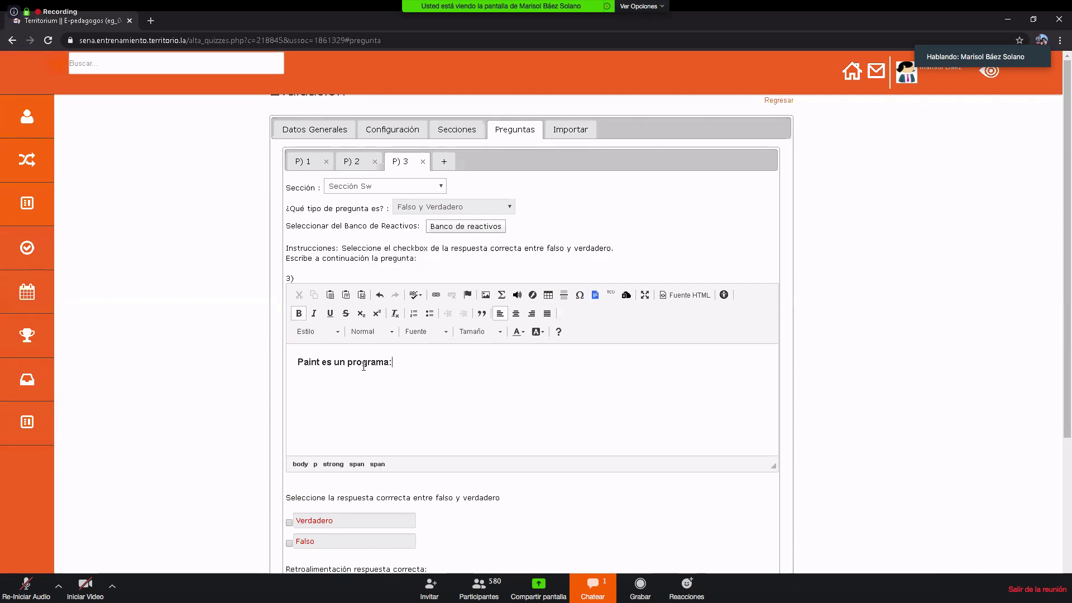
{"action": "scroll", "coordinate": [373, 366], "scroll_direction": "down", "scroll_amount": 1}
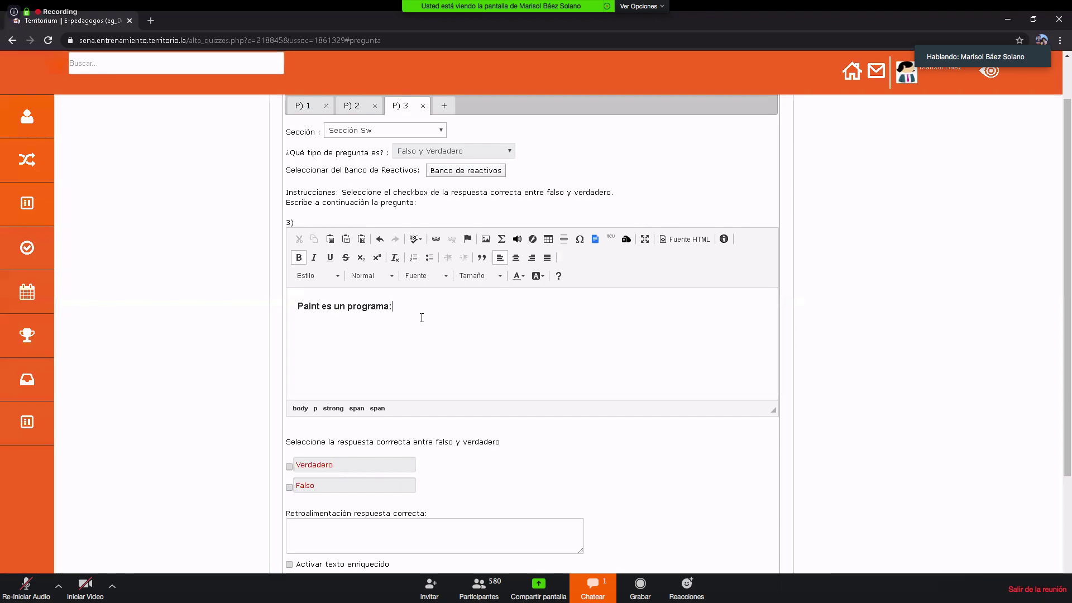
Mark Verdadero as the correct answer to question 3, with "Excelente." as correct-answer feedback and "Respuesta incorrecta" as incorrect-answer feedback.
{"action": "scroll", "coordinate": [407, 352], "scroll_direction": "down", "scroll_amount": 2}
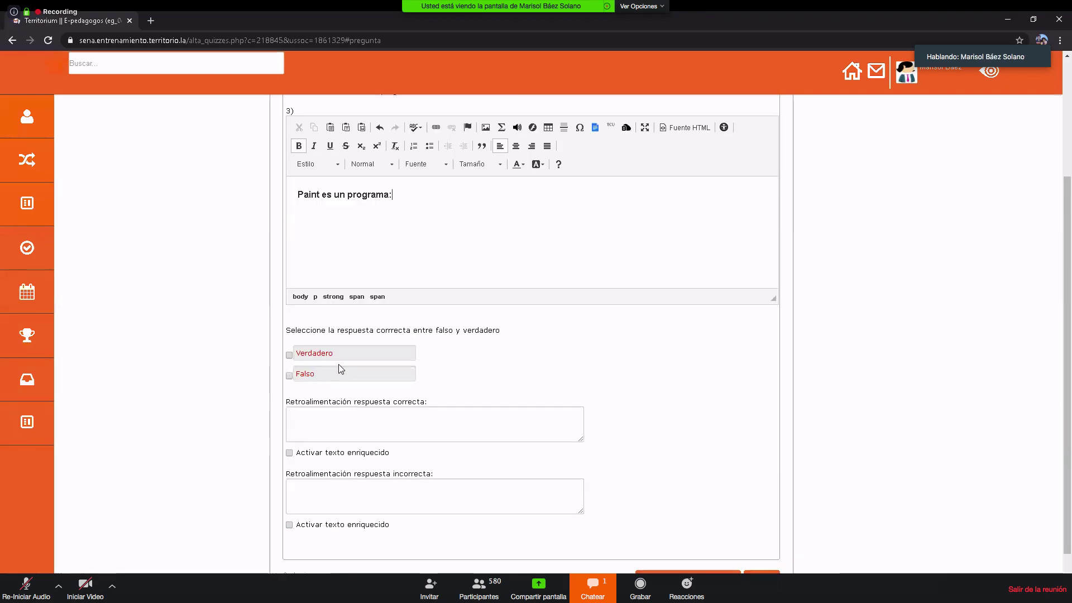
{"action": "left_click", "coordinate": [288, 356]}
{"action": "scroll", "coordinate": [290, 366], "scroll_direction": "down", "scroll_amount": 1}
{"action": "left_click", "coordinate": [345, 380]}
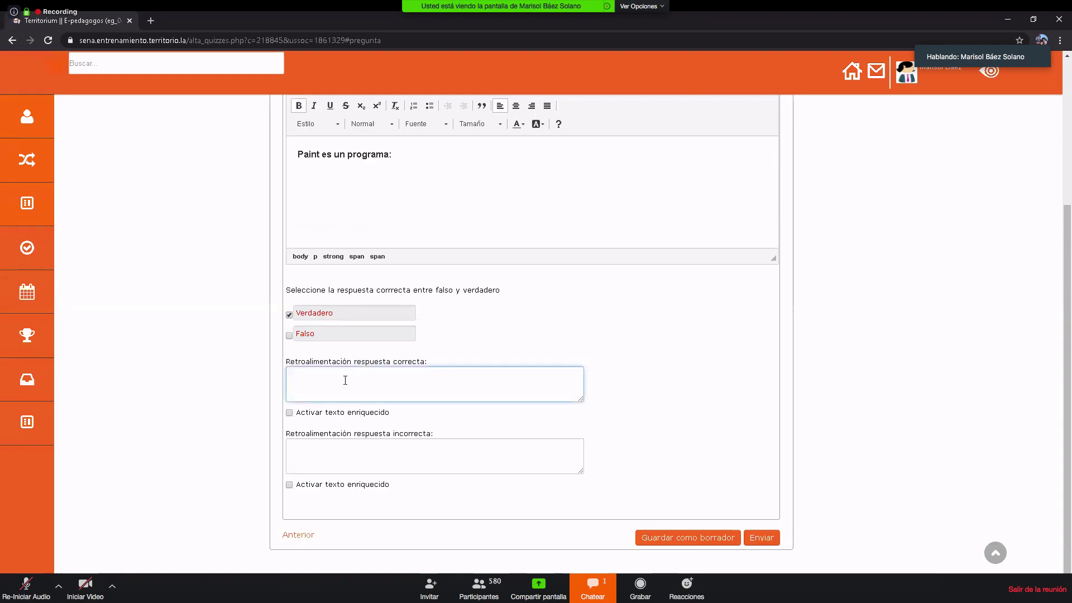
{"action": "type", "text": "Excelente."}
{"action": "left_click", "coordinate": [391, 458]}
{"action": "type", "text": "Respuesta incorrecta"}
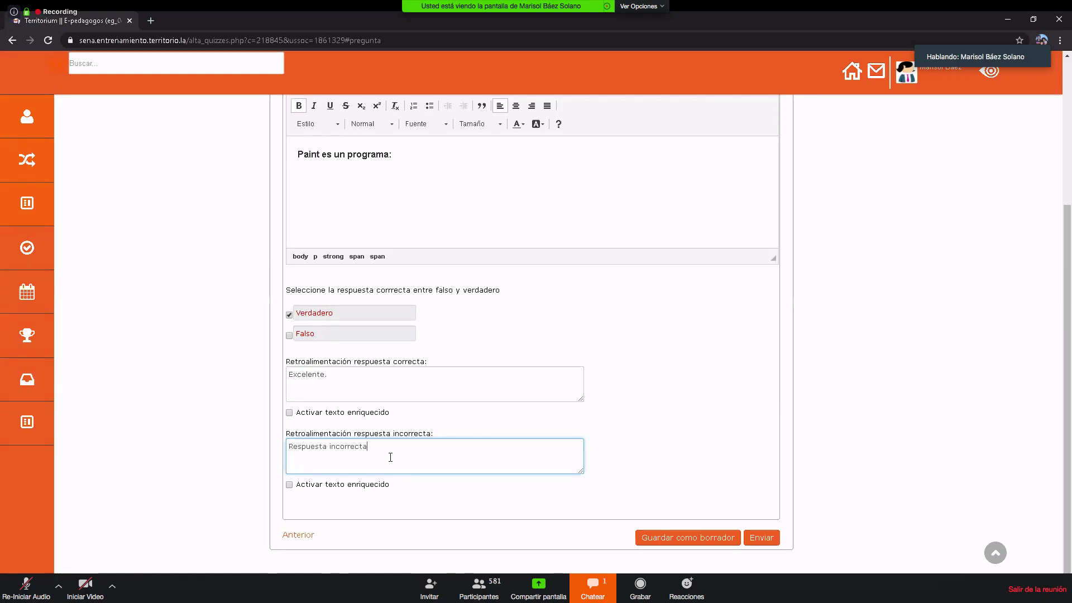
{"action": "scroll", "coordinate": [390, 457], "scroll_direction": "up", "scroll_amount": 4}
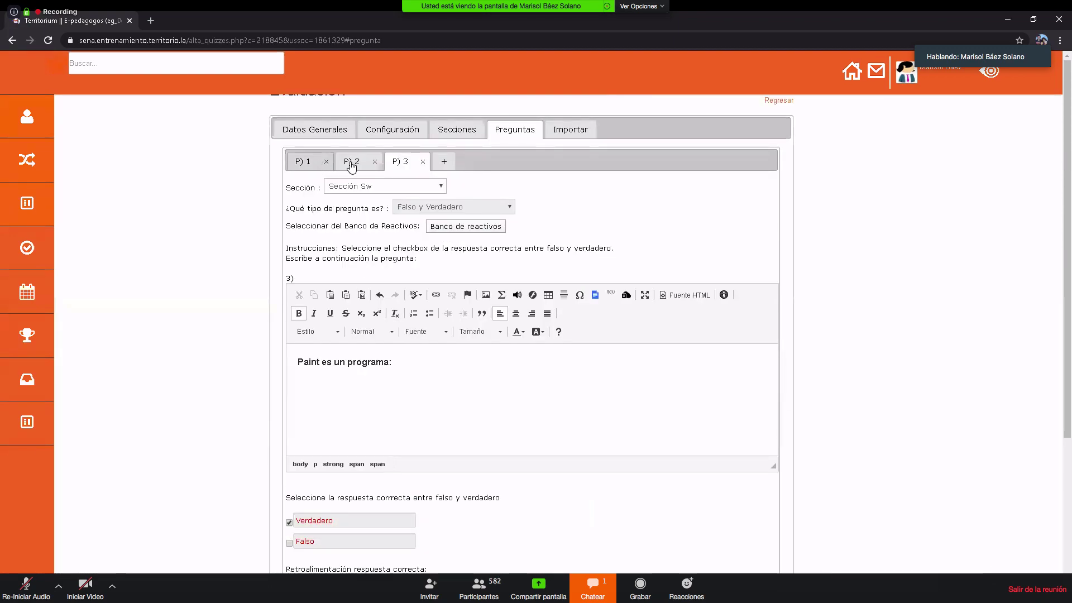
{"action": "left_click", "coordinate": [302, 162]}
{"action": "left_click", "coordinate": [352, 162]}
{"action": "left_click", "coordinate": [400, 162]}
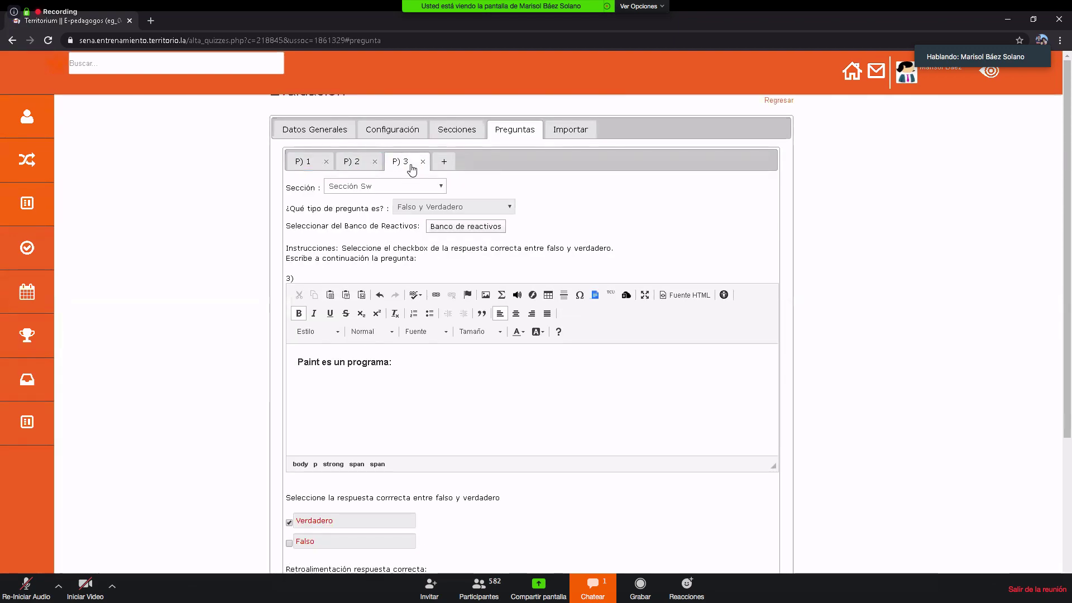
Add question 4, assign it to Sección Hw and set its type to Seleccion multiple unica respuesta.
{"action": "left_click", "coordinate": [448, 162]}
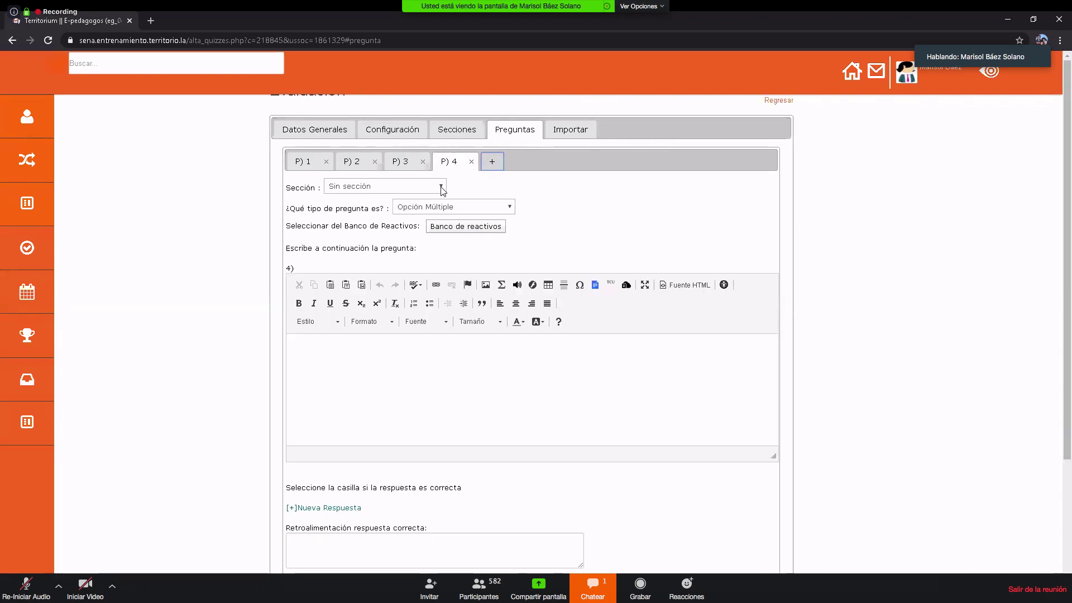
{"action": "left_click", "coordinate": [441, 187]}
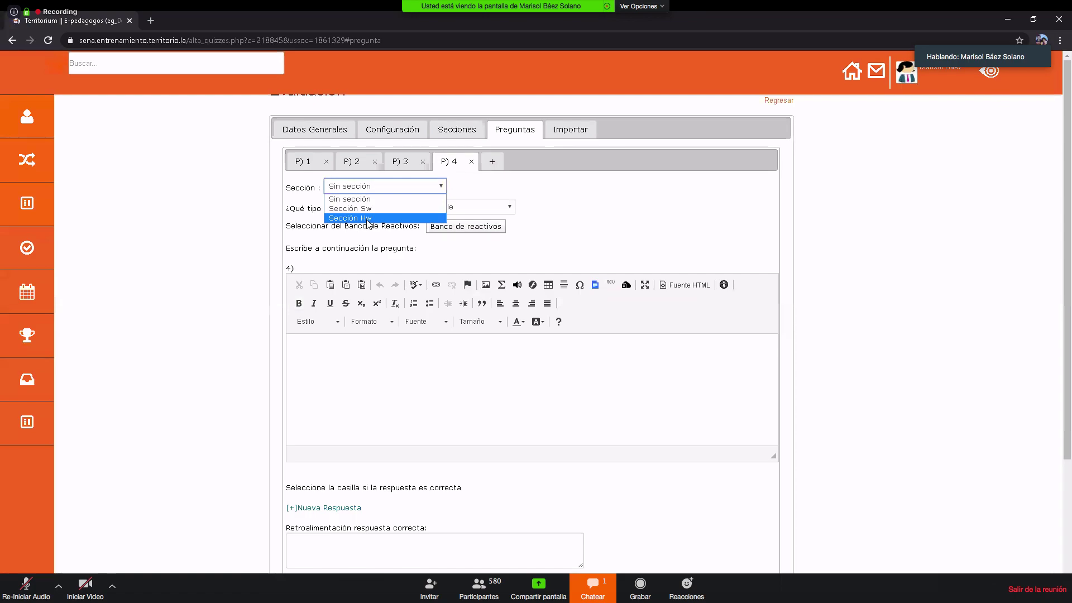
{"action": "left_click", "coordinate": [345, 220]}
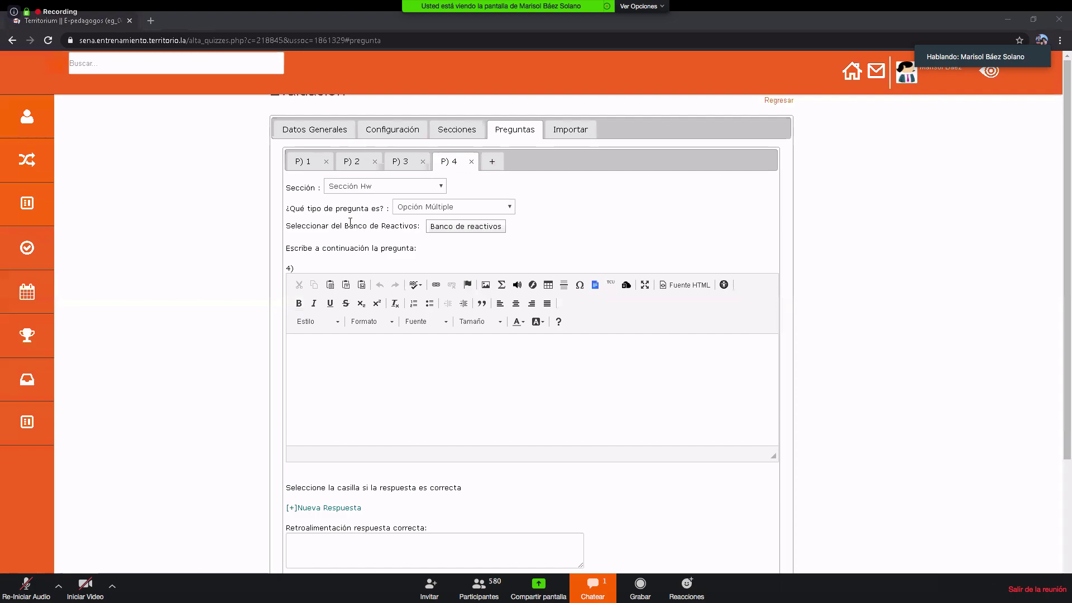
{"action": "left_click", "coordinate": [465, 207]}
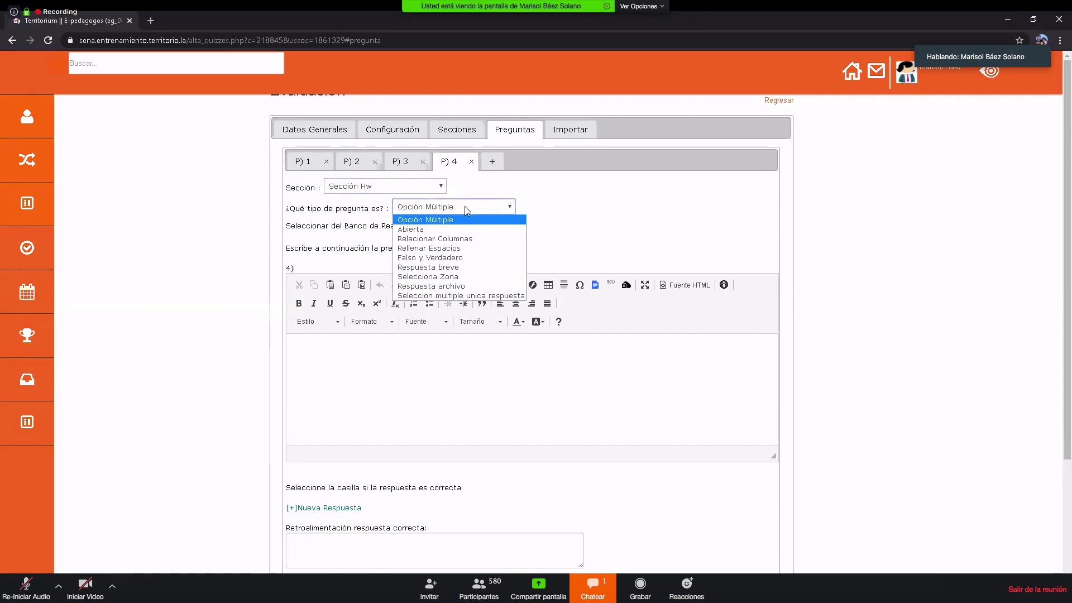
{"action": "left_click", "coordinate": [468, 296]}
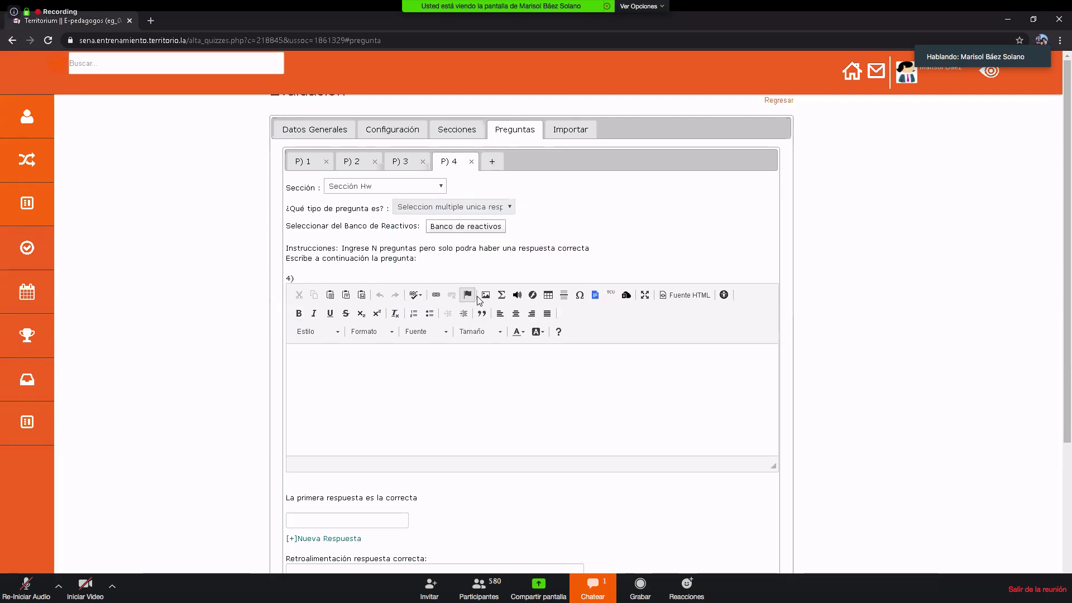
Write "El hardware está formado por:" in bold as the text of question 4.
{"action": "scroll", "coordinate": [423, 296], "scroll_direction": "down", "scroll_amount": 2}
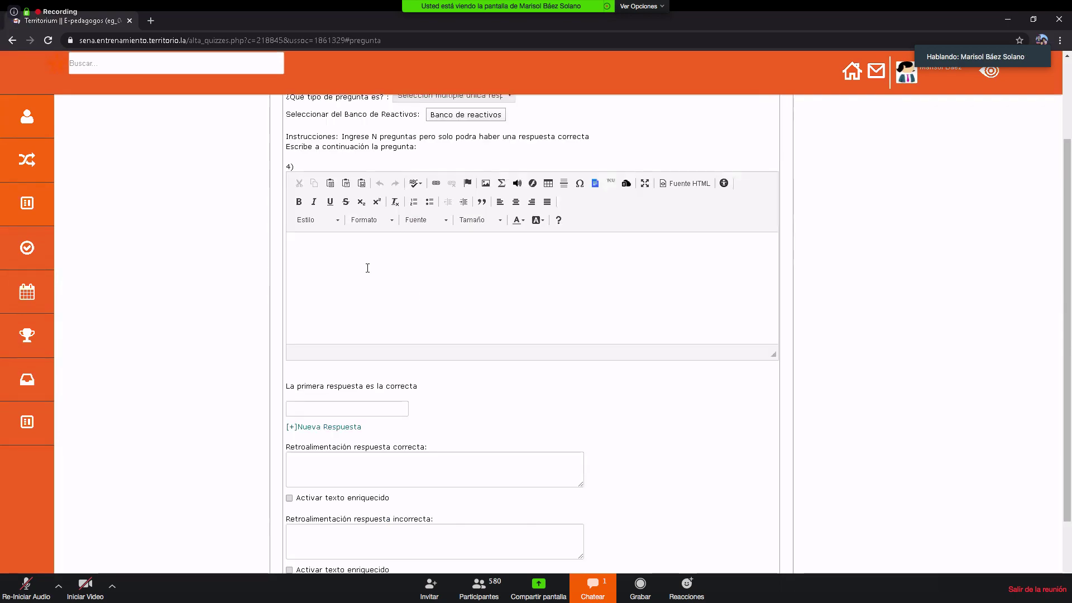
{"action": "left_click", "coordinate": [312, 257]}
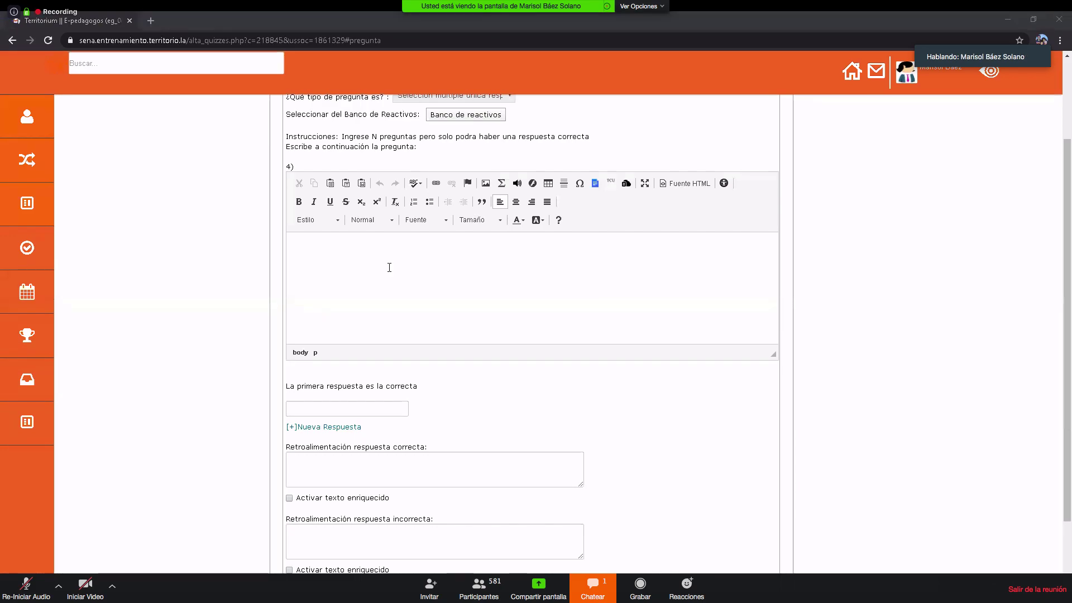
{"action": "type", "text": "El hardware está formado por:"}
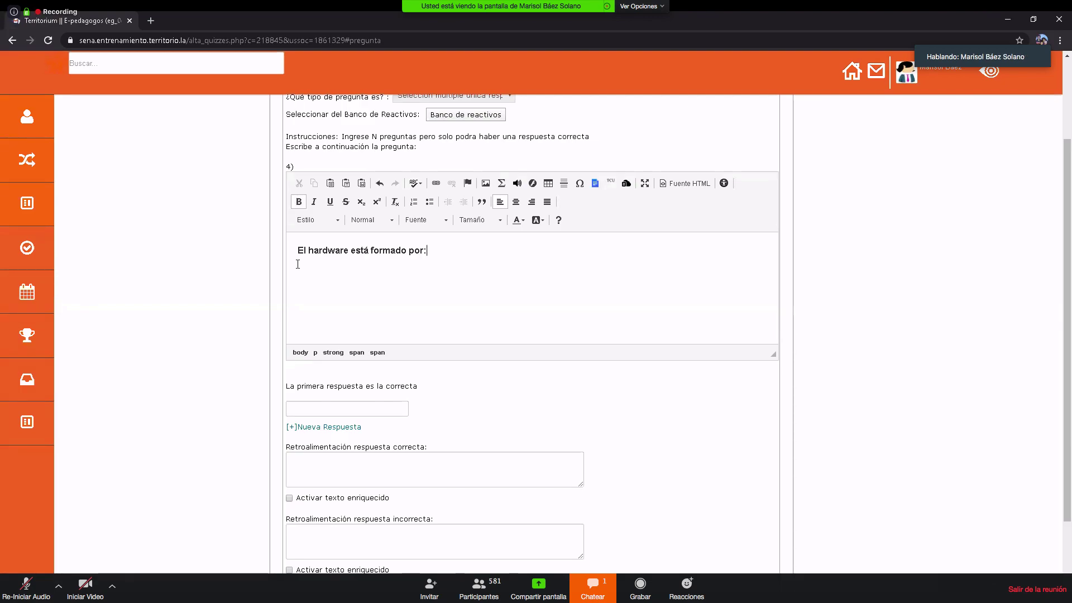
Add two more answer options to question 4, below the first one that is reserved for the correct answer.
{"action": "scroll", "coordinate": [451, 316], "scroll_direction": "down", "scroll_amount": 1}
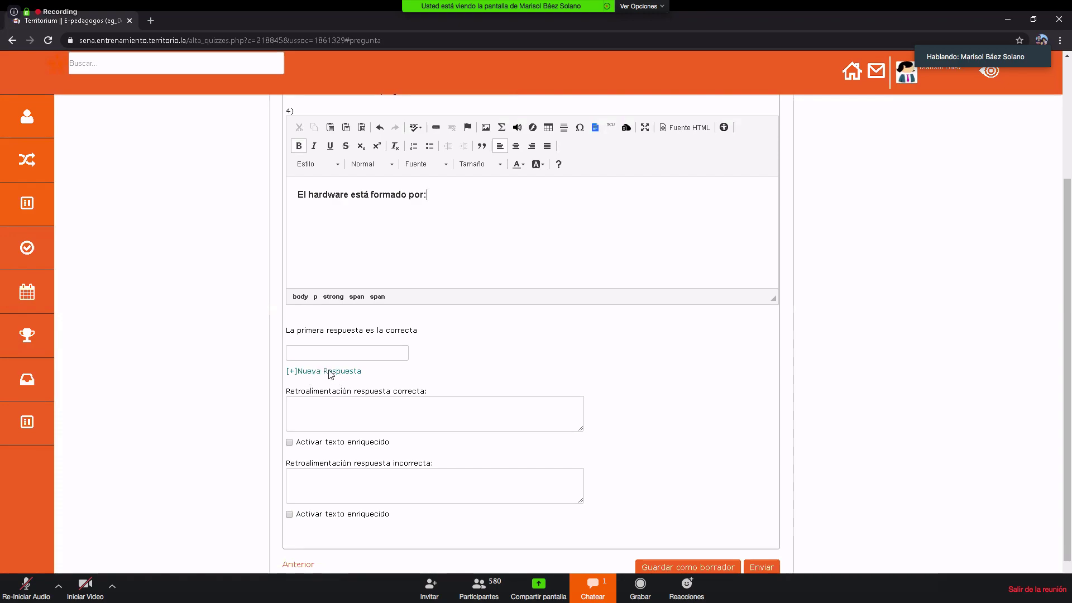
{"action": "double_click", "coordinate": [290, 330]}
{"action": "left_click_drag", "start_coordinate": [321, 331], "coordinate": [422, 332]}
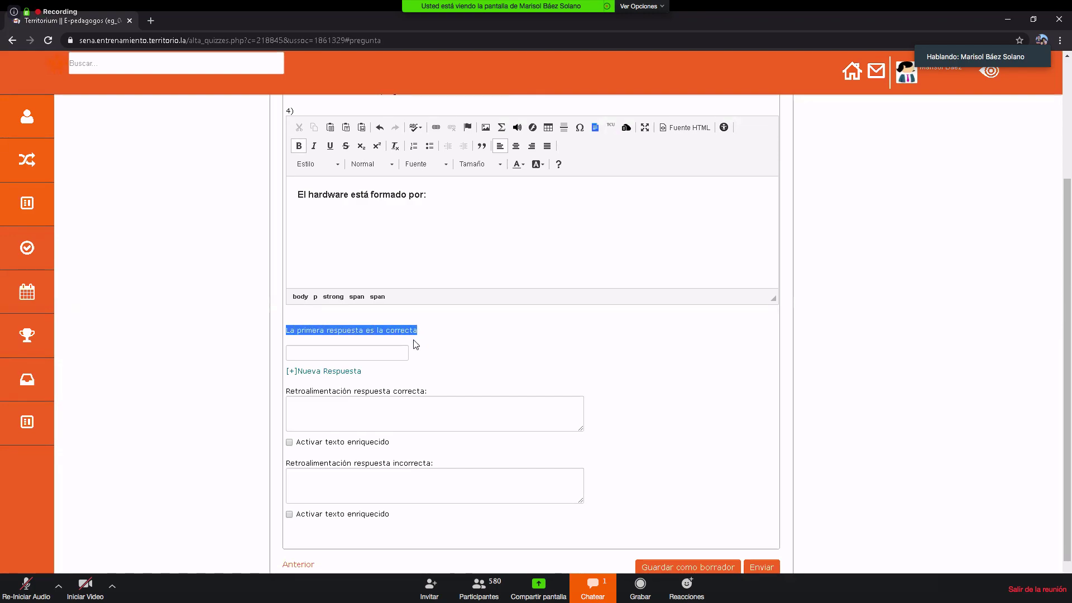
{"action": "left_click", "coordinate": [332, 371]}
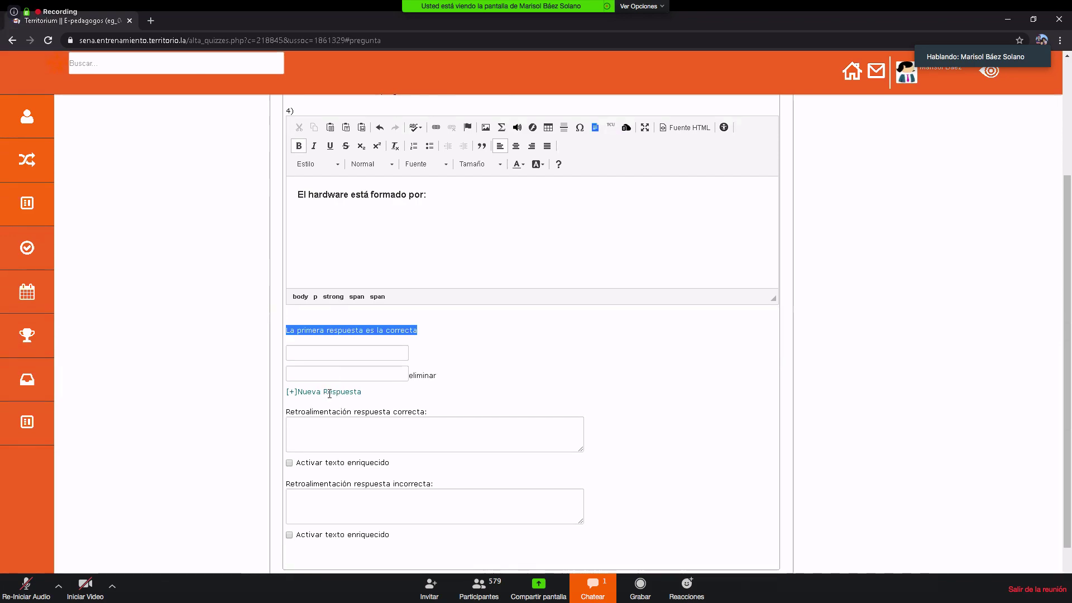
{"action": "left_click", "coordinate": [331, 391]}
Enter "La parte física." as the first, correct answer to question 4.
{"action": "left_click", "coordinate": [343, 352]}
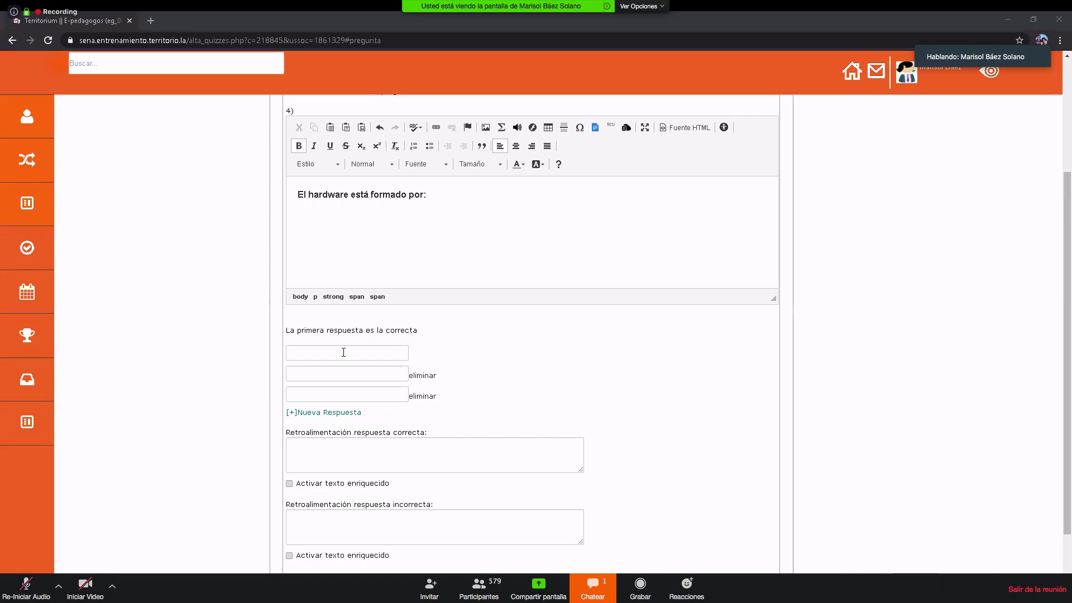
{"action": "left_click", "coordinate": [357, 357]}
{"action": "type", "text": "La parte física."}
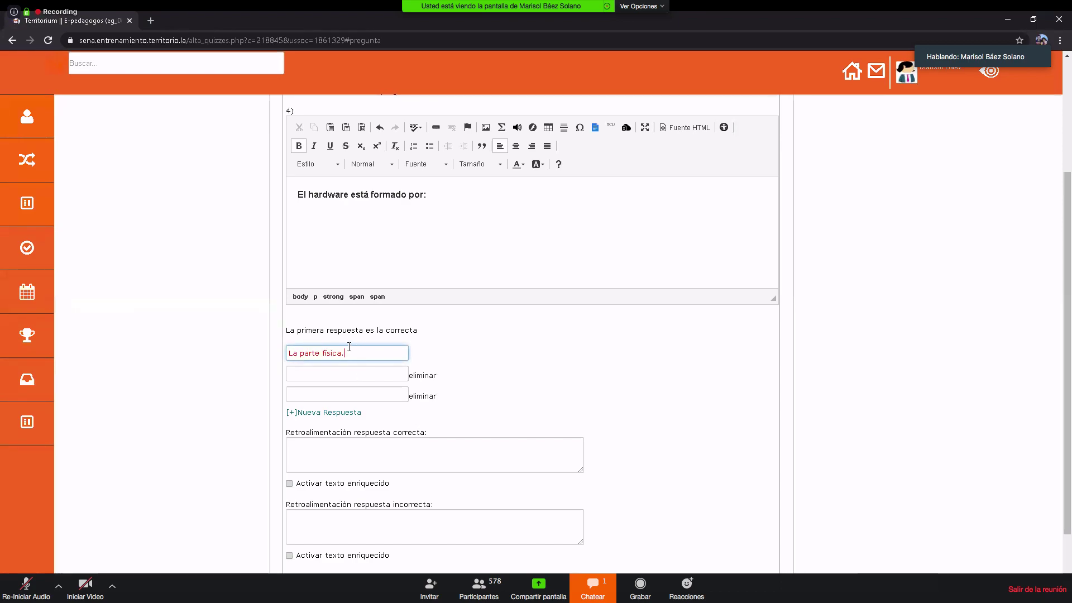
{"action": "scroll", "coordinate": [373, 347], "scroll_direction": "up", "scroll_amount": 3}
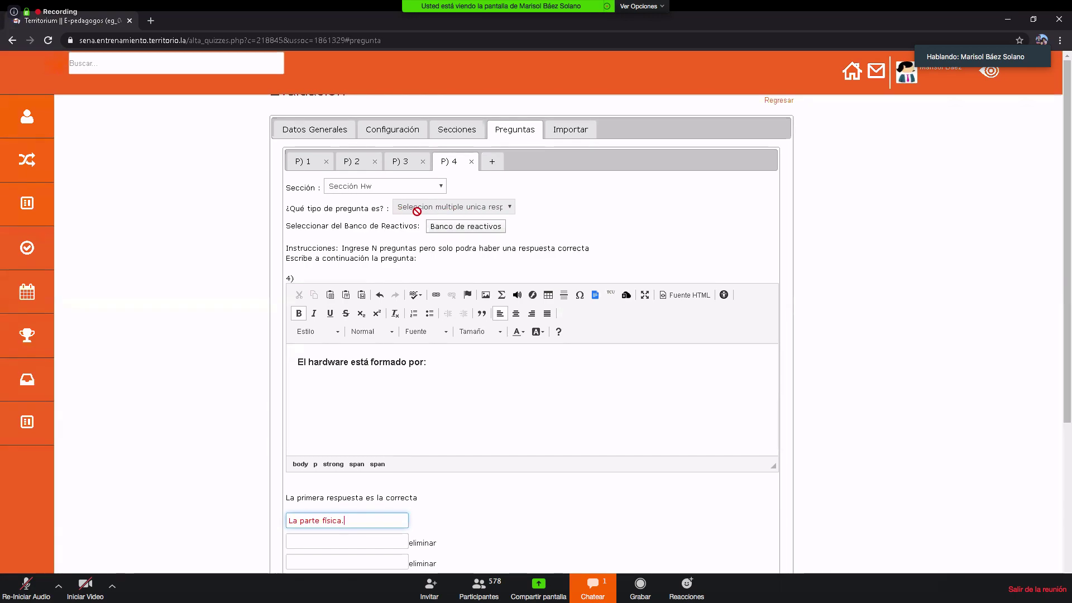
{"action": "scroll", "coordinate": [428, 401], "scroll_direction": "down", "scroll_amount": 3}
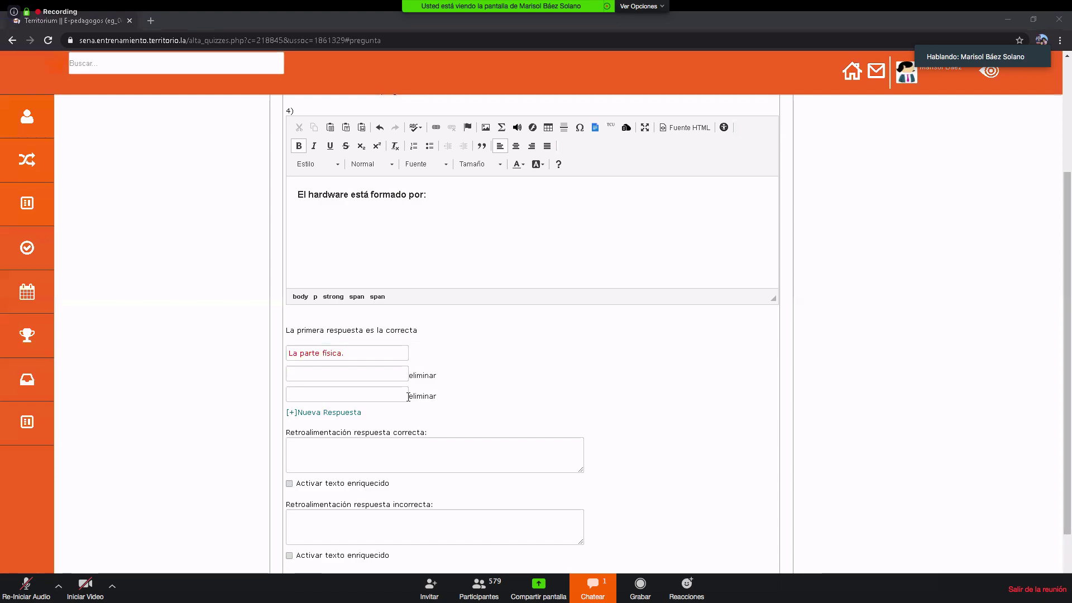
Enter "La parte lógica." and "La parte lógica y física." as the two incorrect answers to question 4.
{"action": "left_click", "coordinate": [346, 374]}
{"action": "type", "text": "La parte lógica."}
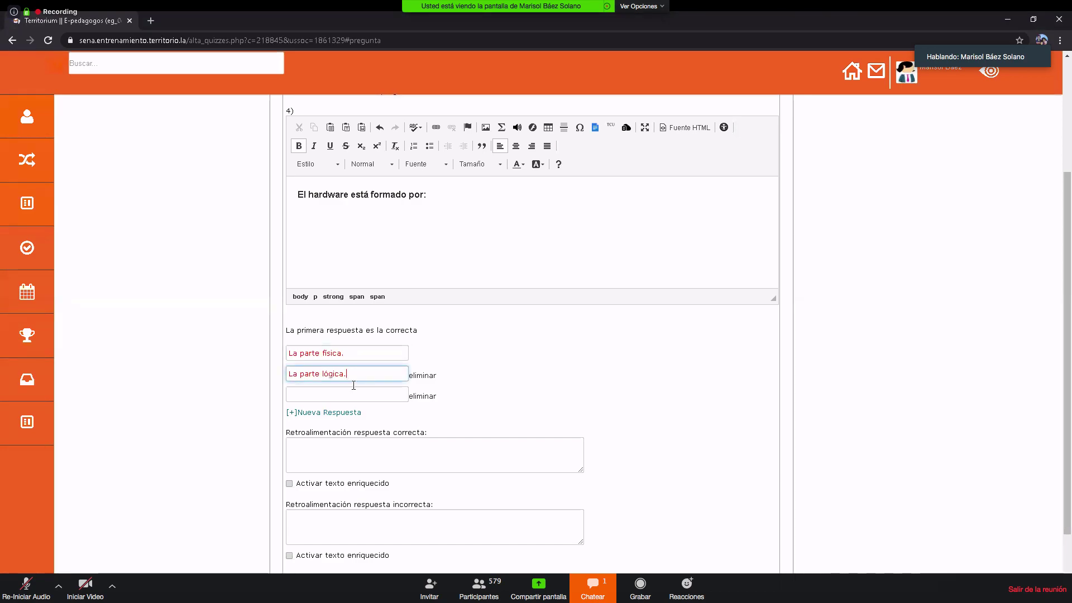
{"action": "left_click", "coordinate": [311, 375]}
{"action": "scroll", "coordinate": [343, 358], "scroll_direction": "down", "scroll_amount": 1}
{"action": "left_click", "coordinate": [343, 336]}
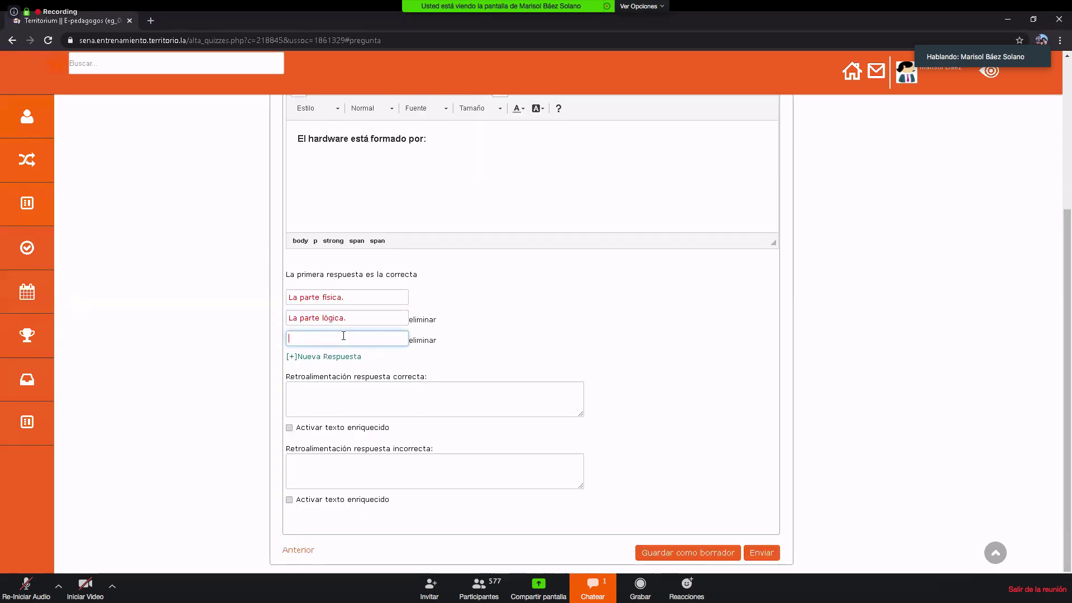
{"action": "type", "text": "La parte lógica y física."}
Enter "Excelente." as the correct-answer feedback and "Respuesta incorrecta." as the incorrect-answer feedback for question 4.
{"action": "left_click", "coordinate": [344, 401]}
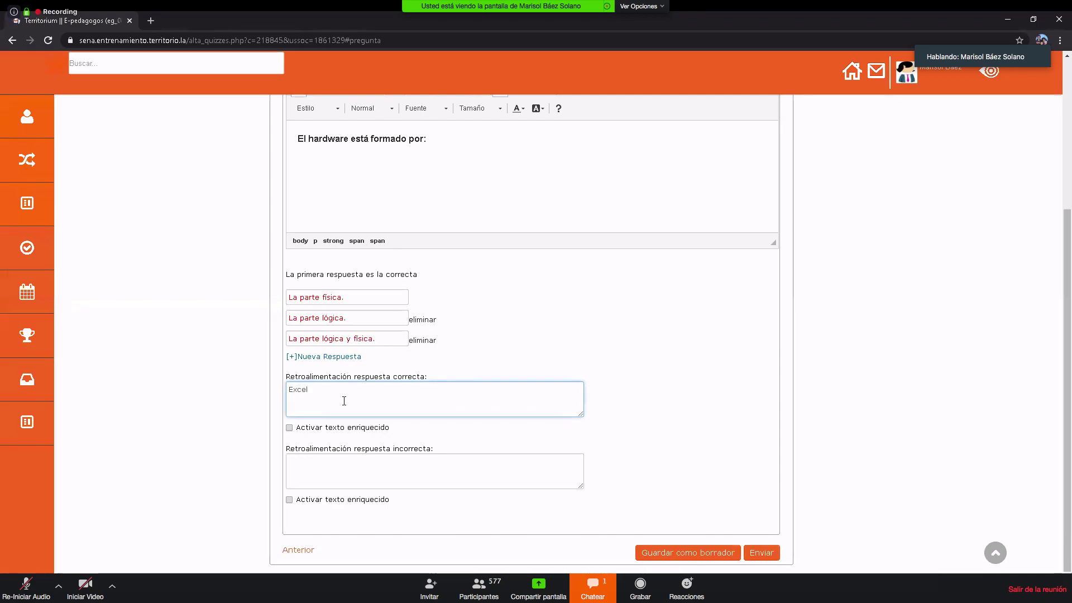
{"action": "type", "text": "Excelente."}
{"action": "left_click", "coordinate": [369, 462]}
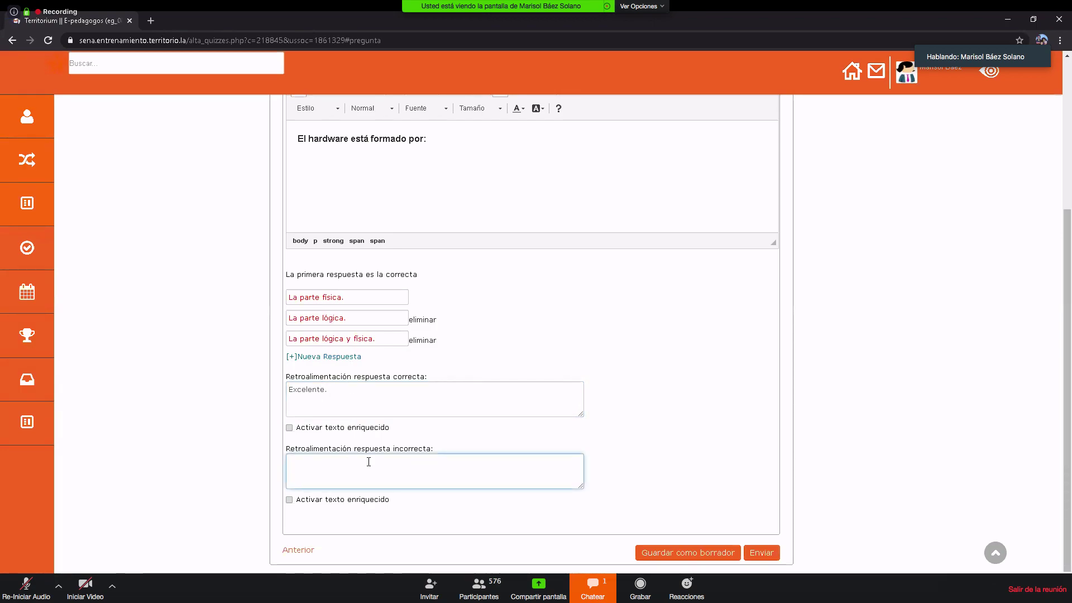
{"action": "type", "text": "respuesta"}
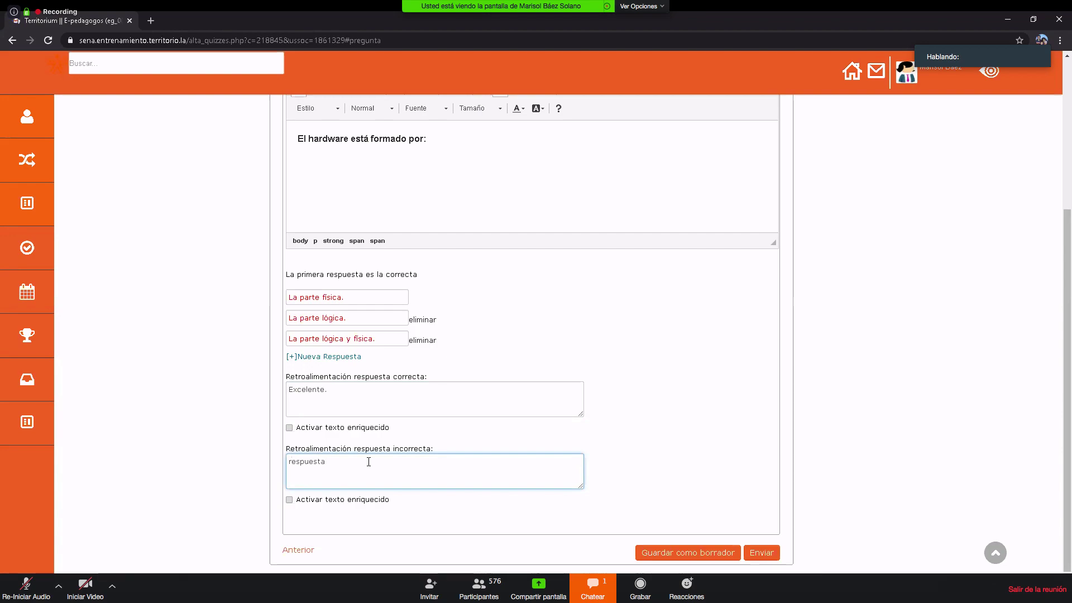
{"action": "key", "text": "ctrl+a"}
{"action": "key", "text": "BackSpace"}
{"action": "type", "text": "Respuesta incorre"}
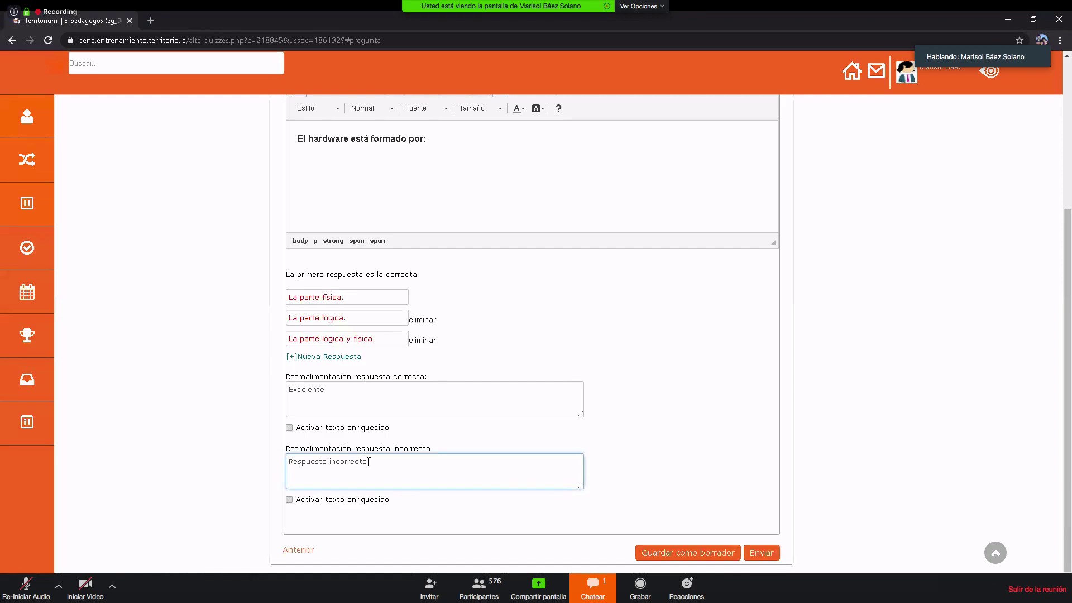
{"action": "type", "text": "cta."}
Add question 5, assign it to Sección Hw and set its type to Selecciona Zona.
{"action": "scroll", "coordinate": [611, 467], "scroll_direction": "up", "scroll_amount": 4}
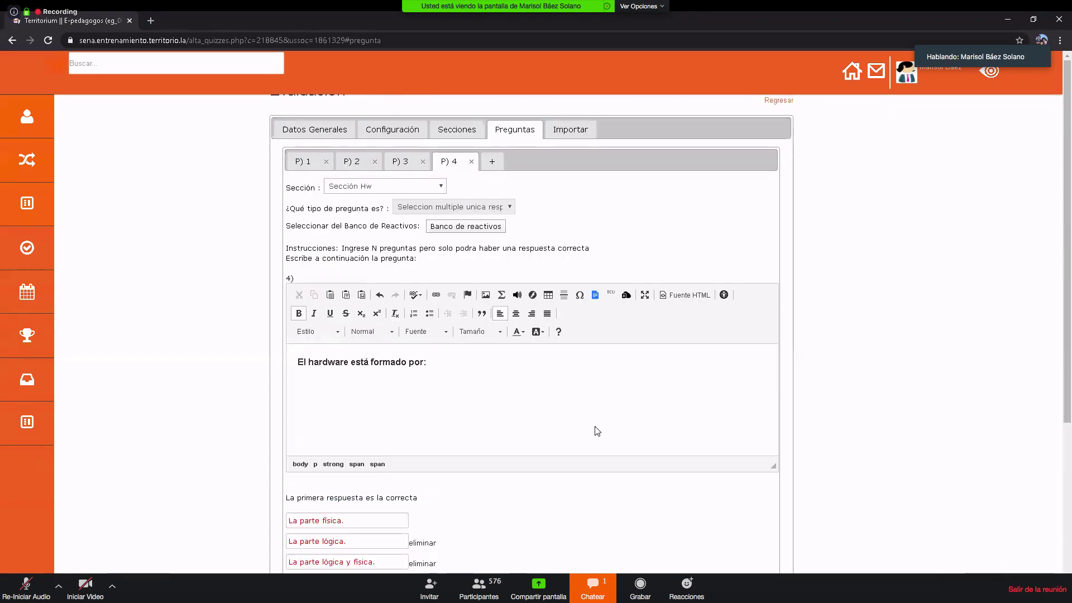
{"action": "left_click", "coordinate": [496, 167]}
{"action": "left_click", "coordinate": [357, 186]}
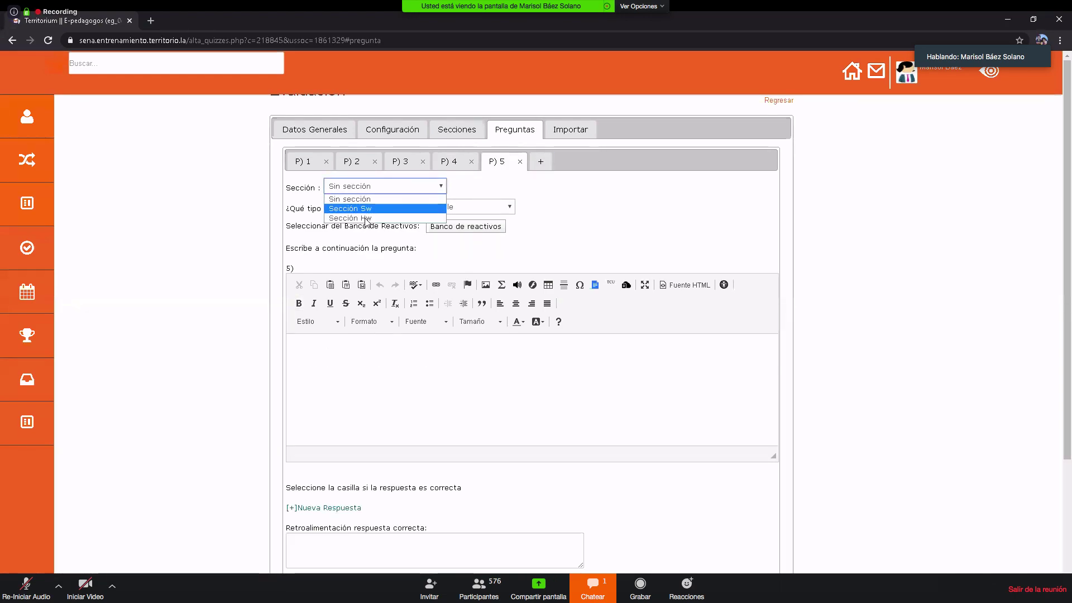
{"action": "left_click", "coordinate": [354, 226]}
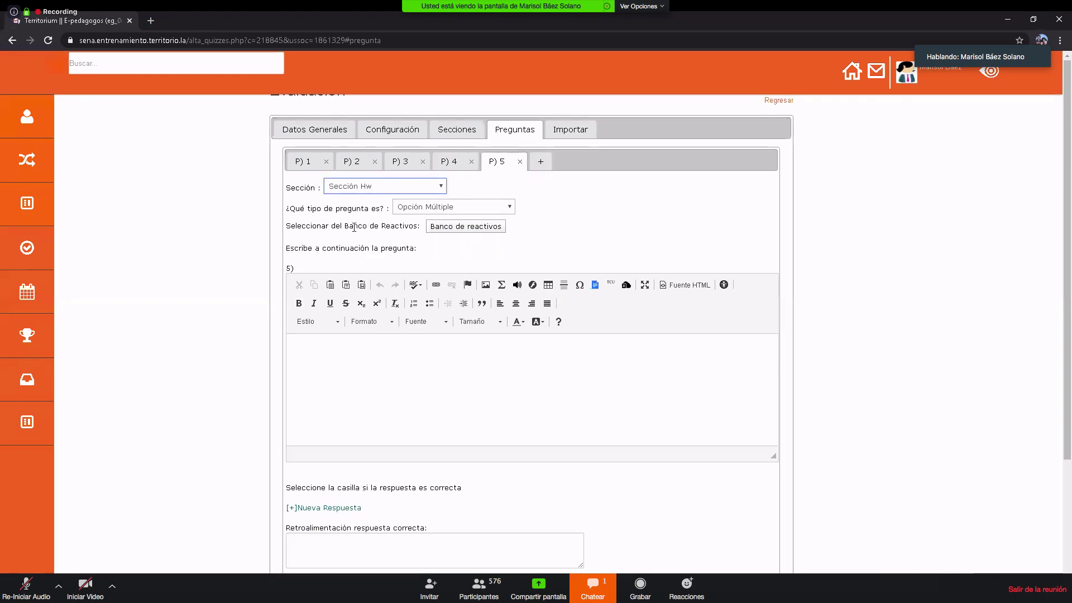
{"action": "left_click", "coordinate": [447, 208]}
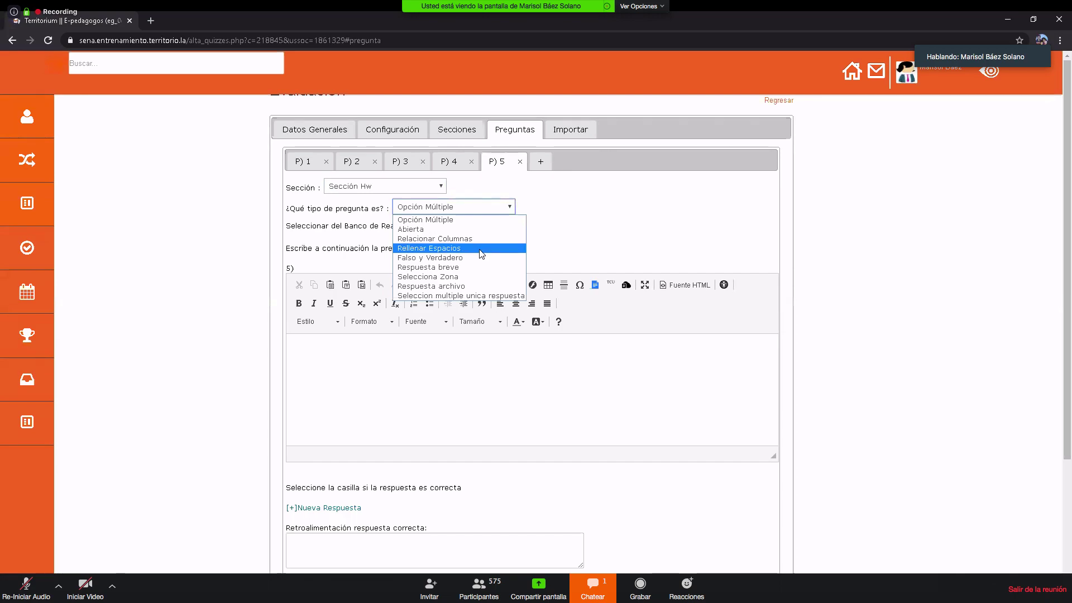
{"action": "left_click", "coordinate": [465, 278]}
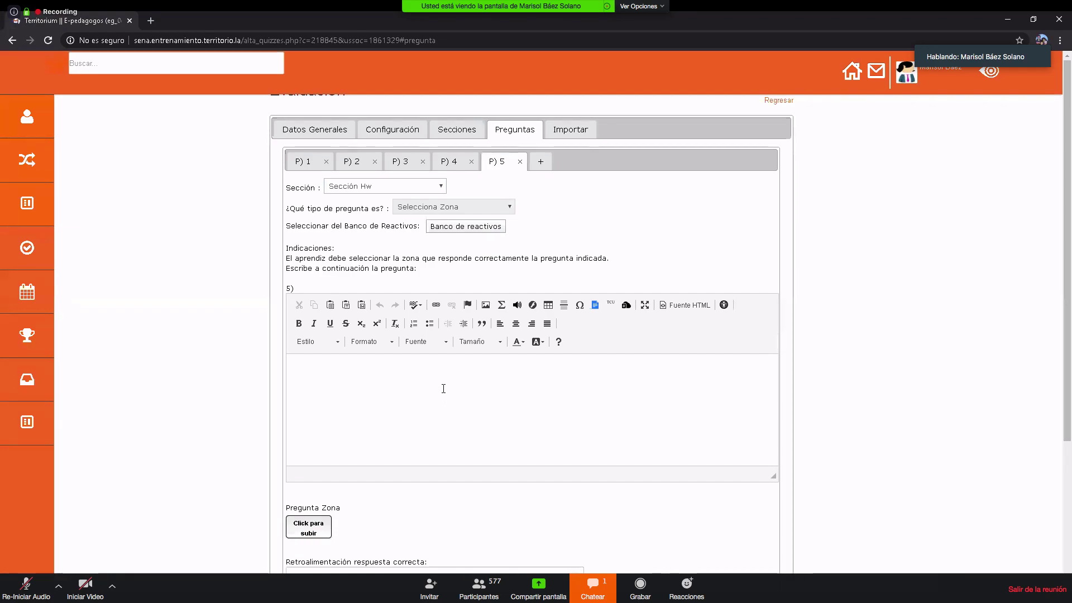
Enter "De la siguiente imágen seleccione la que hace referencia al HW." as the text of question 5.
{"action": "left_click", "coordinate": [435, 370]}
{"action": "type", "text": "De la "}
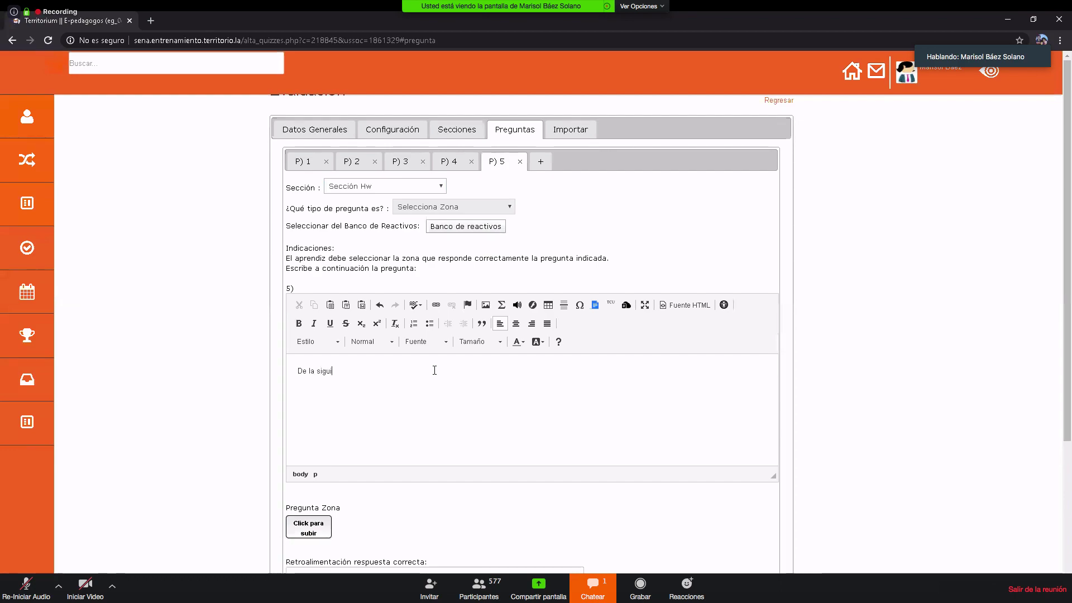
{"action": "type", "text": "siguiente imag"}
{"action": "key", "text": "BackSpace"}
{"action": "key", "text": "BackSpace"}
{"action": "key", "text": "BackSpace"}
{"action": "key", "text": "BackSpace"}
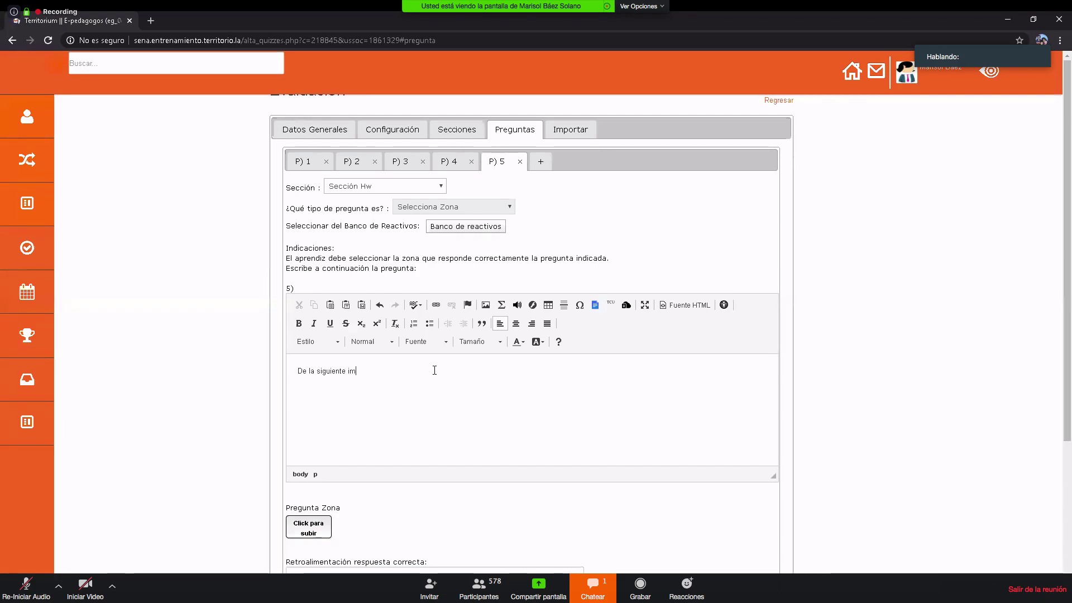
{"action": "type", "text": "ágen"}
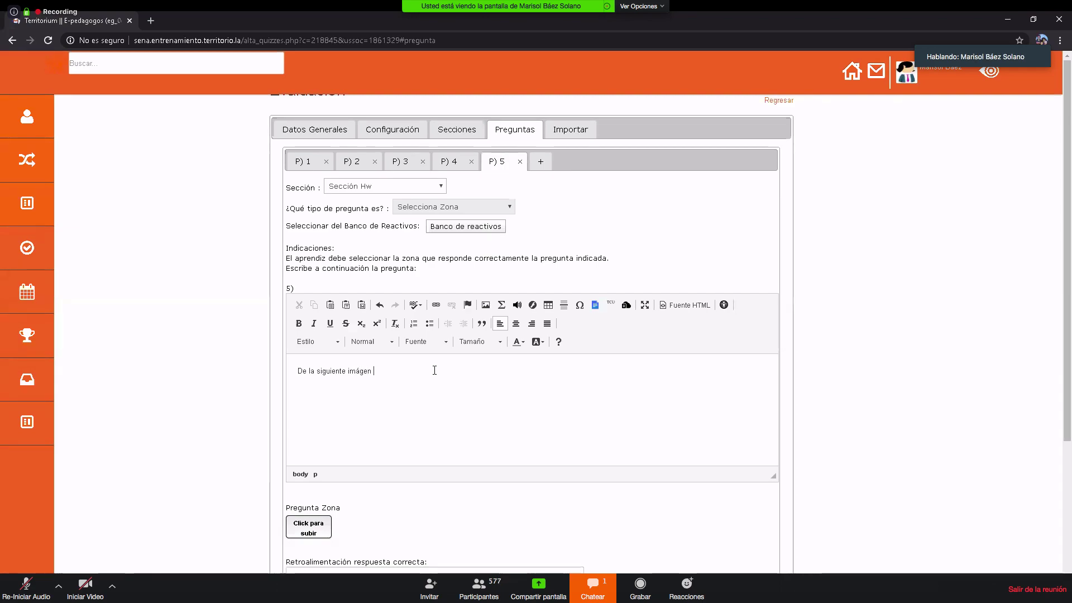
{"action": "type", "text": " haga"}
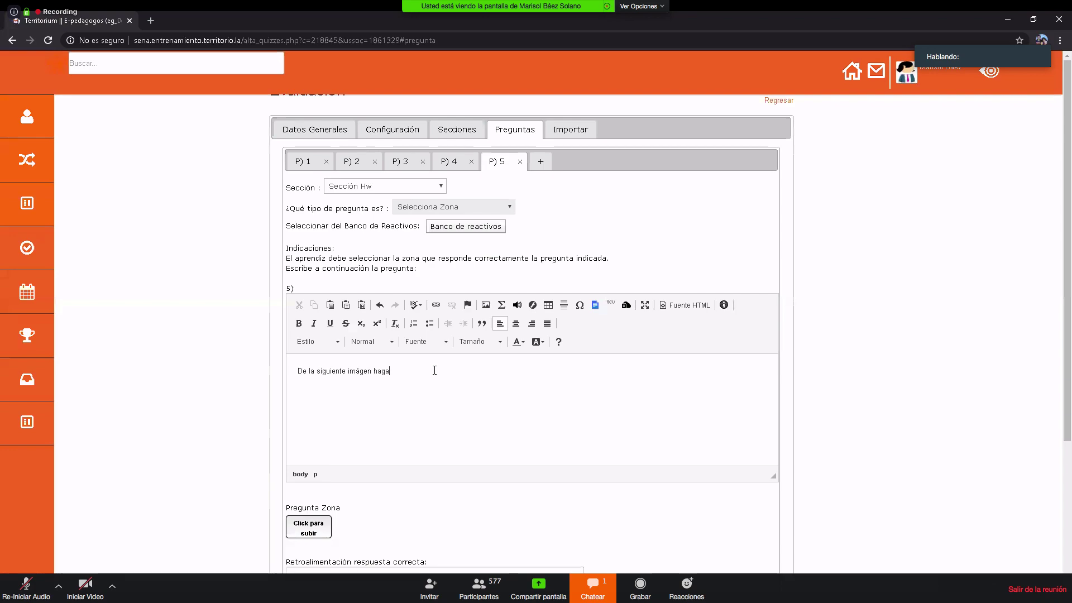
{"action": "key", "text": "BackSpace"}
{"action": "key", "text": "BackSpace"}
{"action": "key", "text": "BackSpace"}
{"action": "key", "text": "BackSpace"}
{"action": "type", "text": "s"}
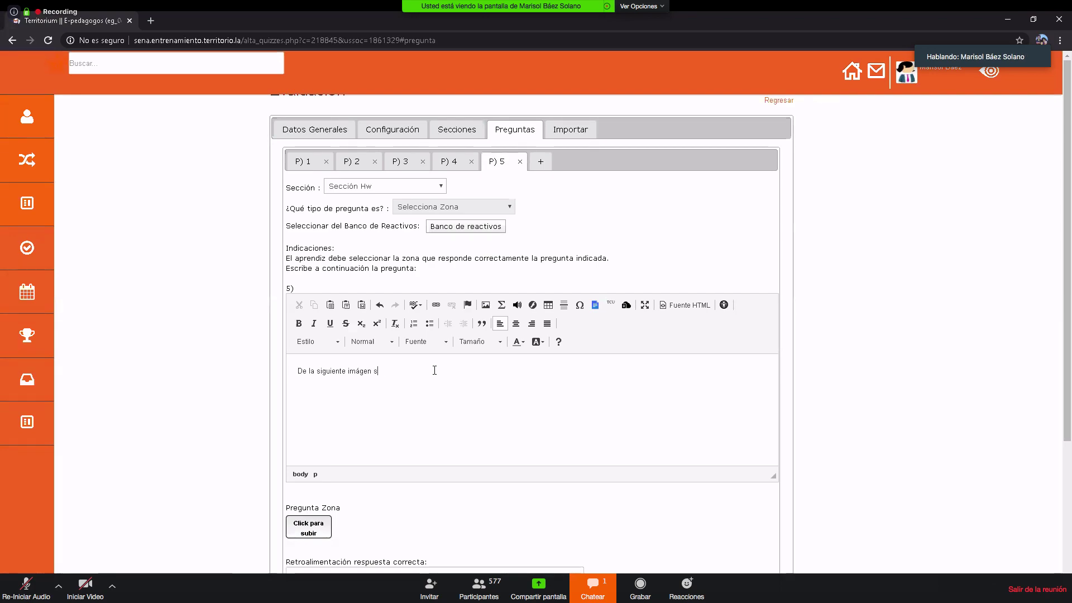
{"action": "type", "text": "eleccione la que lace referenci"}
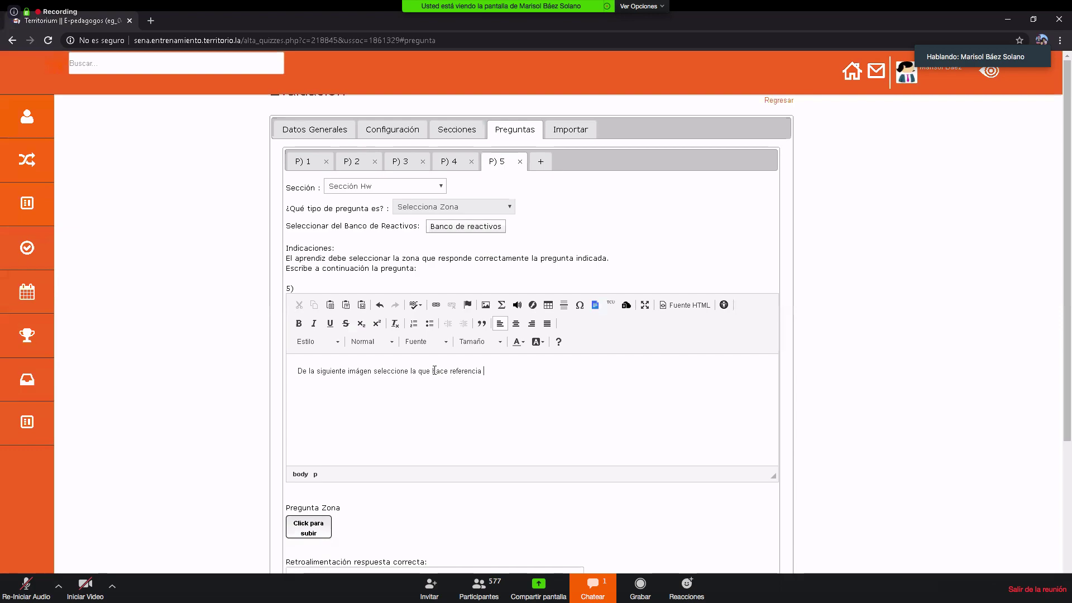
{"action": "type", "text": "al HW."}
Upload the image HwSw.jpg from the EjemploDeEvaluación folder as the zone image for question 5.
{"action": "scroll", "coordinate": [350, 421], "scroll_direction": "down", "scroll_amount": 4}
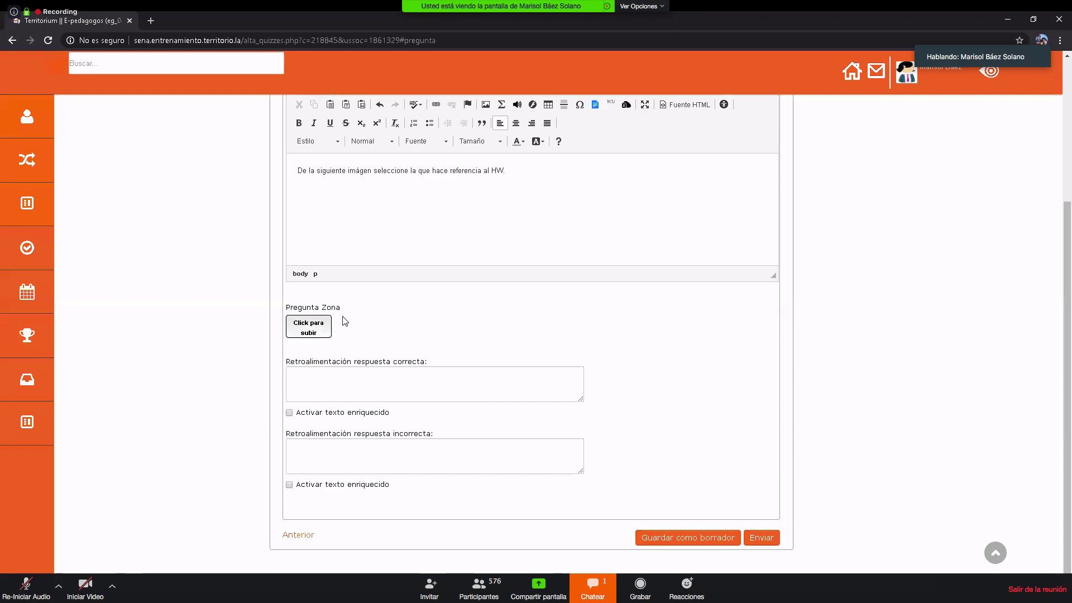
{"action": "left_click", "coordinate": [310, 328]}
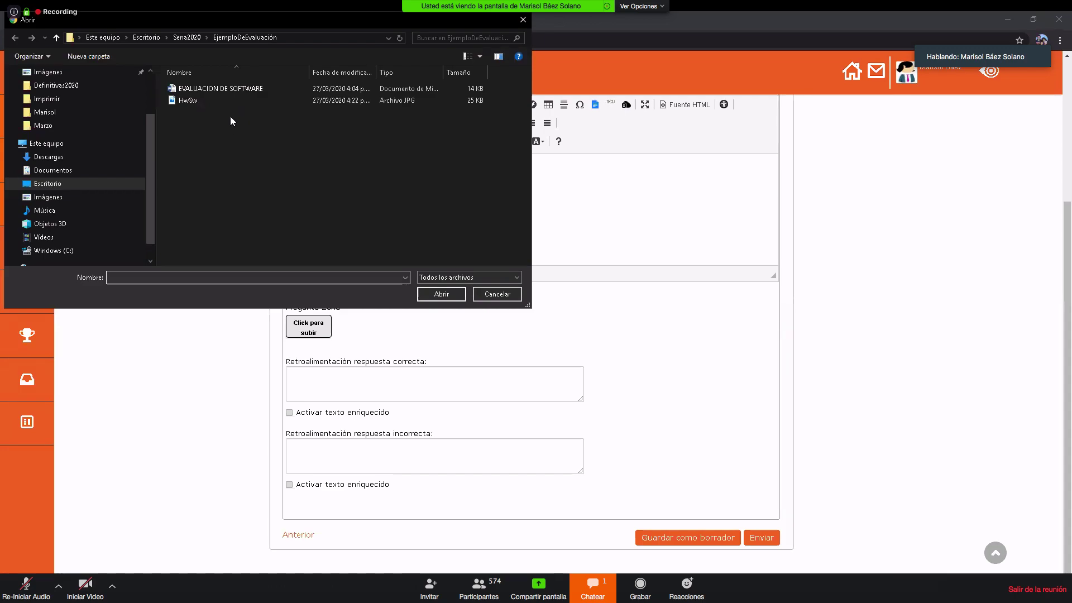
{"action": "left_click", "coordinate": [190, 102]}
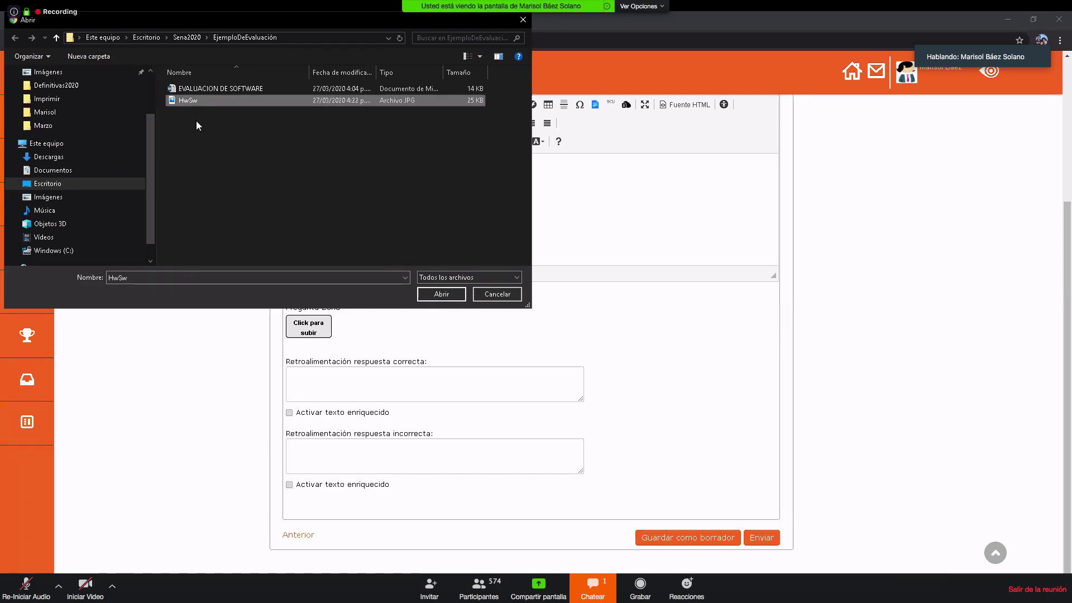
{"action": "left_click", "coordinate": [196, 90]}
{"action": "left_click", "coordinate": [189, 101]}
{"action": "left_click", "coordinate": [441, 294]}
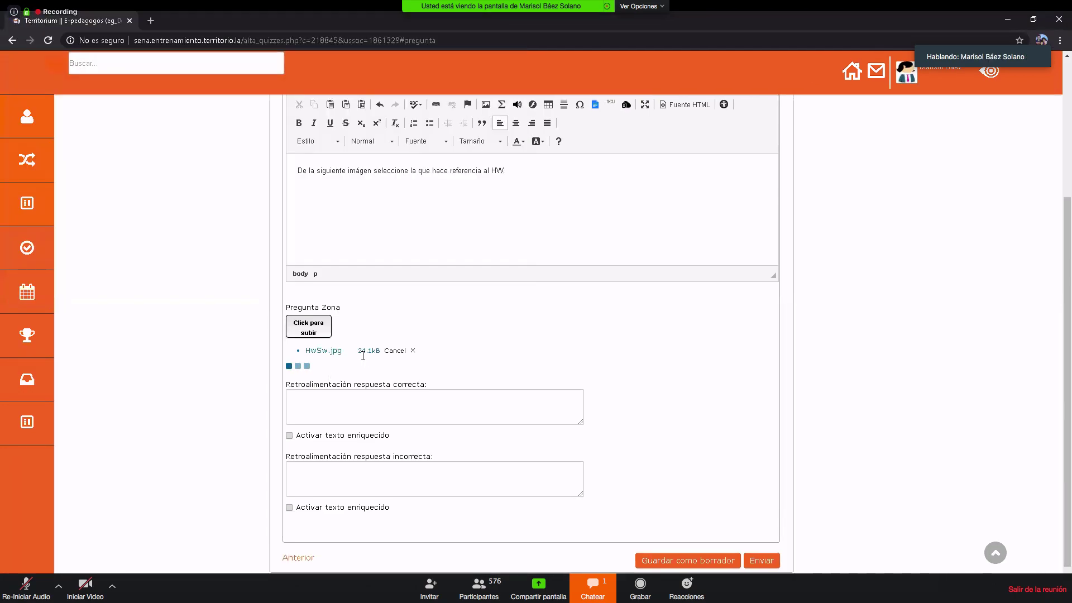
Fit the correct-answer zone over the full speaker photo in the image's lower half and check it against the question's wording.
{"action": "scroll", "coordinate": [664, 378], "scroll_direction": "down", "scroll_amount": 3}
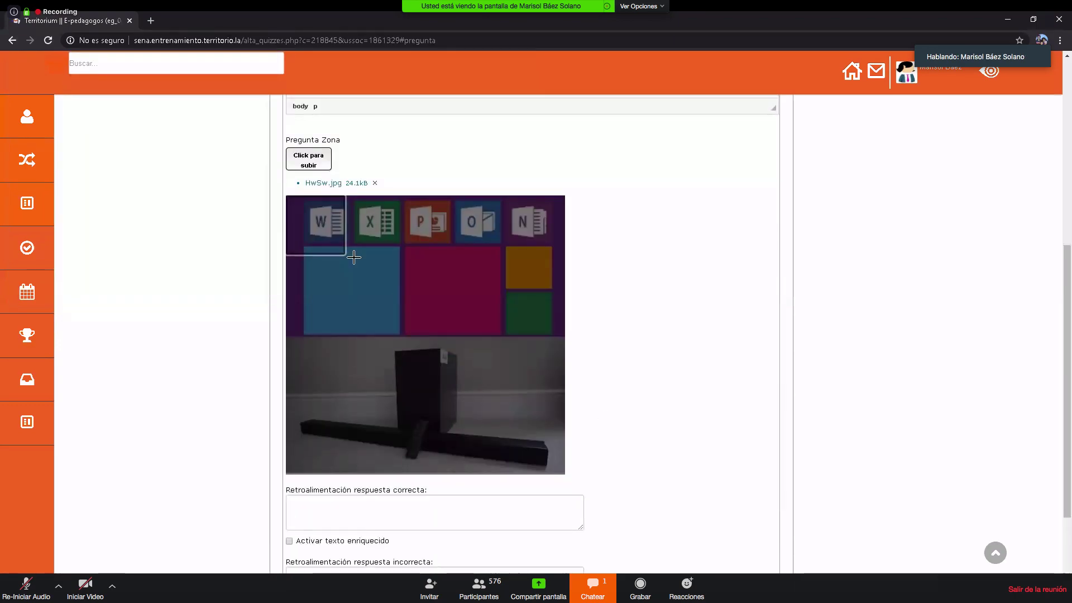
{"action": "left_click", "coordinate": [308, 212]}
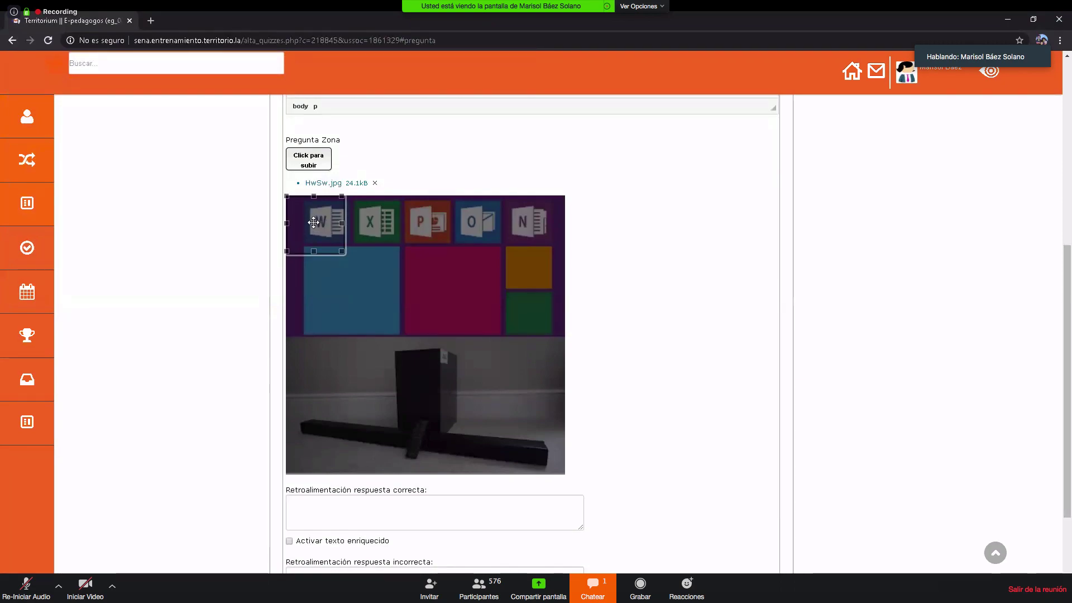
{"action": "left_click_drag", "start_coordinate": [314, 222], "coordinate": [560, 470]}
{"action": "left_click_drag", "start_coordinate": [320, 347], "coordinate": [286, 339]}
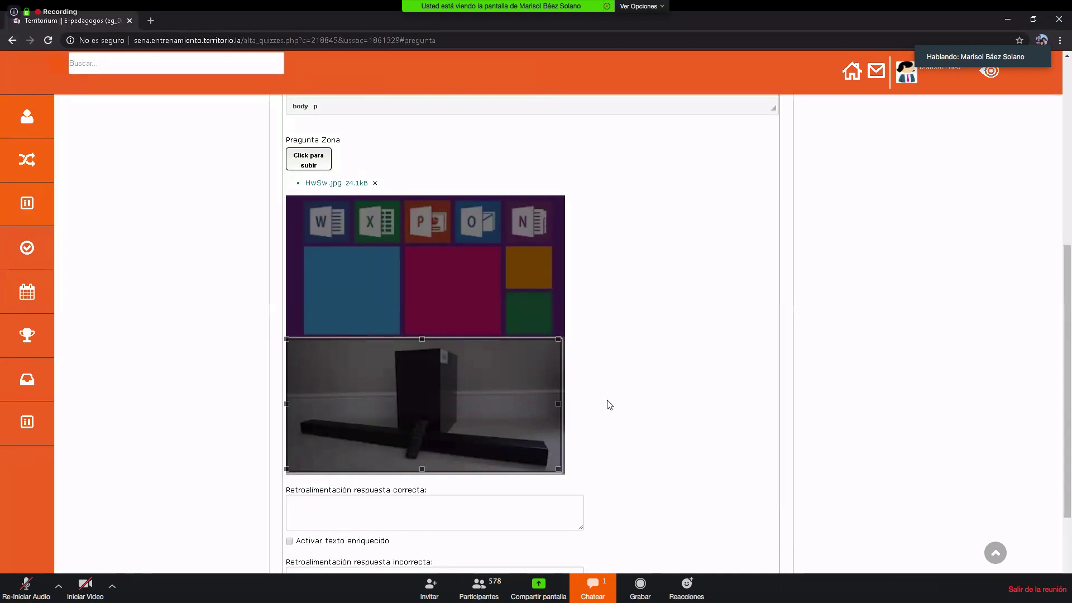
{"action": "scroll", "coordinate": [569, 321], "scroll_direction": "up", "scroll_amount": 5}
{"action": "scroll", "coordinate": [569, 321], "scroll_direction": "up", "scroll_amount": 2}
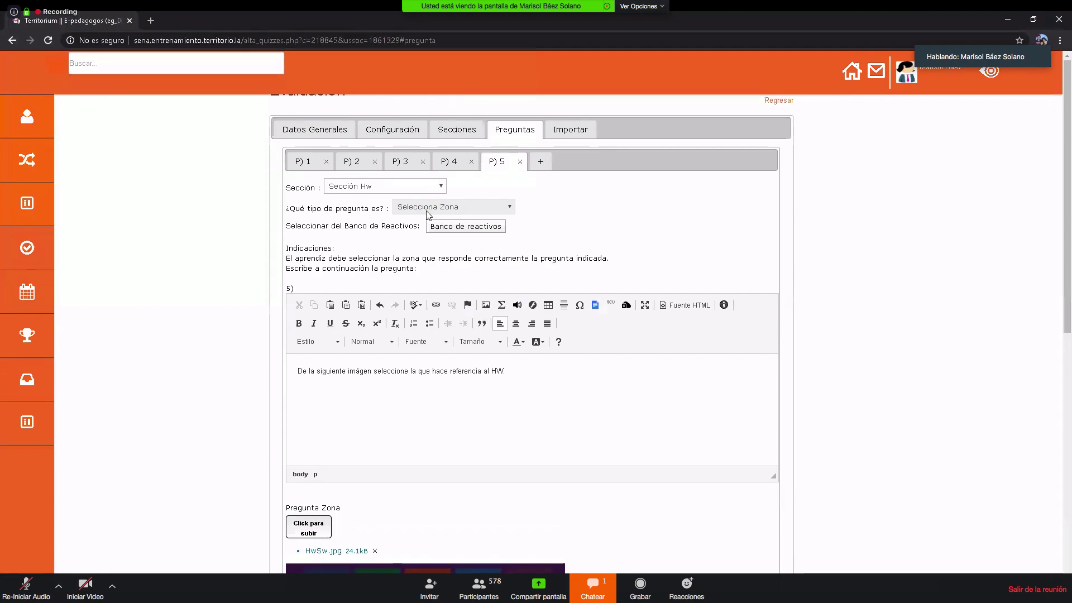
{"action": "scroll", "coordinate": [484, 385], "scroll_direction": "down", "scroll_amount": 2}
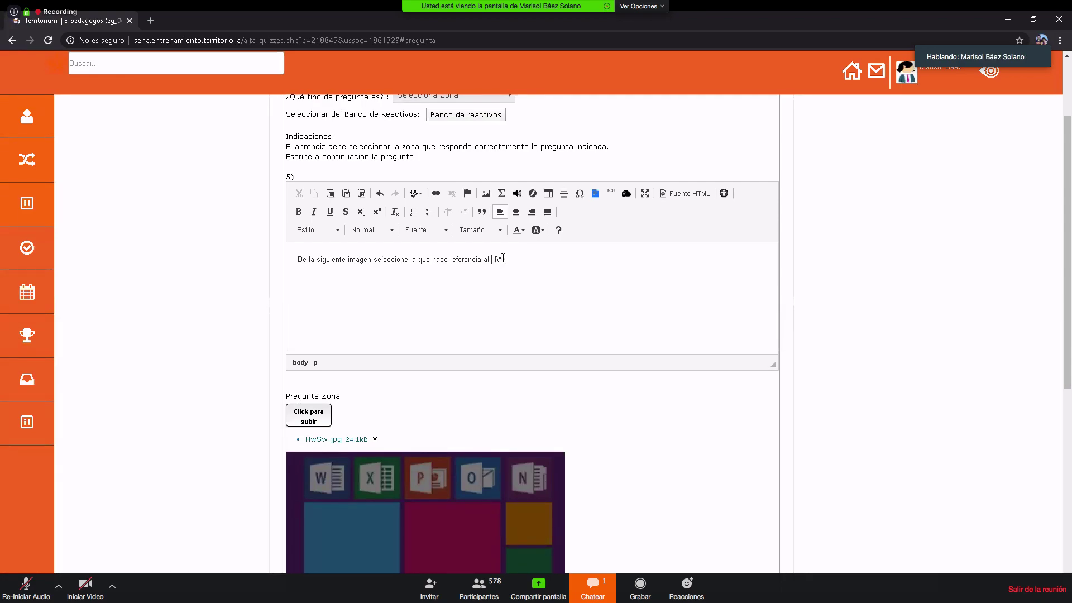
{"action": "key", "text": "shift+End"}
{"action": "scroll", "coordinate": [522, 366], "scroll_direction": "down", "scroll_amount": 4}
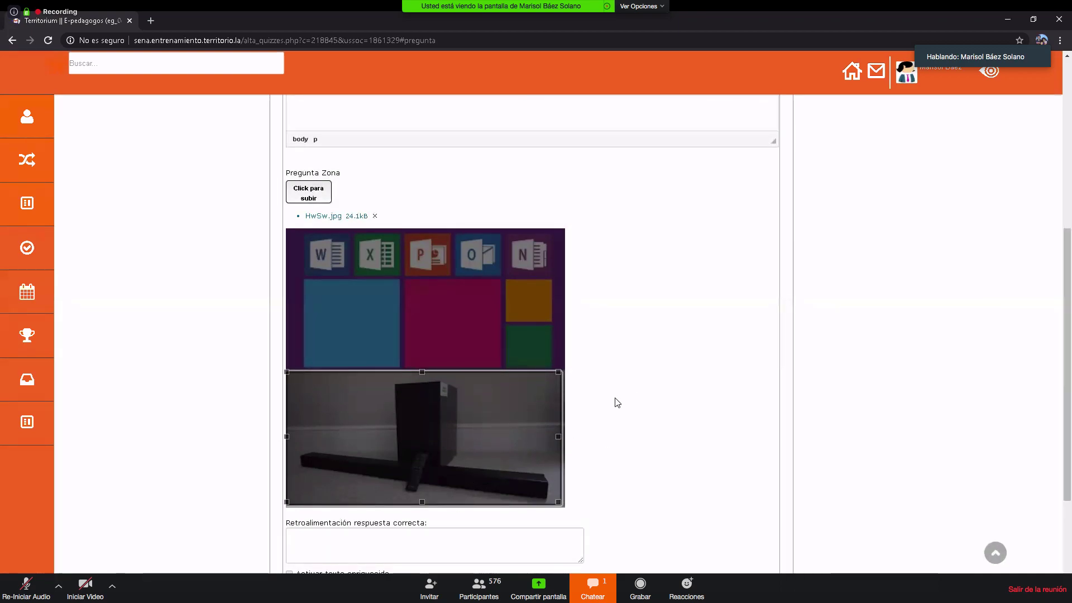
Enter "Felicitaciones." as the correct-answer feedback and "Respuesta incorrecta" as the incorrect-answer feedback for question 5.
{"action": "scroll", "coordinate": [397, 456], "scroll_direction": "down", "scroll_amount": 2}
{"action": "left_click", "coordinate": [379, 445]}
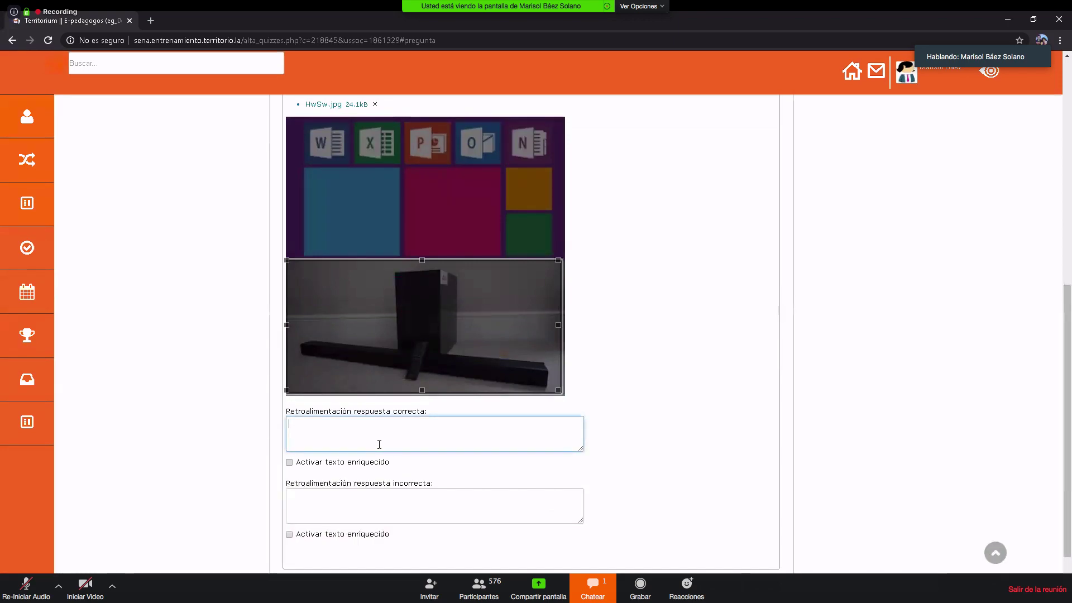
{"action": "type", "text": "ex"}
{"action": "key", "text": "BackSpace"}
{"action": "key", "text": "BackSpace"}
{"action": "type", "text": "Fe"}
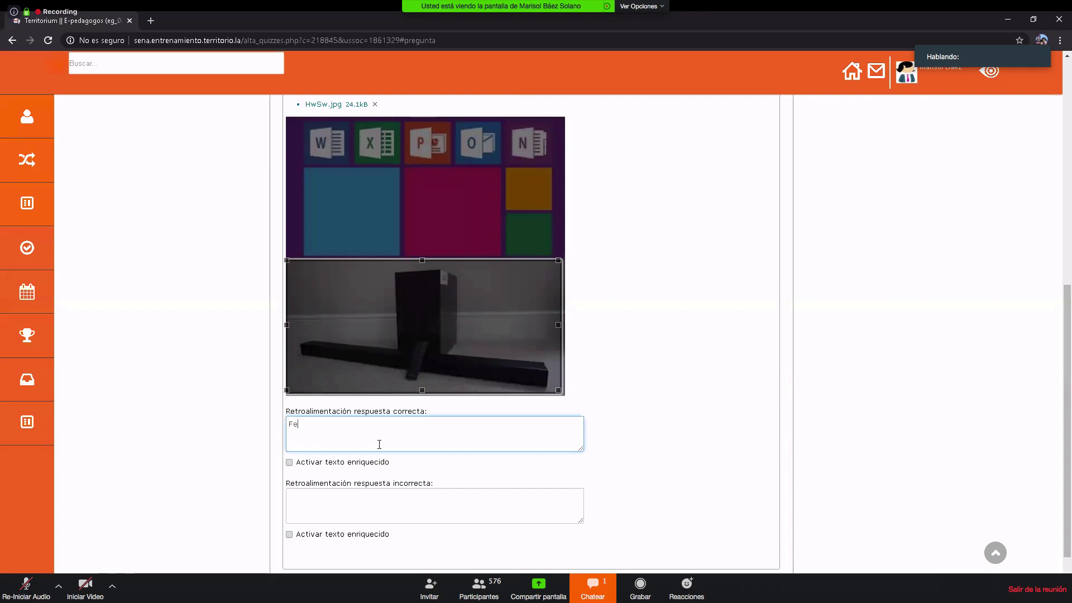
{"action": "type", "text": "licitaciones."}
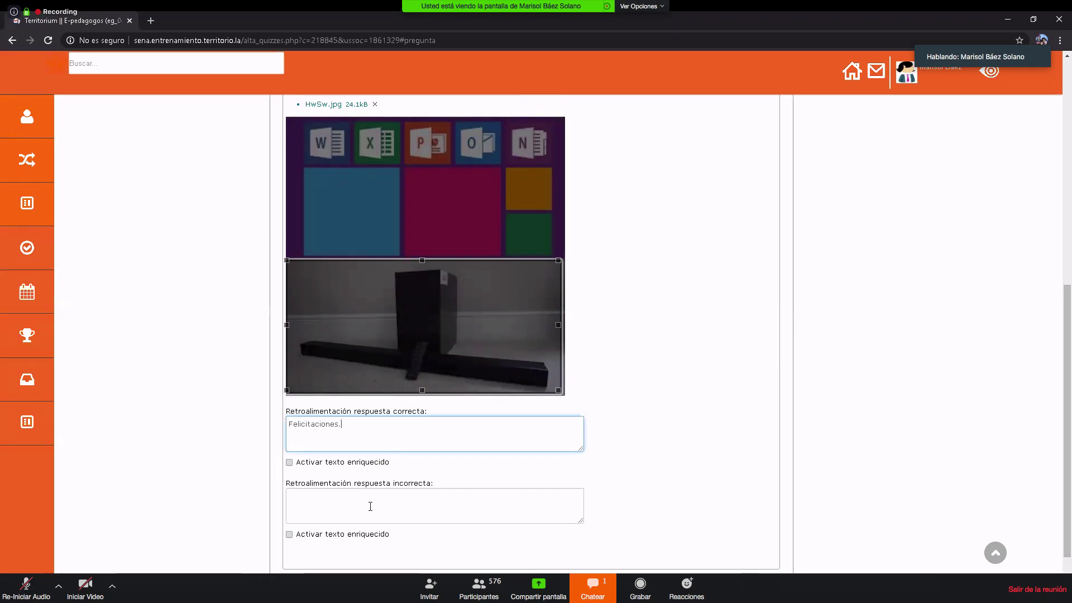
{"action": "left_click", "coordinate": [369, 506]}
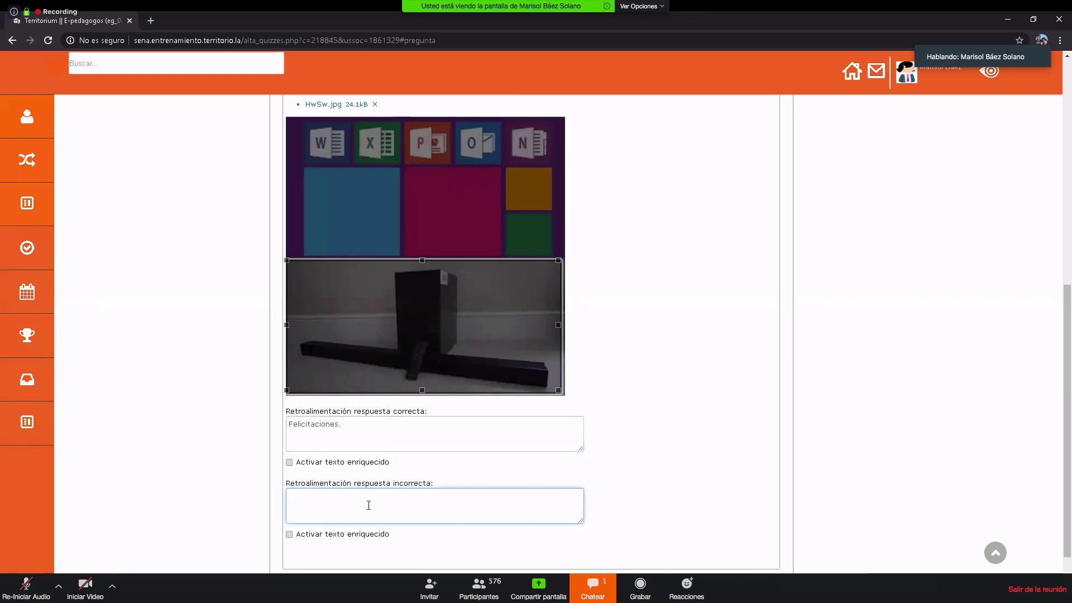
{"action": "type", "text": "Respuesta incorr"}
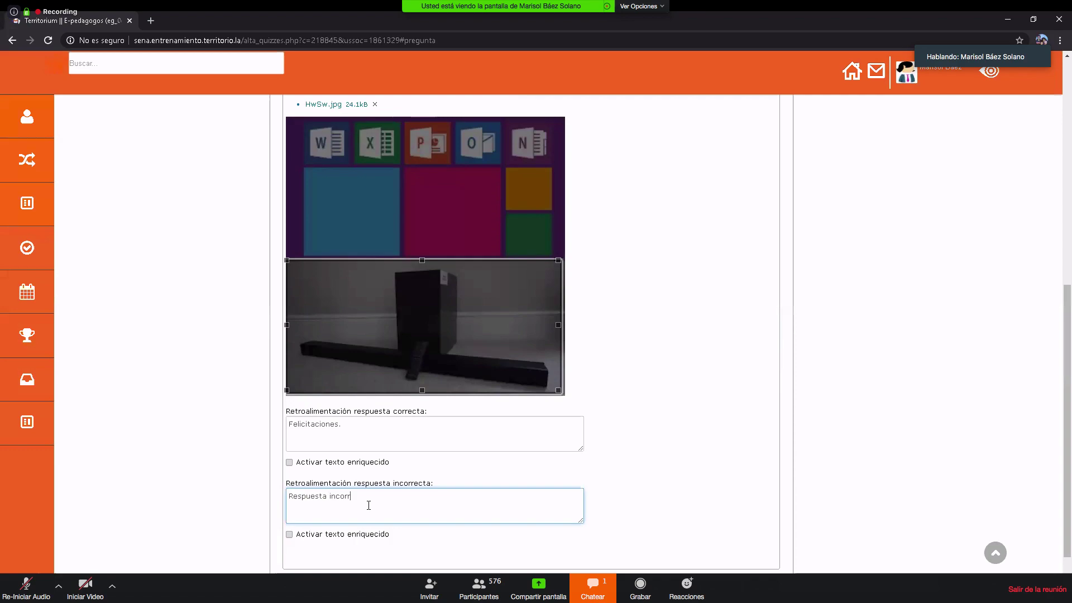
{"action": "type", "text": "ecta"}
{"action": "scroll", "coordinate": [531, 531], "scroll_direction": "down", "scroll_amount": 1}
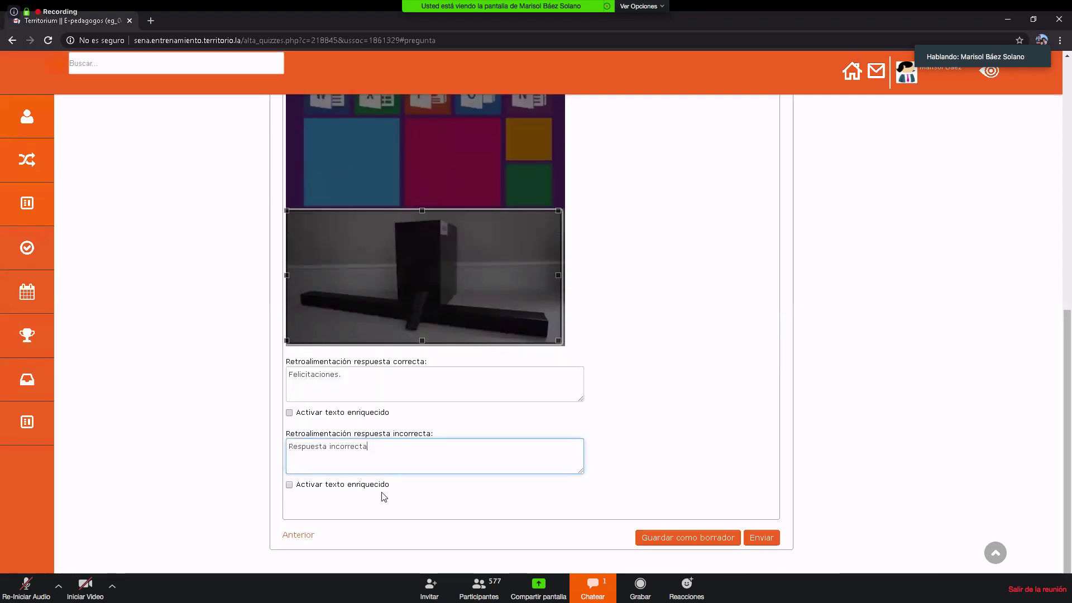
View the instructions for importing an exported exam and return to the questions.
{"action": "scroll", "coordinate": [665, 405], "scroll_direction": "up", "scroll_amount": 10}
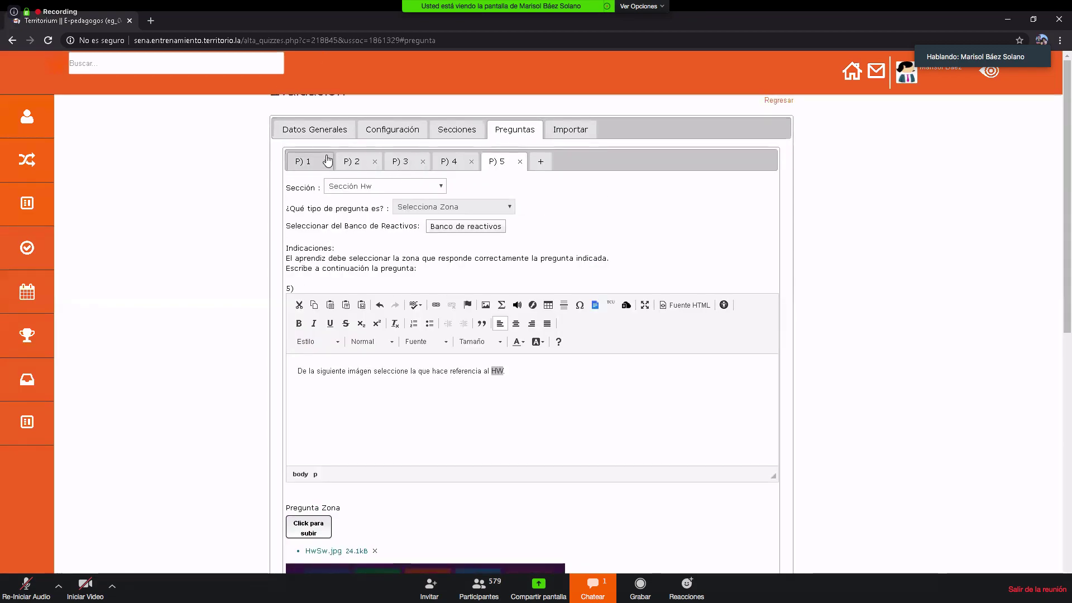
{"action": "left_click", "coordinate": [635, 104]}
{"action": "left_click", "coordinate": [550, 132]}
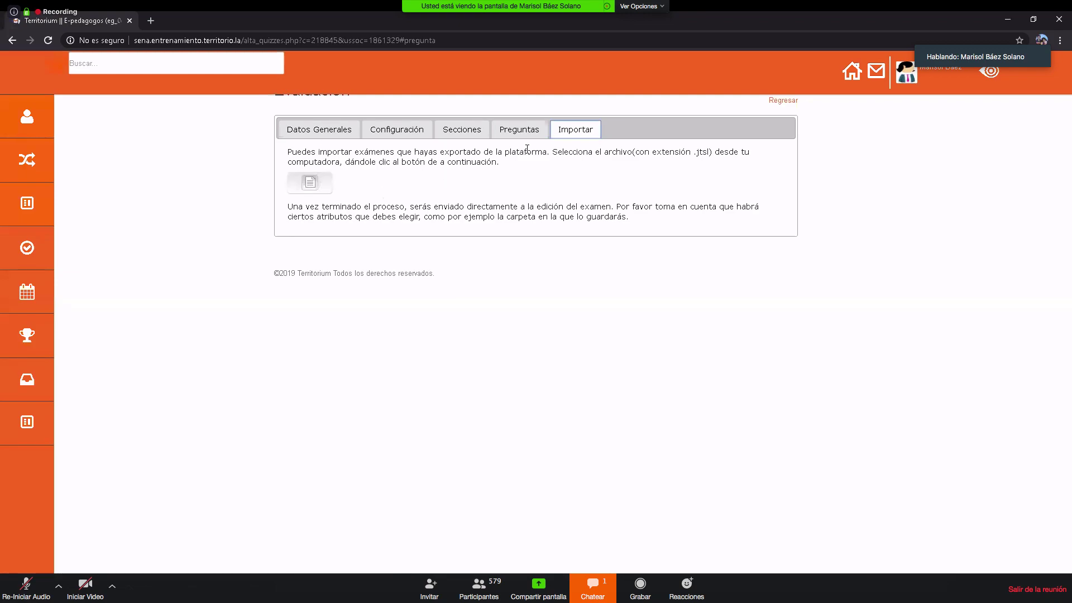
{"action": "left_click", "coordinate": [521, 132]}
Submit the completed evaluation and accept the confirmation message.
{"action": "scroll", "coordinate": [682, 235], "scroll_direction": "down", "scroll_amount": 1}
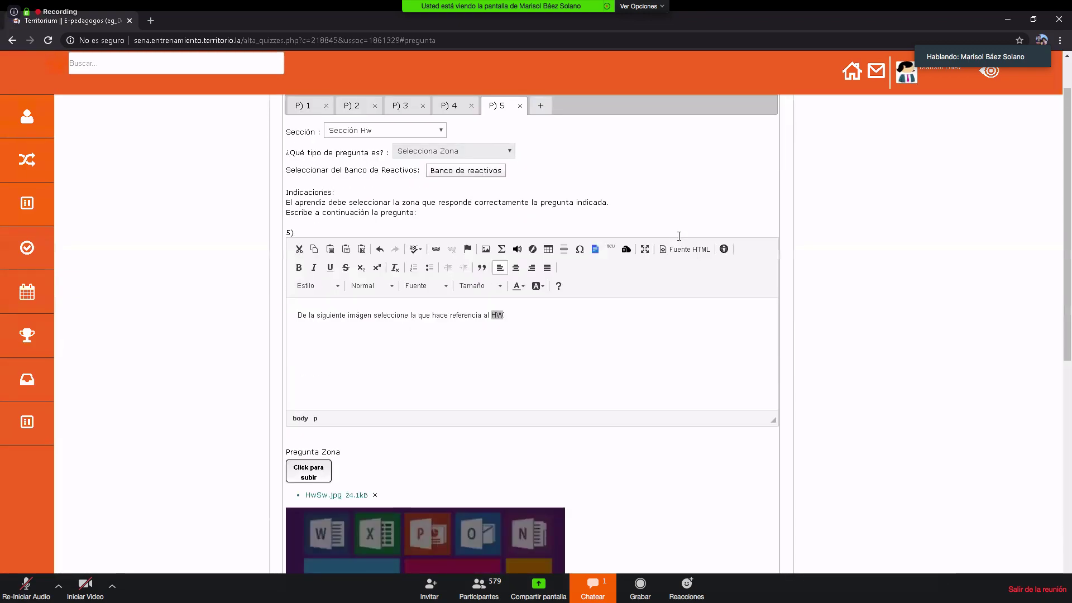
{"action": "scroll", "coordinate": [677, 280], "scroll_direction": "down", "scroll_amount": 4}
{"action": "scroll", "coordinate": [676, 293], "scroll_direction": "down", "scroll_amount": 3}
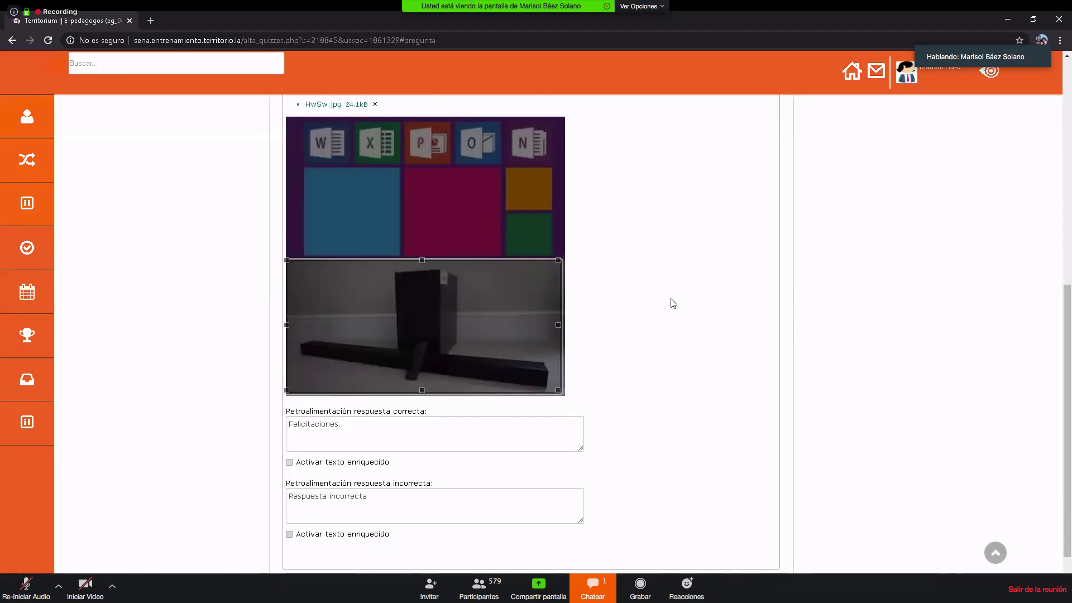
{"action": "scroll", "coordinate": [668, 391], "scroll_direction": "down", "scroll_amount": 1}
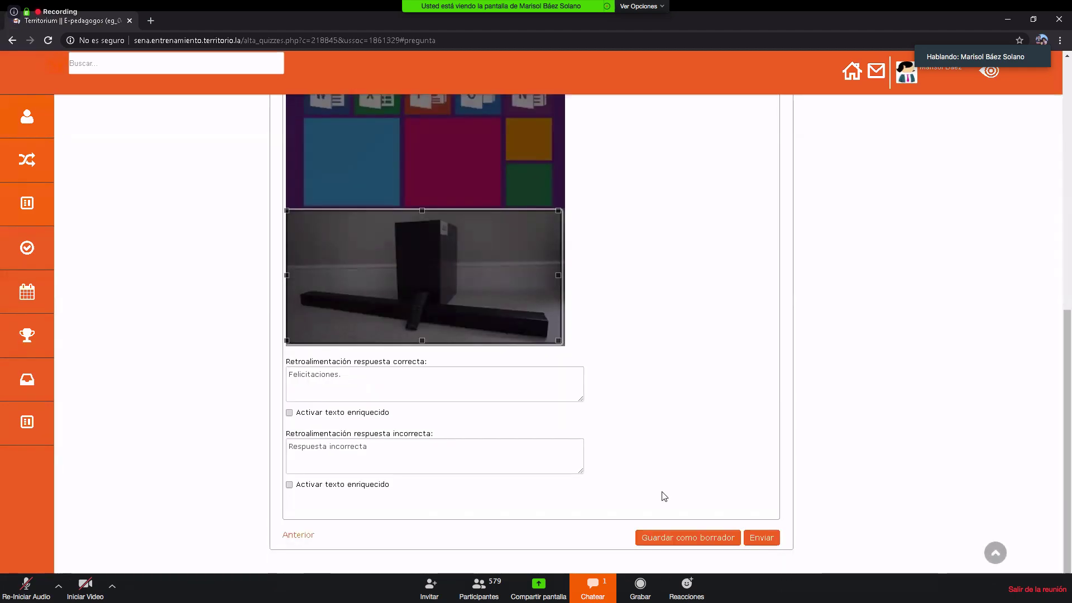
{"action": "left_click", "coordinate": [764, 537]}
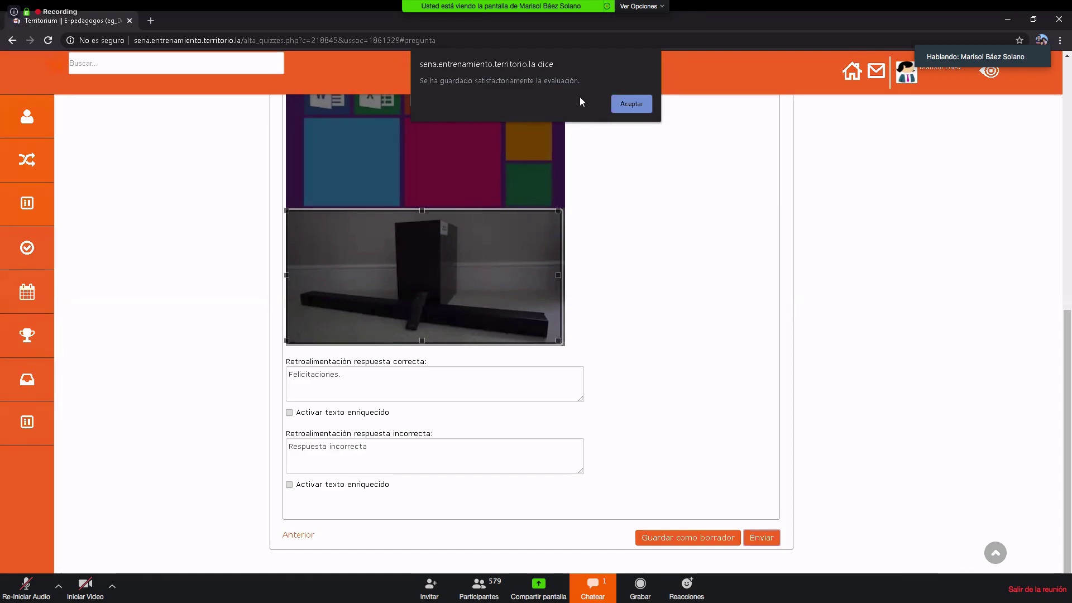
{"action": "left_click", "coordinate": [641, 108]}
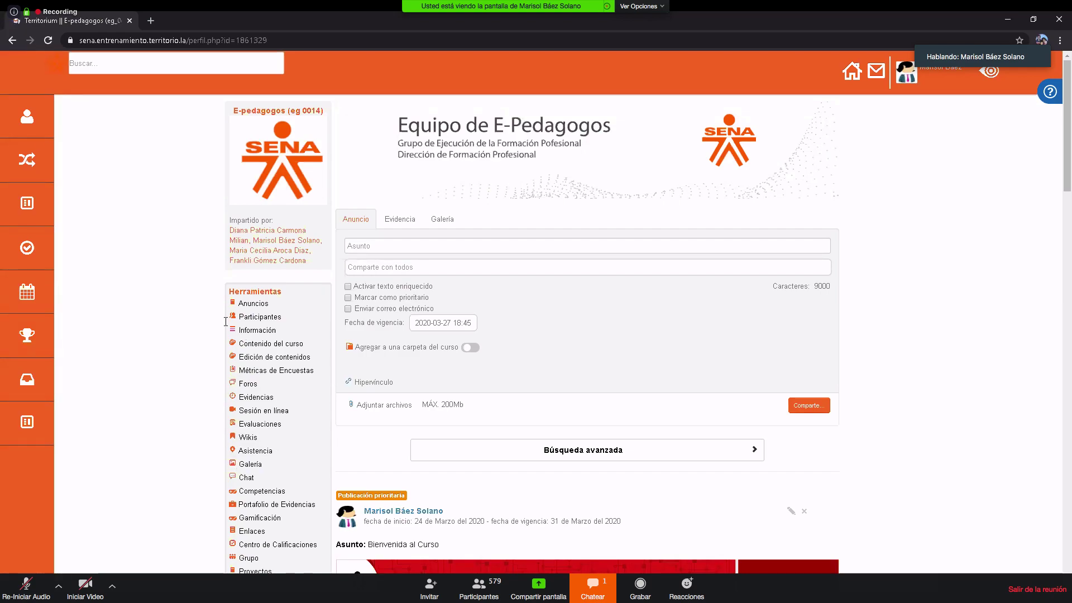
Open the results page of "Evaluación de Sw y Hw" from the course's evaluations.
{"action": "left_click", "coordinate": [262, 425]}
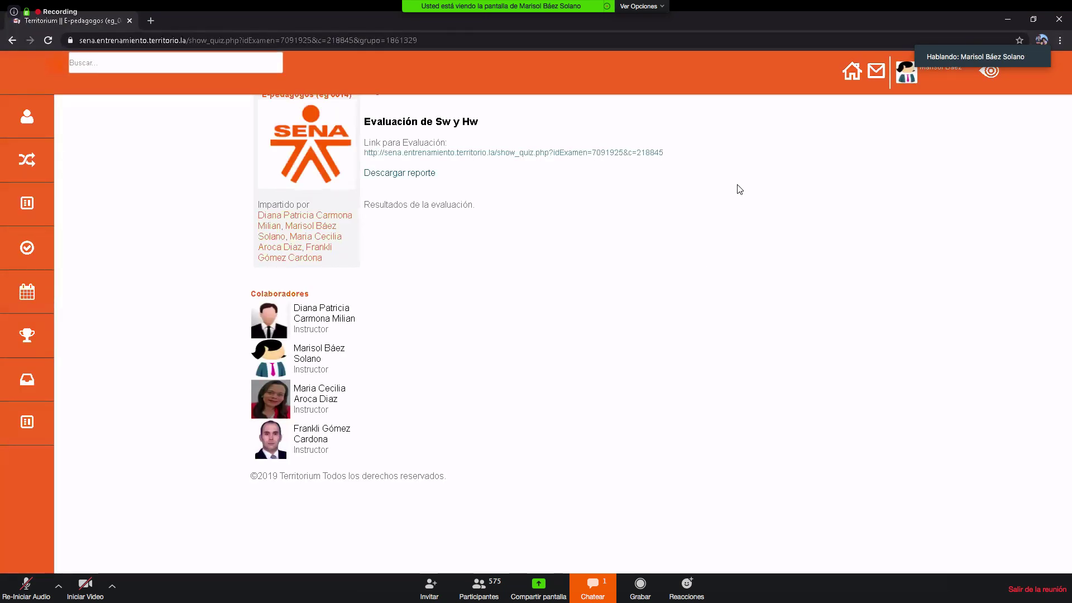
{"action": "key", "text": "ctrl+plus"}
{"action": "key", "text": "ctrl+plus"}
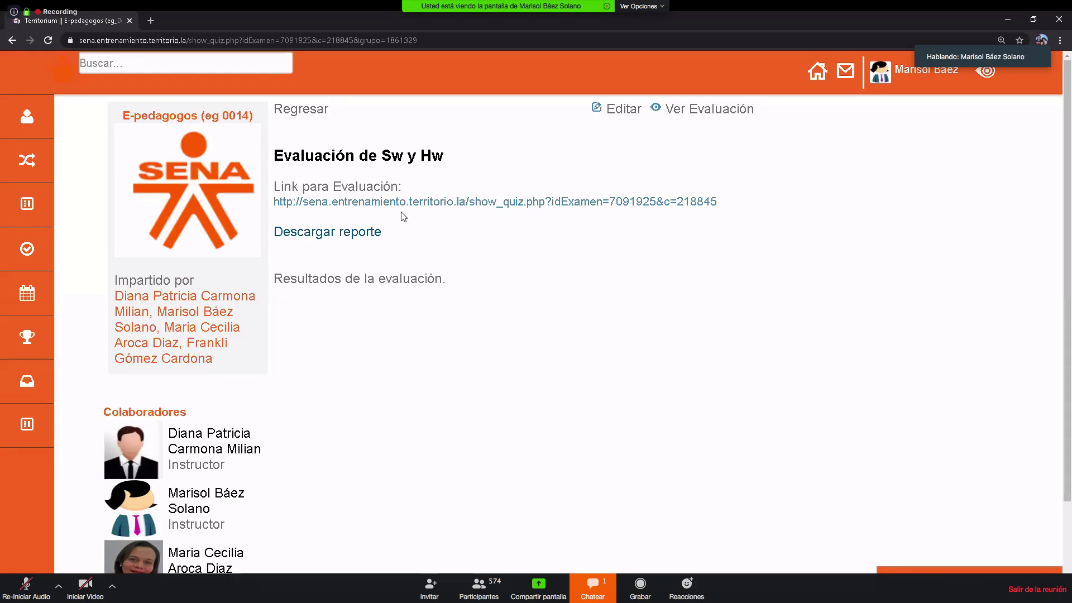
Open the evaluation for editing and show its options for exporting the exam.
{"action": "left_click", "coordinate": [624, 109]}
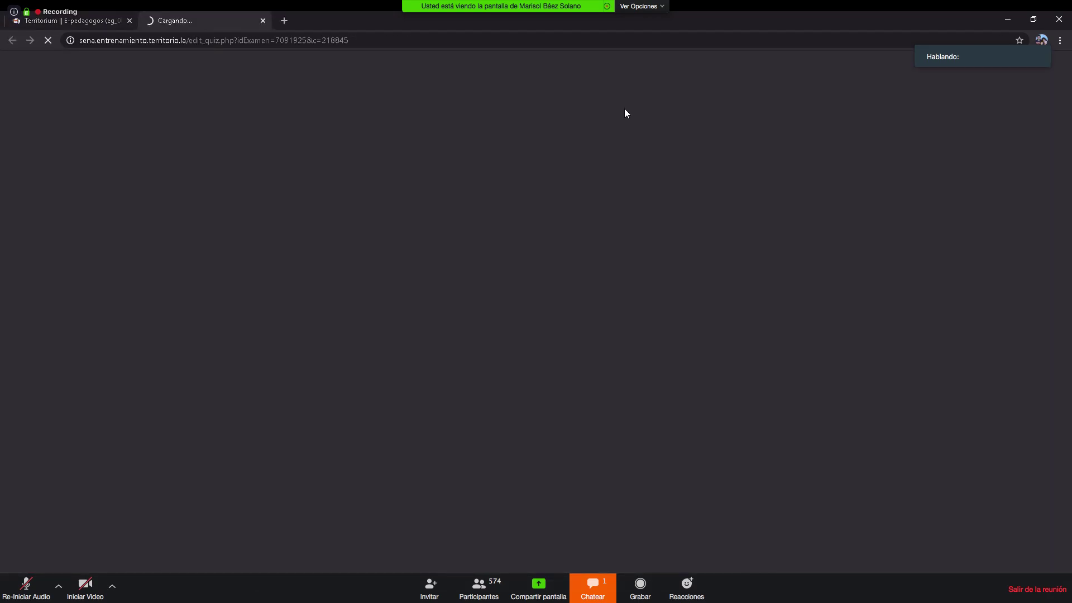
{"action": "key", "text": "ctrl+shift+Tab"}
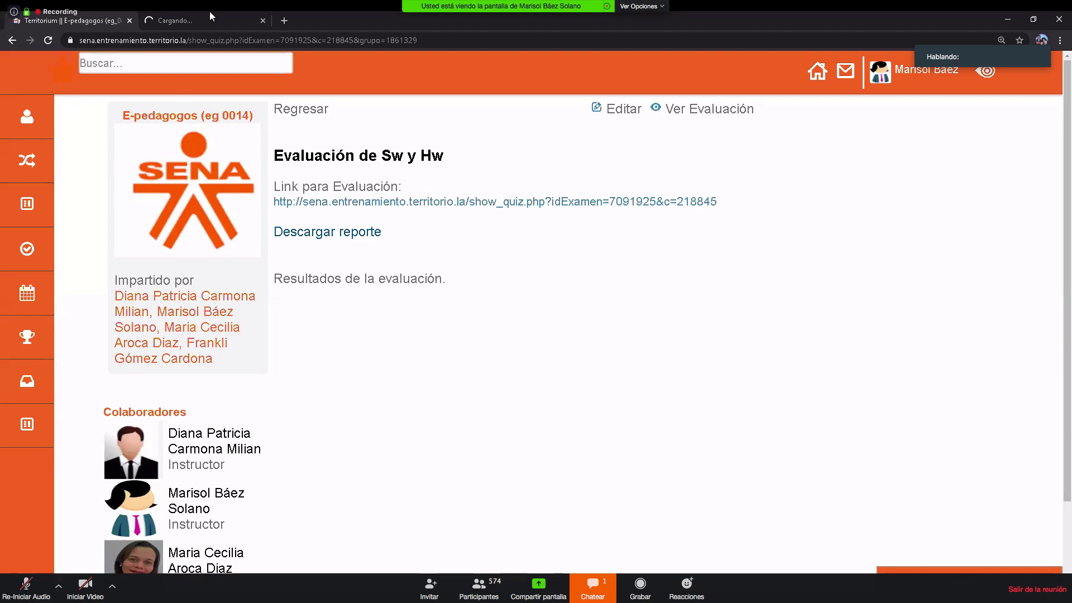
{"action": "left_click", "coordinate": [182, 21]}
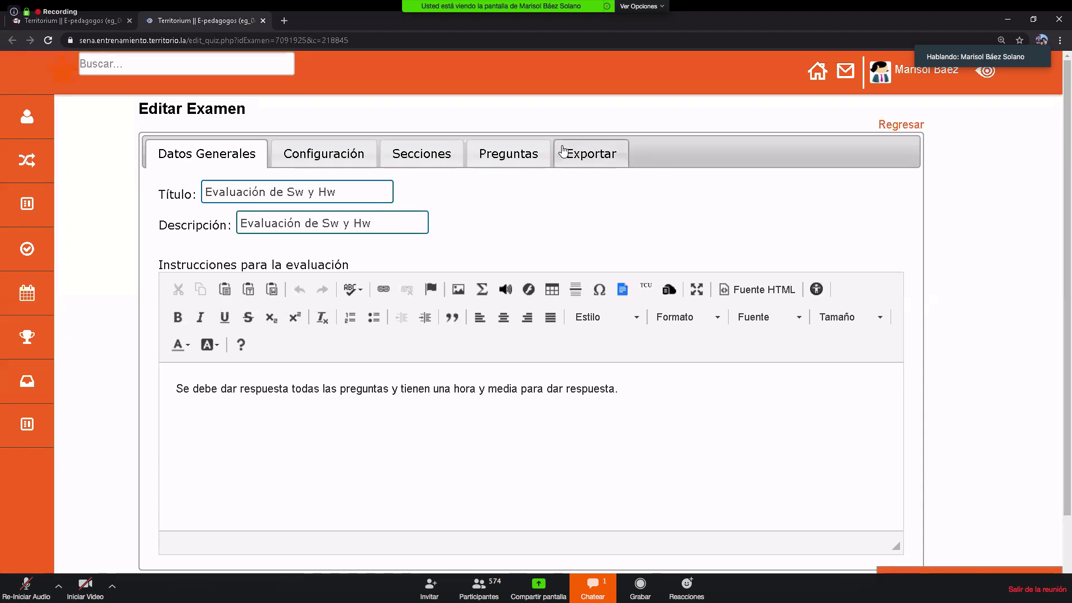
{"action": "left_click", "coordinate": [597, 155]}
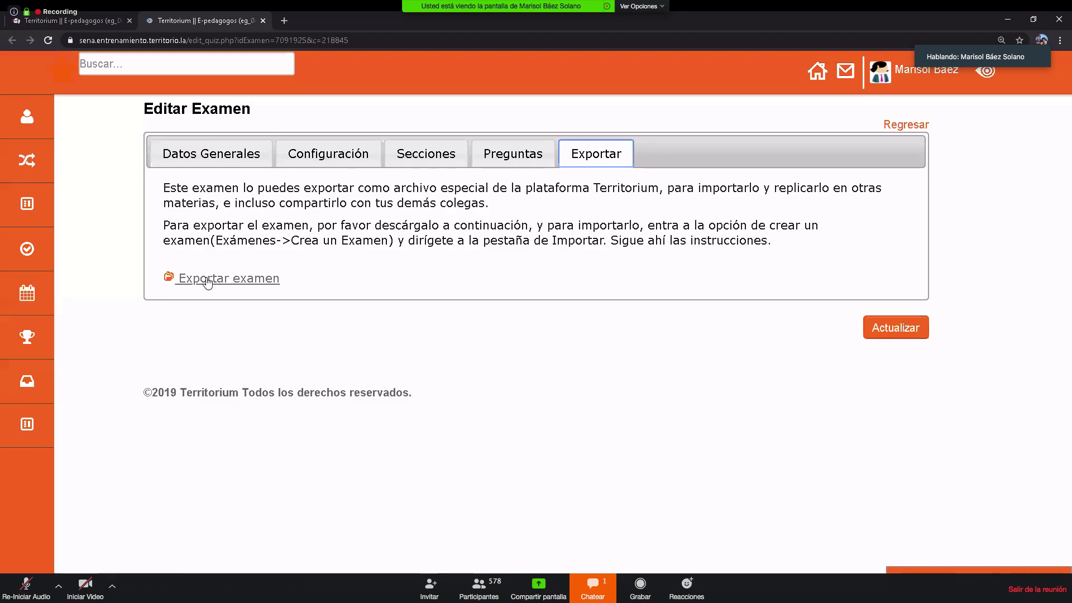
Export the exam as a Territorium file, return to the course and accept the warning about leaving the editor.
{"action": "left_click", "coordinate": [249, 281]}
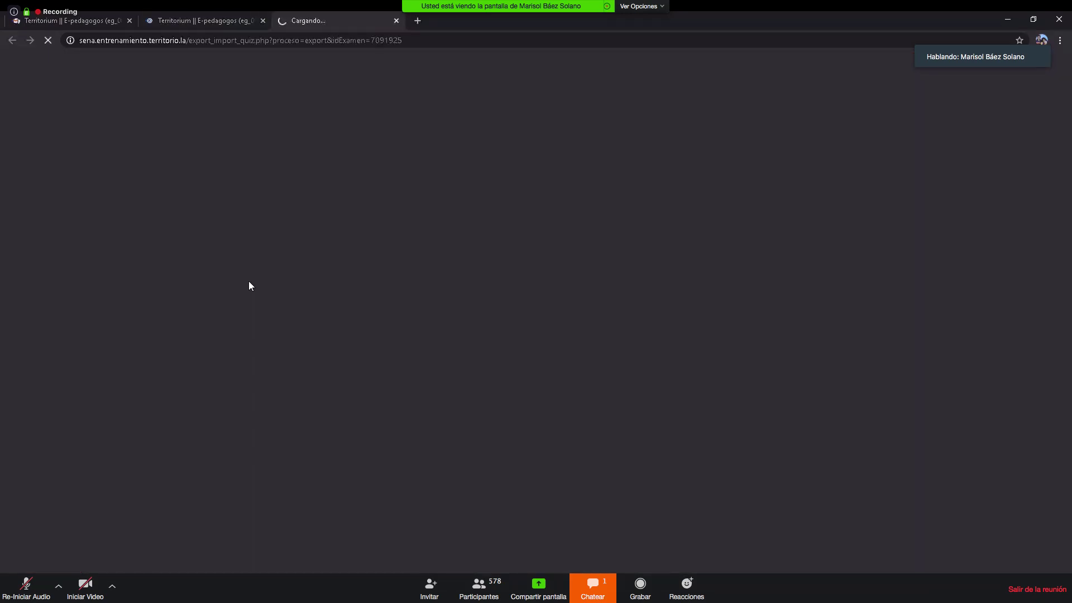
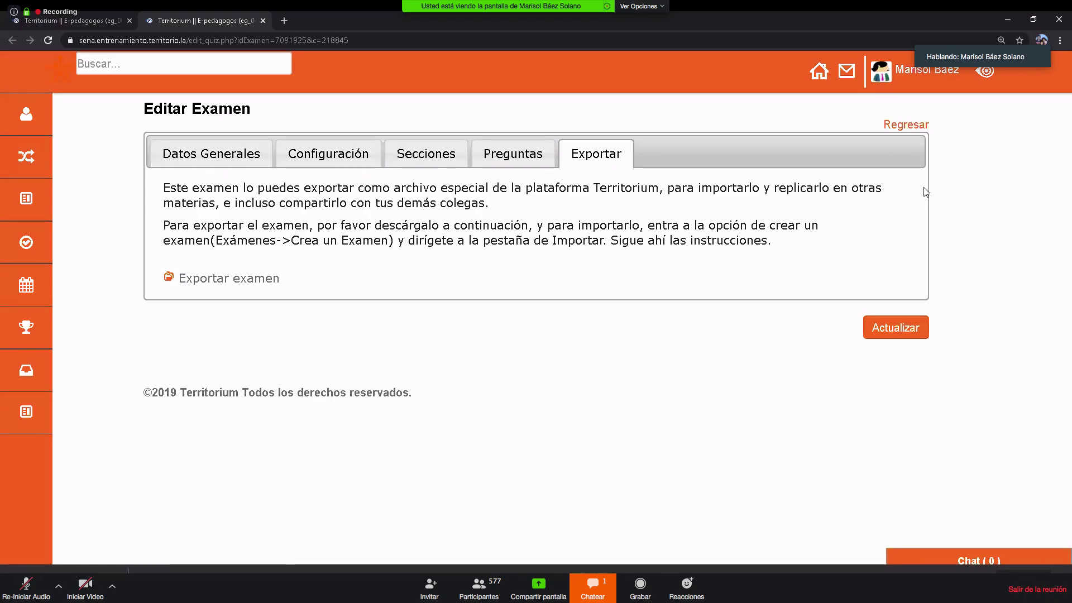
{"action": "left_click", "coordinate": [913, 128]}
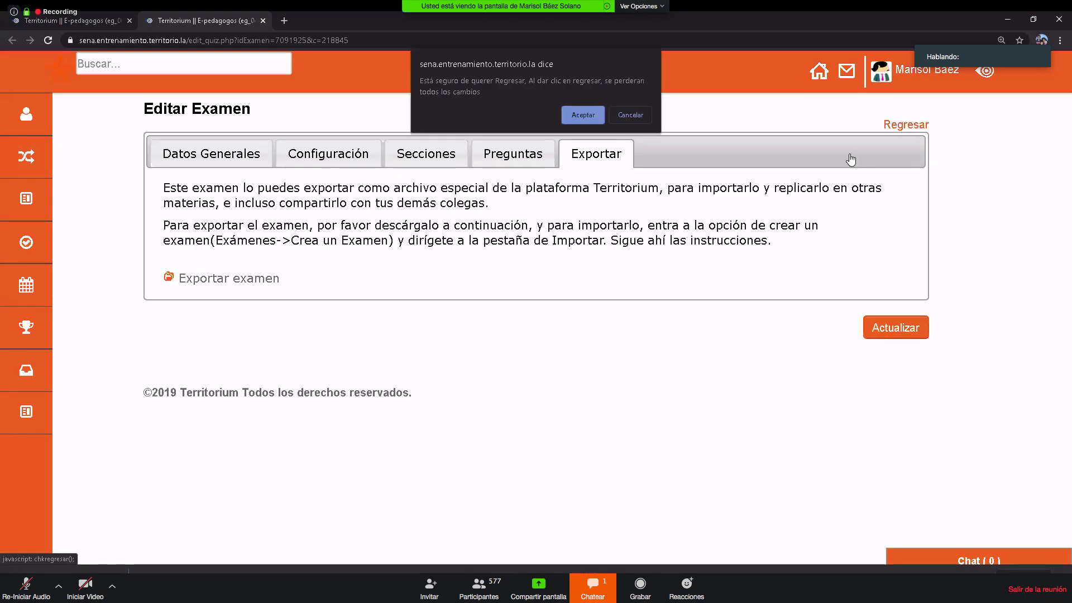
{"action": "left_click", "coordinate": [582, 115]}
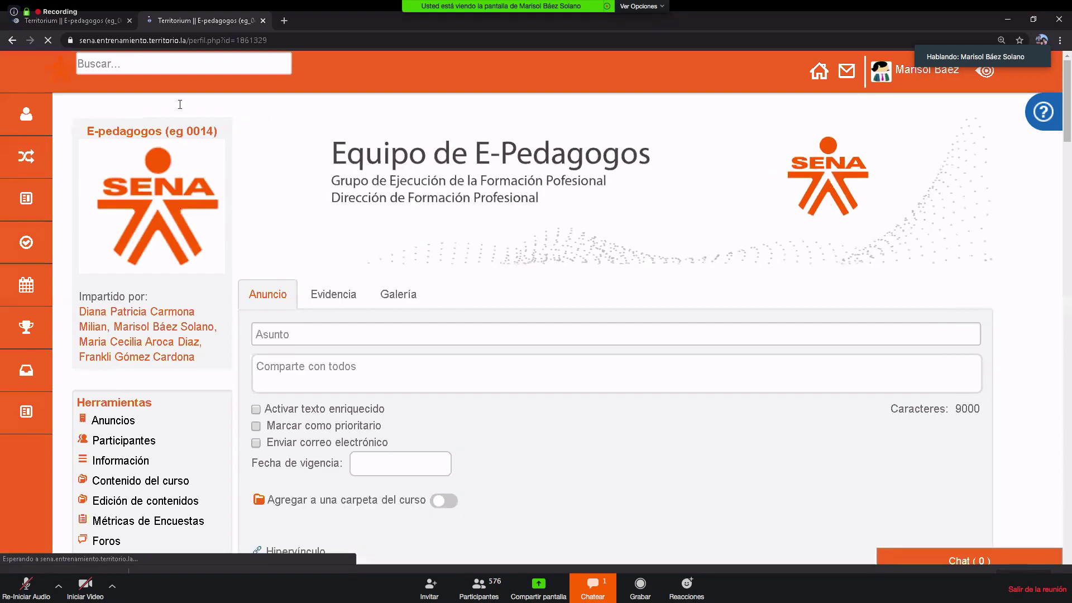
Open the preview of "Evaluación de Sw y Hw" from its results page and review its title, description, question count, validity dates and duration.
{"action": "left_click", "coordinate": [84, 17]}
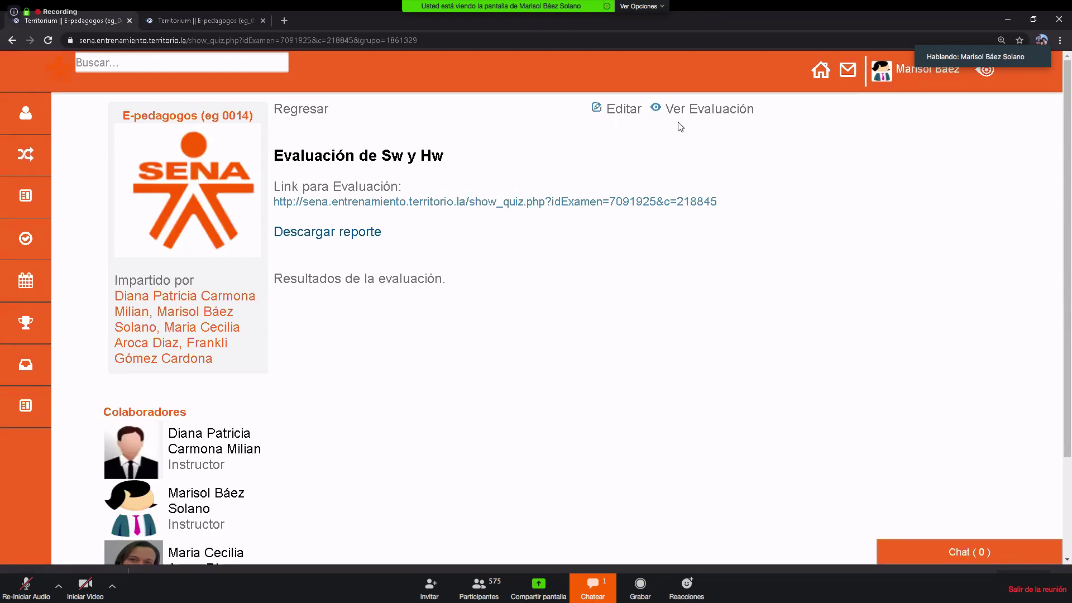
{"action": "left_click", "coordinate": [718, 110]}
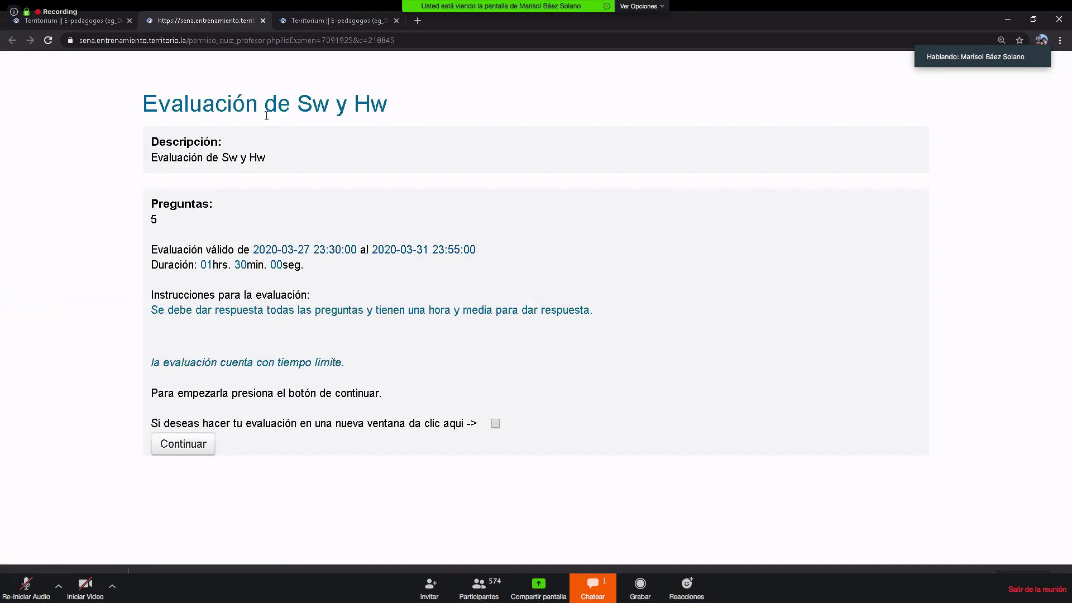
{"action": "left_click_drag", "start_coordinate": [119, 99], "coordinate": [413, 131]}
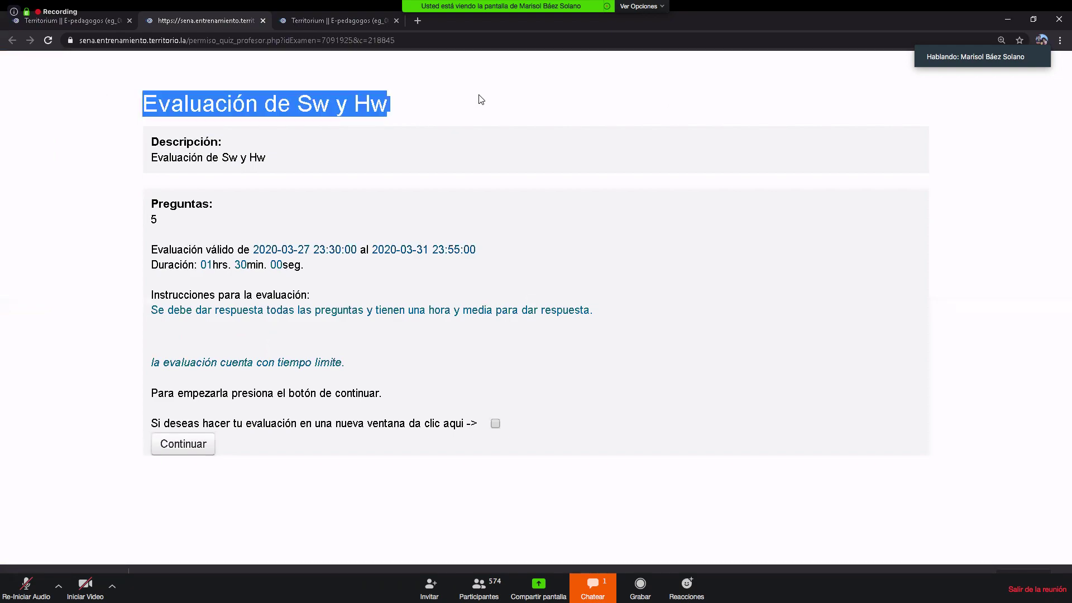
{"action": "left_click", "coordinate": [439, 111]}
{"action": "left_click_drag", "start_coordinate": [142, 103], "coordinate": [401, 106]}
{"action": "left_click_drag", "start_coordinate": [151, 158], "coordinate": [268, 159]}
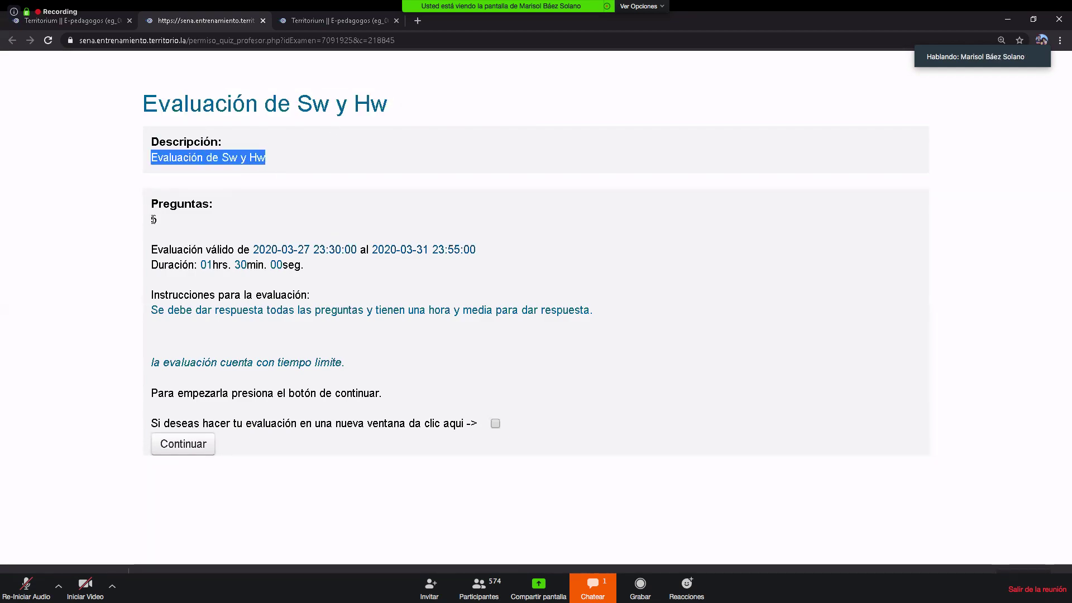
{"action": "left_click_drag", "start_coordinate": [153, 219], "coordinate": [172, 218]}
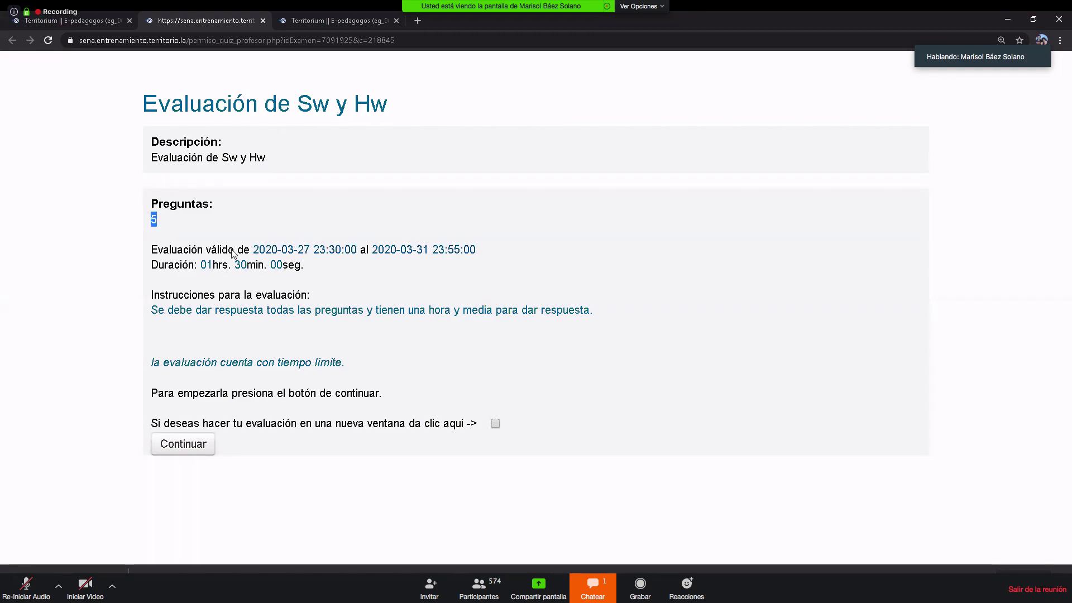
{"action": "left_click_drag", "start_coordinate": [253, 249], "coordinate": [486, 255]}
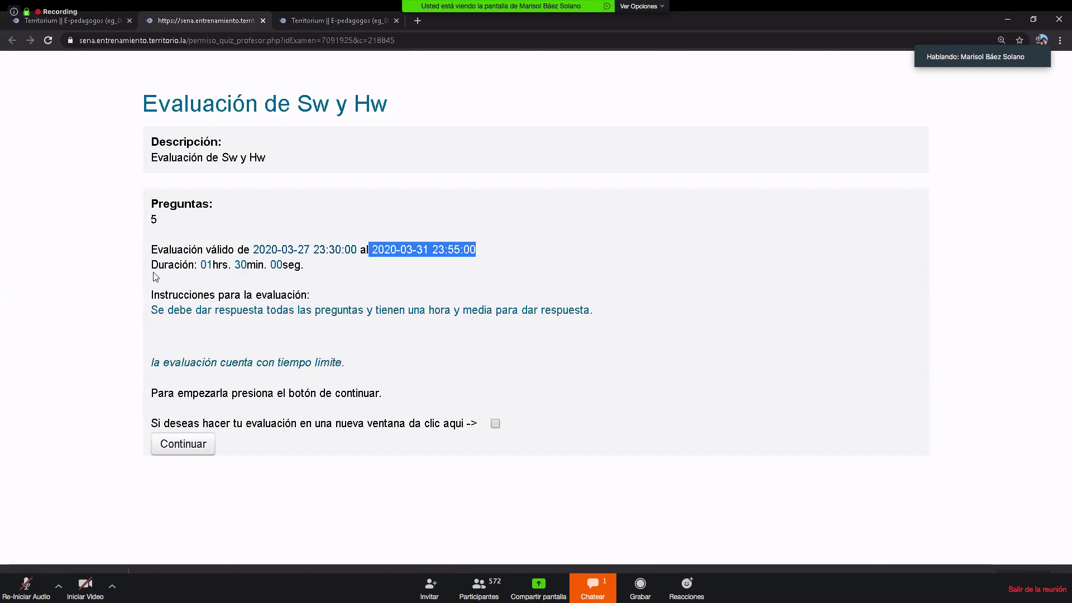
{"action": "left_click_drag", "start_coordinate": [151, 265], "coordinate": [304, 266]}
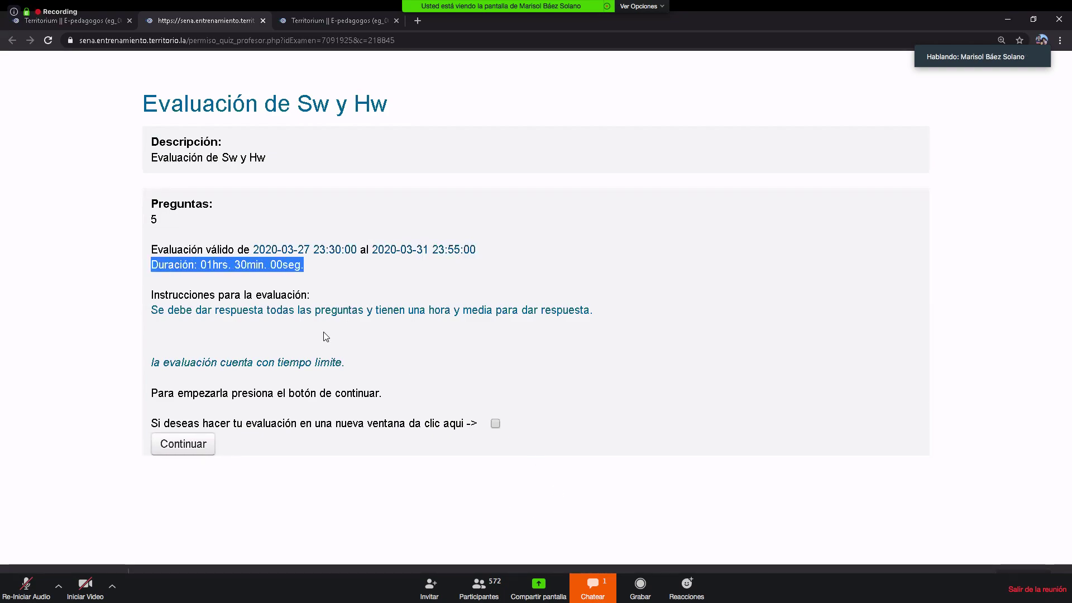
{"action": "left_click", "coordinate": [274, 339]}
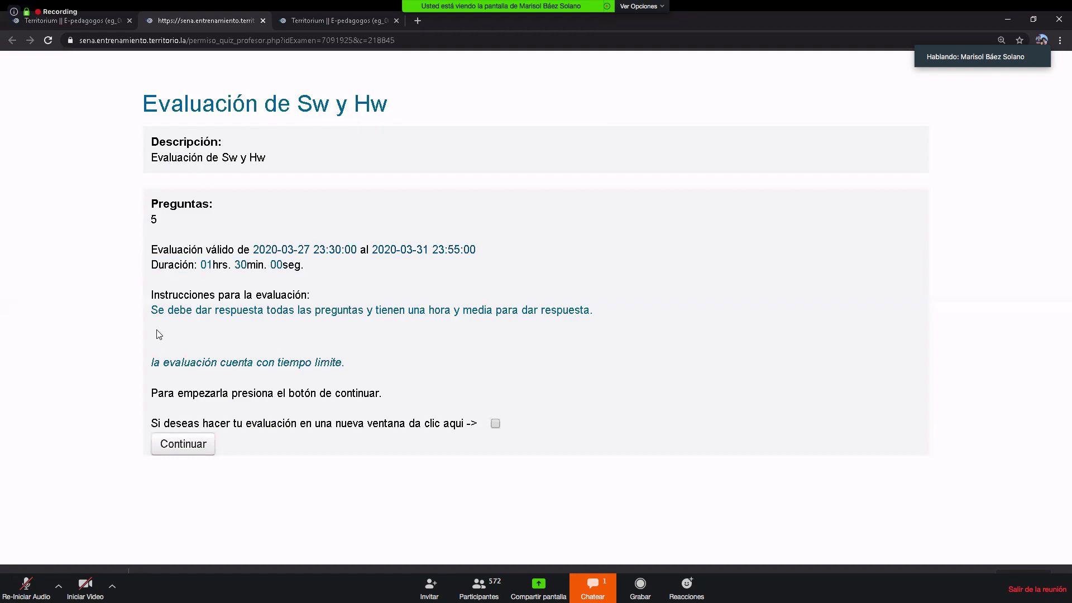
Highlight the evaluation's instructions on the preview's start page and continue to the first question.
{"action": "left_click_drag", "start_coordinate": [157, 308], "coordinate": [596, 308]}
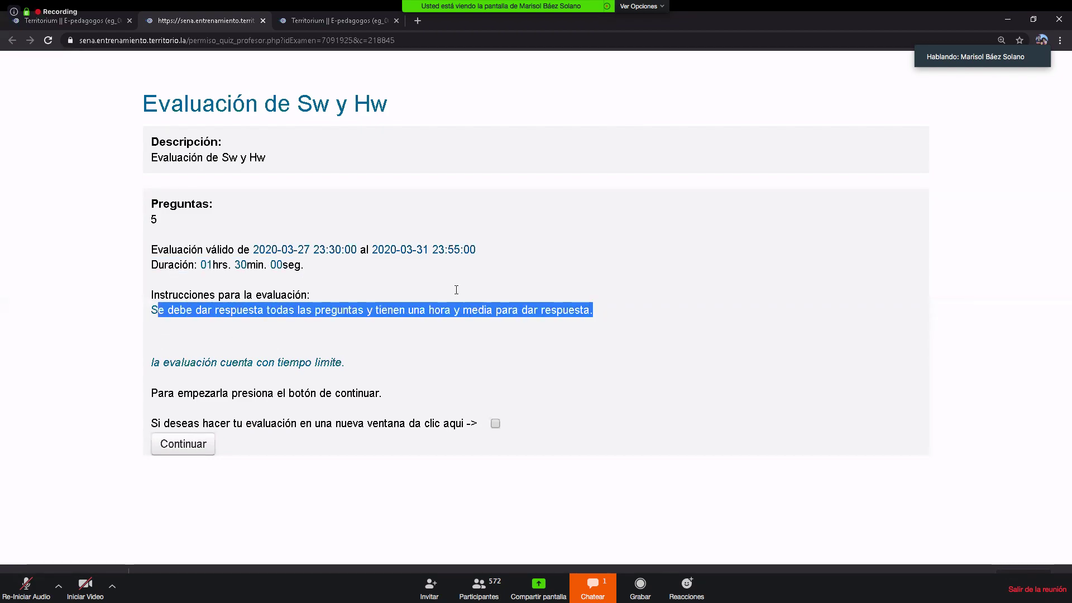
{"action": "left_click", "coordinate": [154, 313]}
{"action": "left_click_drag", "start_coordinate": [213, 310], "coordinate": [356, 327]}
{"action": "left_click_drag", "start_coordinate": [460, 311], "coordinate": [584, 333]}
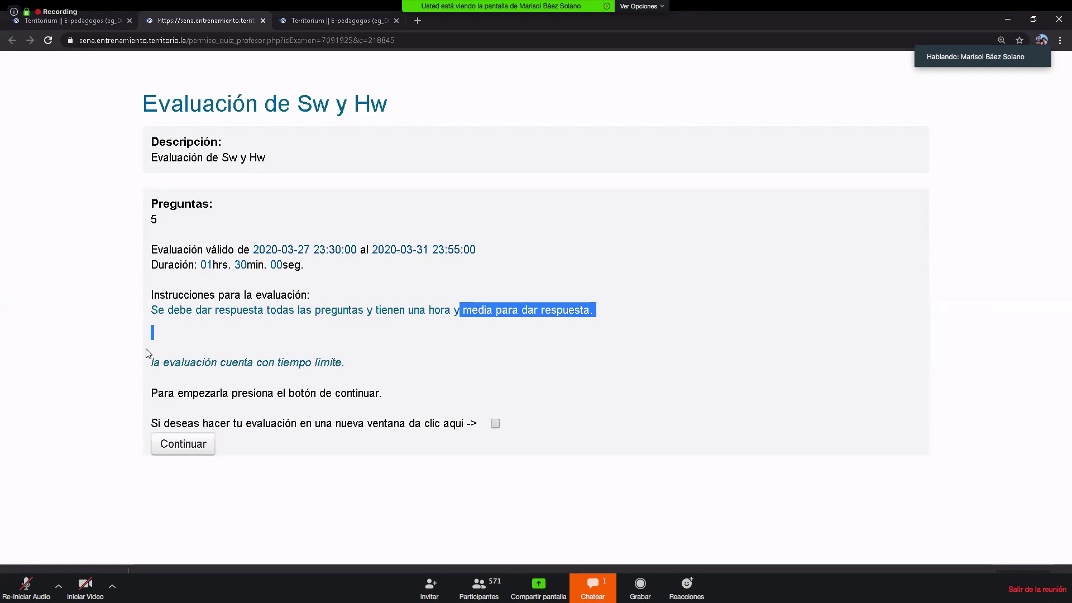
{"action": "left_click", "coordinate": [180, 445]}
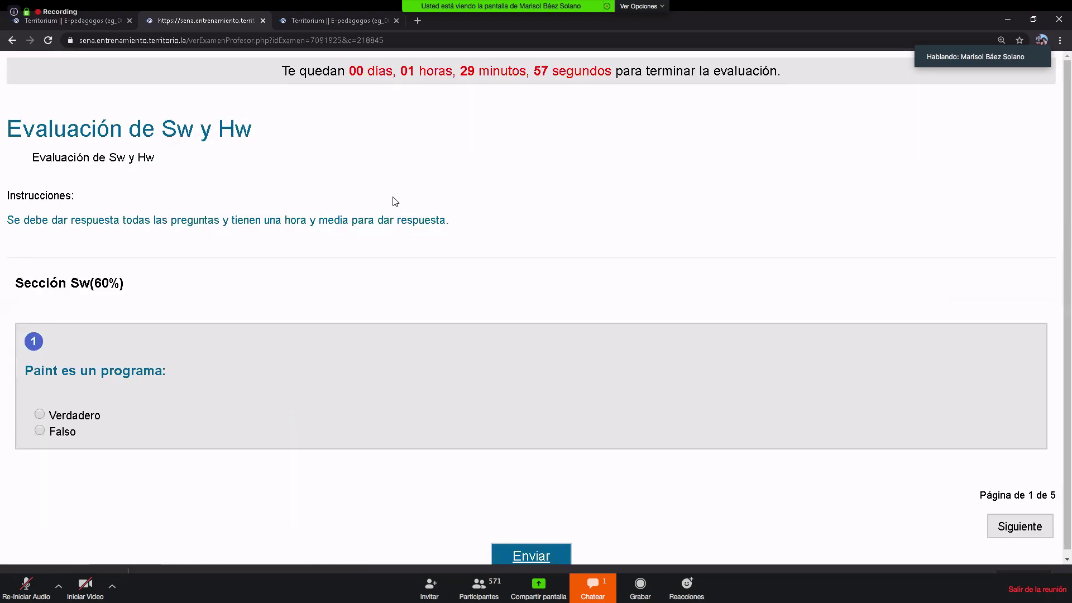
Examine the remaining-time counter, evaluation title, instructions and Sw section heading on the first question page.
{"action": "left_click_drag", "start_coordinate": [289, 72], "coordinate": [781, 71]}
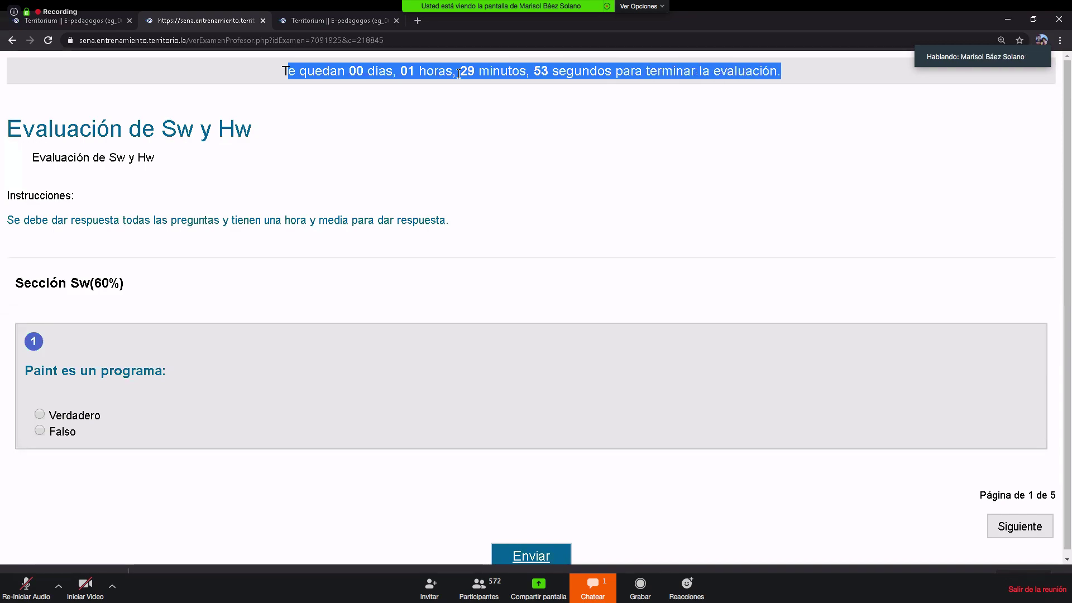
{"action": "left_click", "coordinate": [381, 114]}
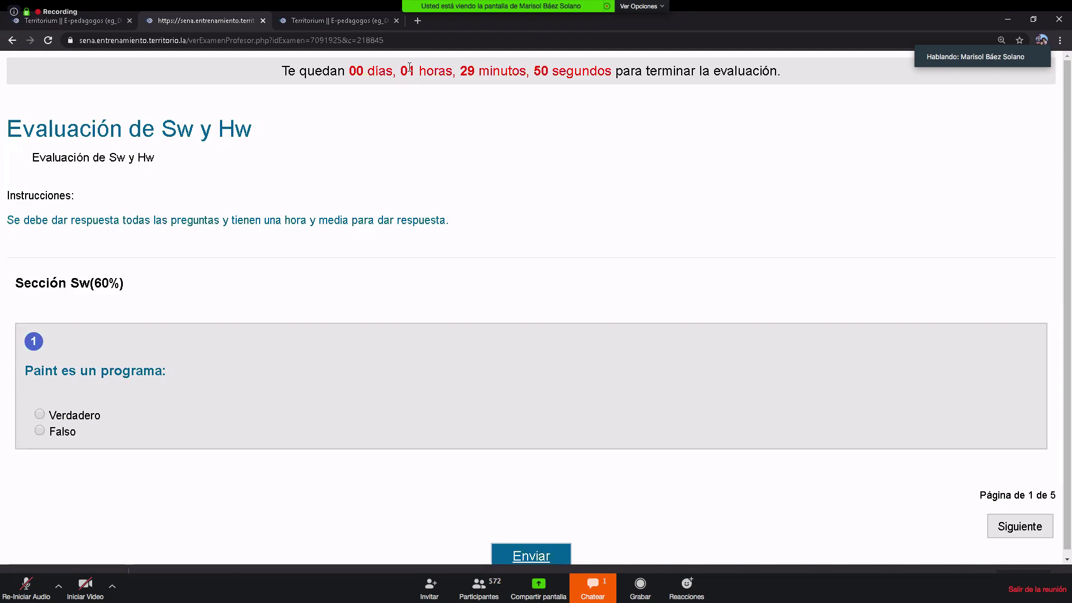
{"action": "left_click_drag", "start_coordinate": [441, 70], "coordinate": [349, 70]}
{"action": "left_click", "coordinate": [349, 70]}
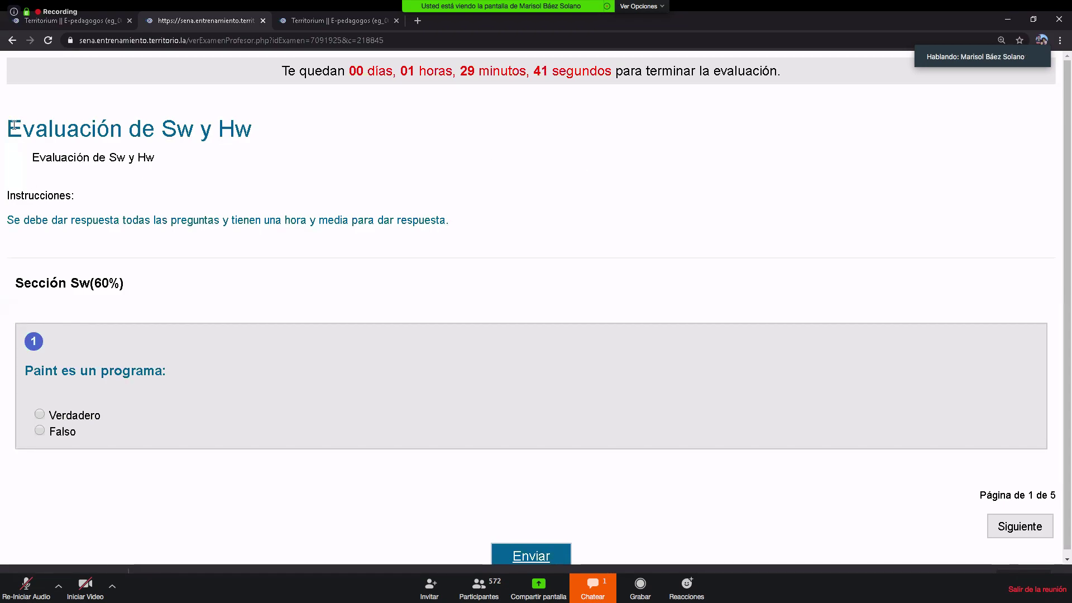
{"action": "left_click_drag", "start_coordinate": [13, 125], "coordinate": [218, 130]}
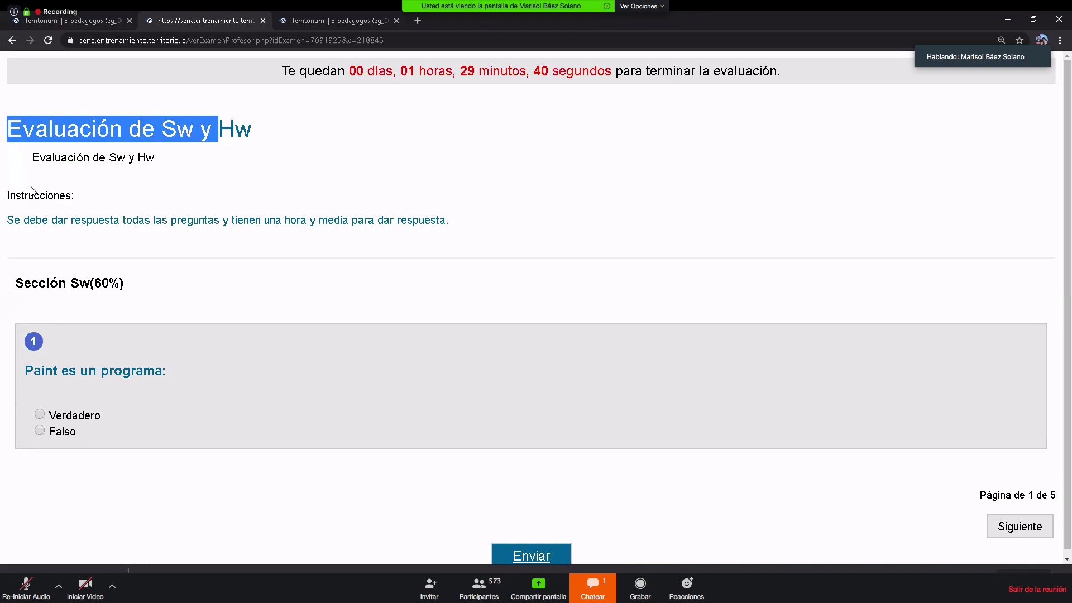
{"action": "triple_click", "coordinate": [131, 201]}
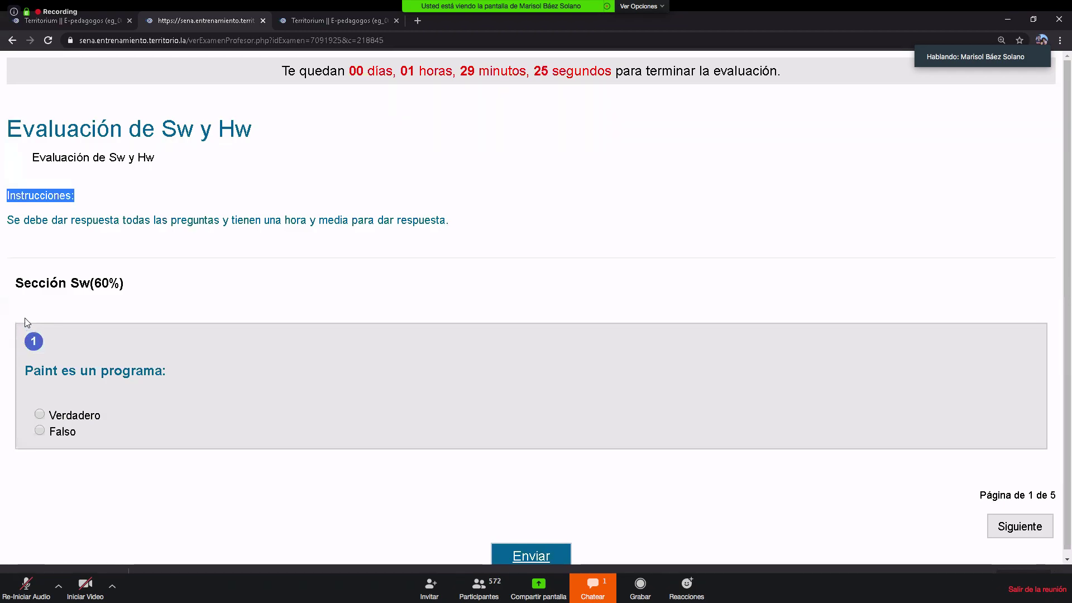
{"action": "left_click", "coordinate": [70, 281]}
{"action": "left_click_drag", "start_coordinate": [70, 281], "coordinate": [129, 291]}
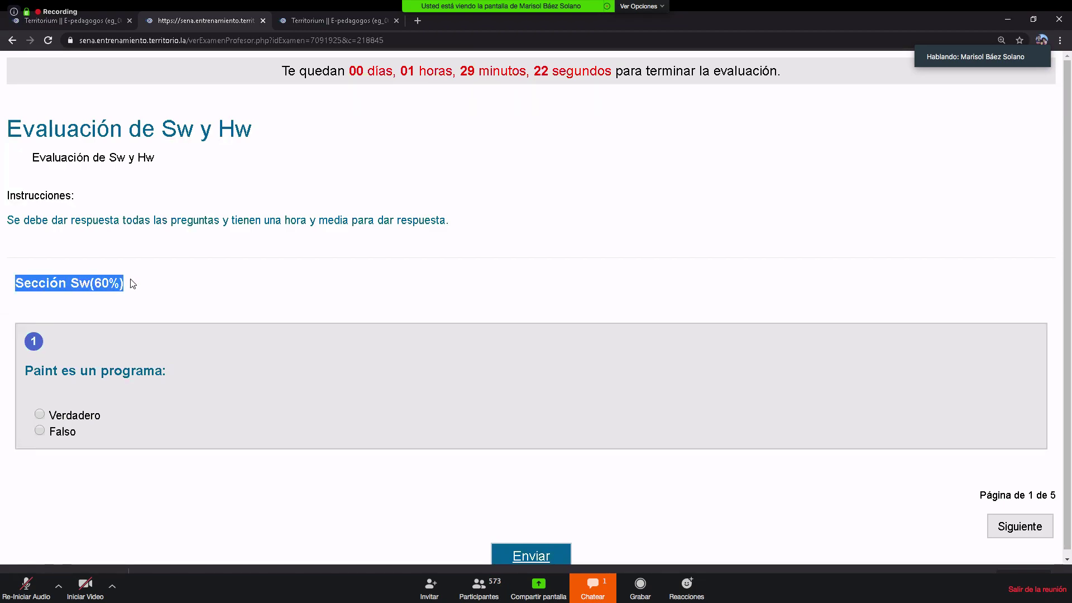
{"action": "left_click", "coordinate": [144, 297]}
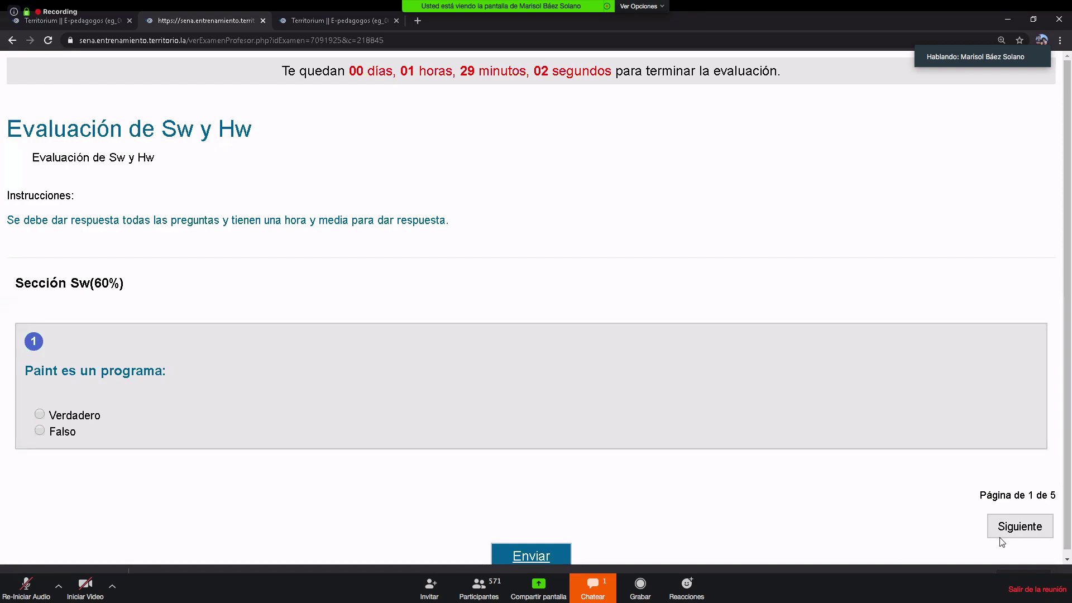
Advance to the second Sw question and examine its section heading and page indicator.
{"action": "left_click", "coordinate": [1040, 525]}
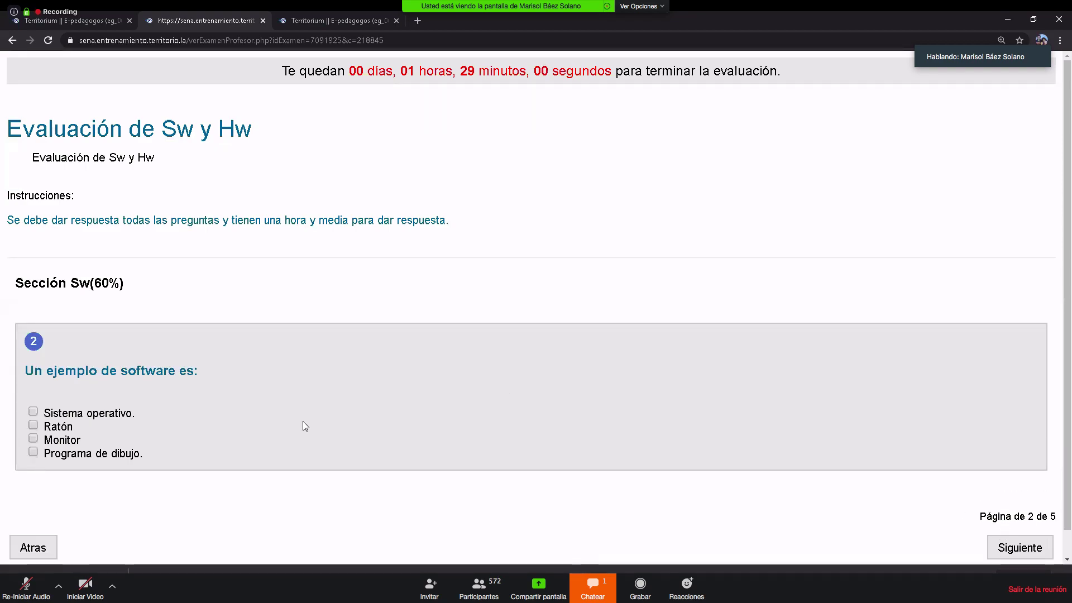
{"action": "left_click_drag", "start_coordinate": [18, 287], "coordinate": [105, 296]}
{"action": "left_click", "coordinate": [105, 293]}
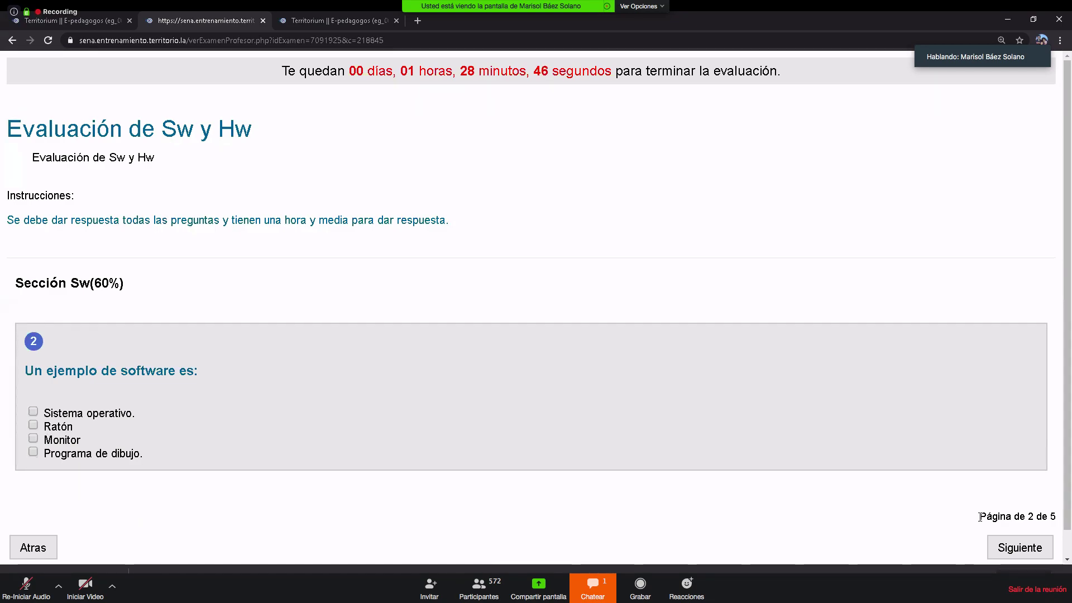
{"action": "left_click_drag", "start_coordinate": [979, 516], "coordinate": [1057, 523]}
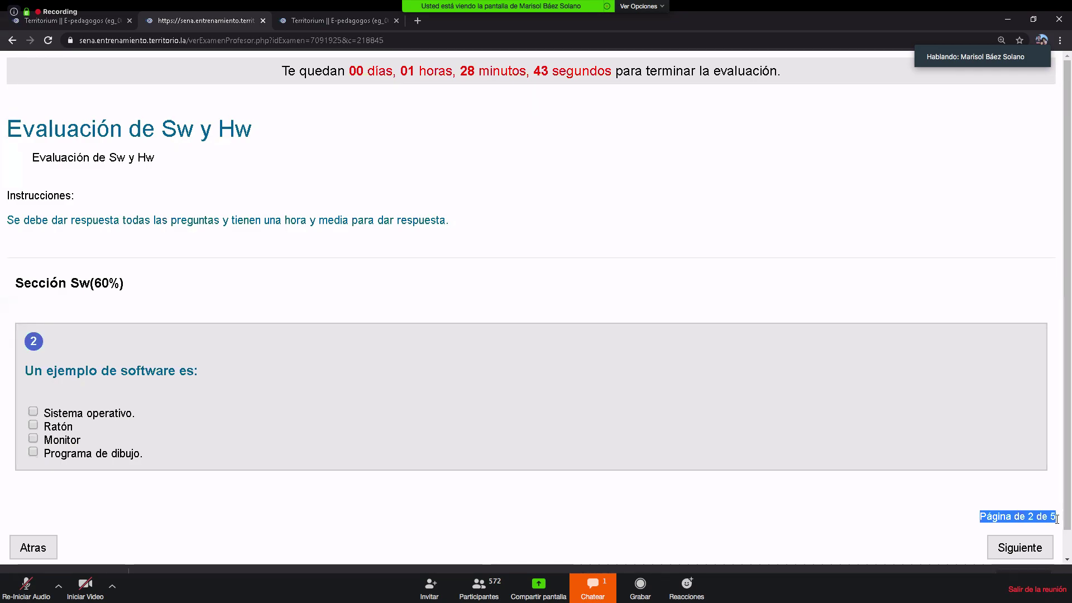
{"action": "left_click", "coordinate": [1056, 519]}
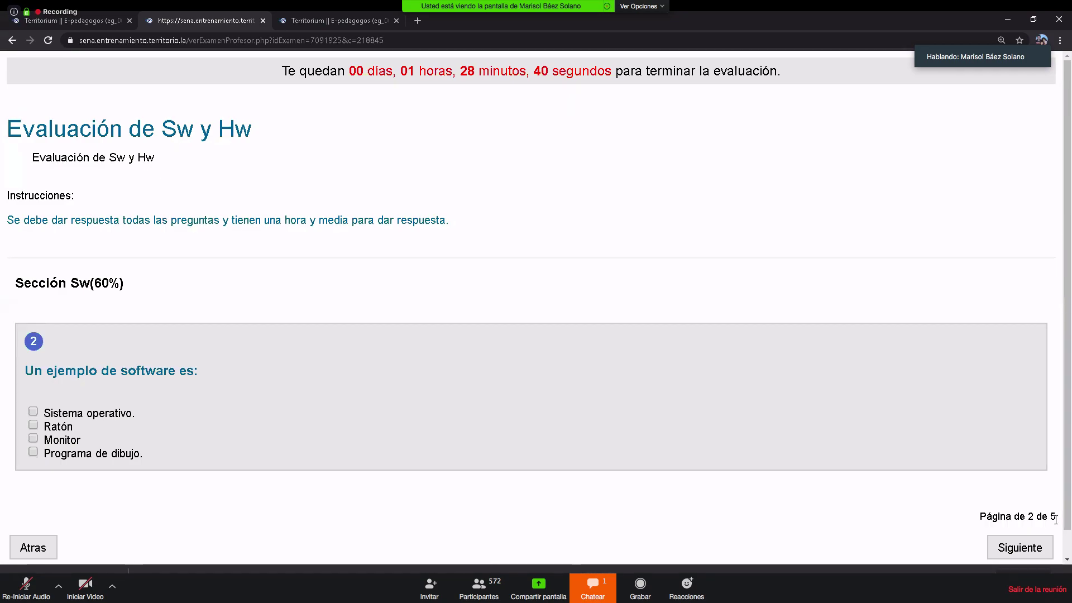
Advance to the third Sw question and examine its open answer field and wording.
{"action": "left_click", "coordinate": [1014, 552]}
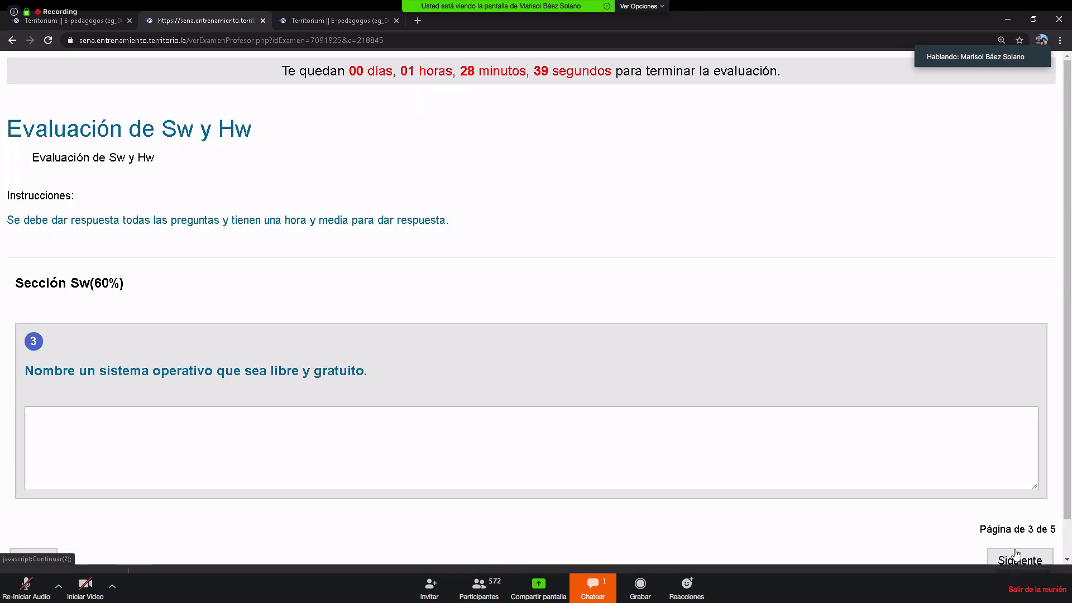
{"action": "left_click", "coordinate": [231, 429]}
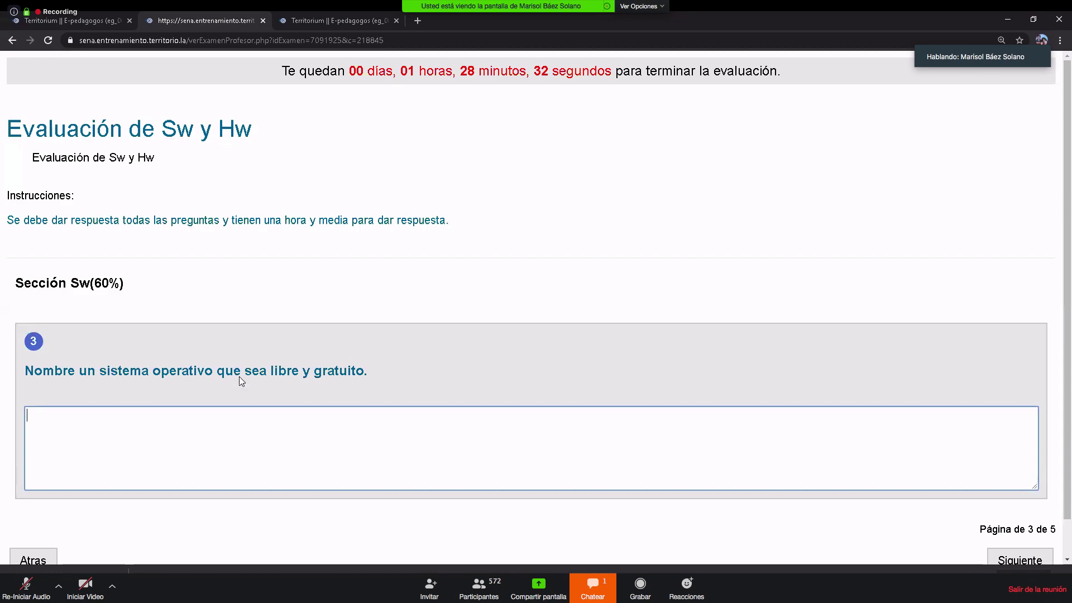
{"action": "left_click_drag", "start_coordinate": [259, 371], "coordinate": [351, 372]}
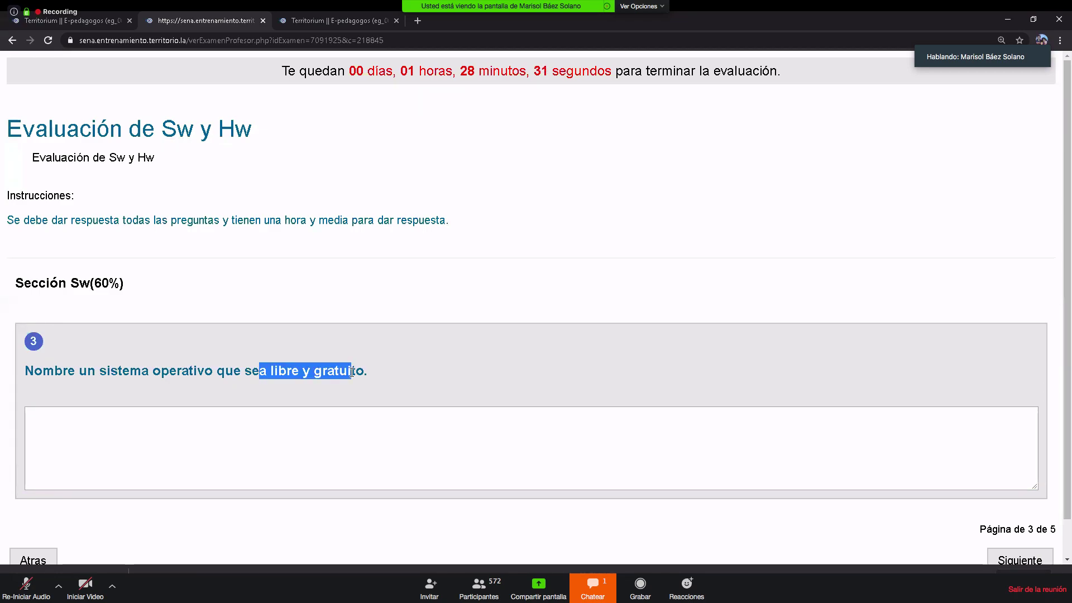
{"action": "left_click", "coordinate": [120, 283]}
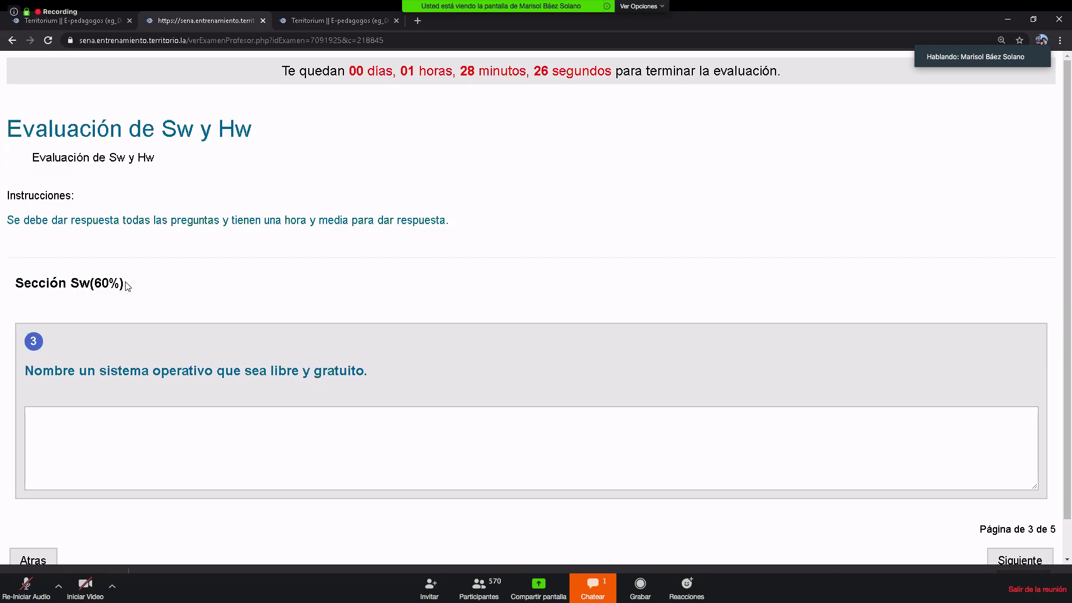
Advance to the first question of the Hw section and highlight the section's name and weight.
{"action": "left_click", "coordinate": [1025, 563]}
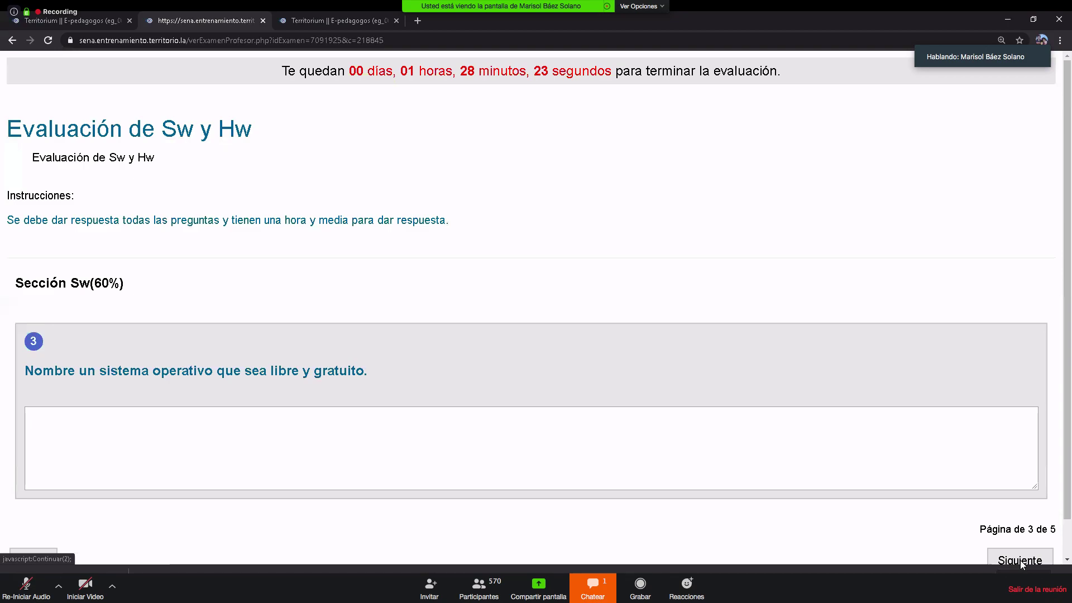
{"action": "left_click_drag", "start_coordinate": [23, 283], "coordinate": [128, 281]}
{"action": "left_click", "coordinate": [131, 282]}
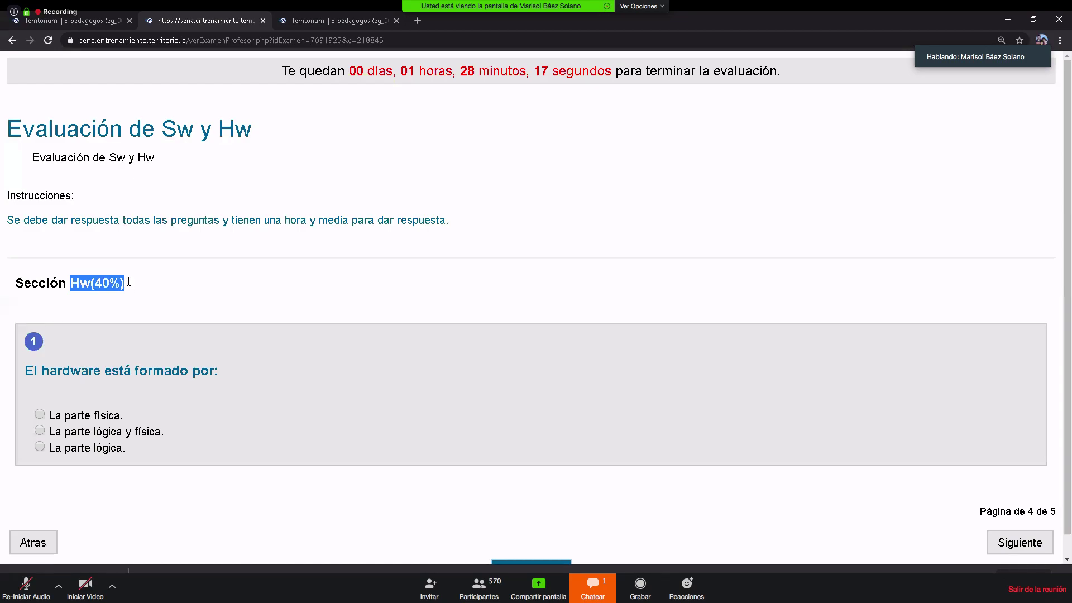
{"action": "left_click", "coordinate": [112, 327]}
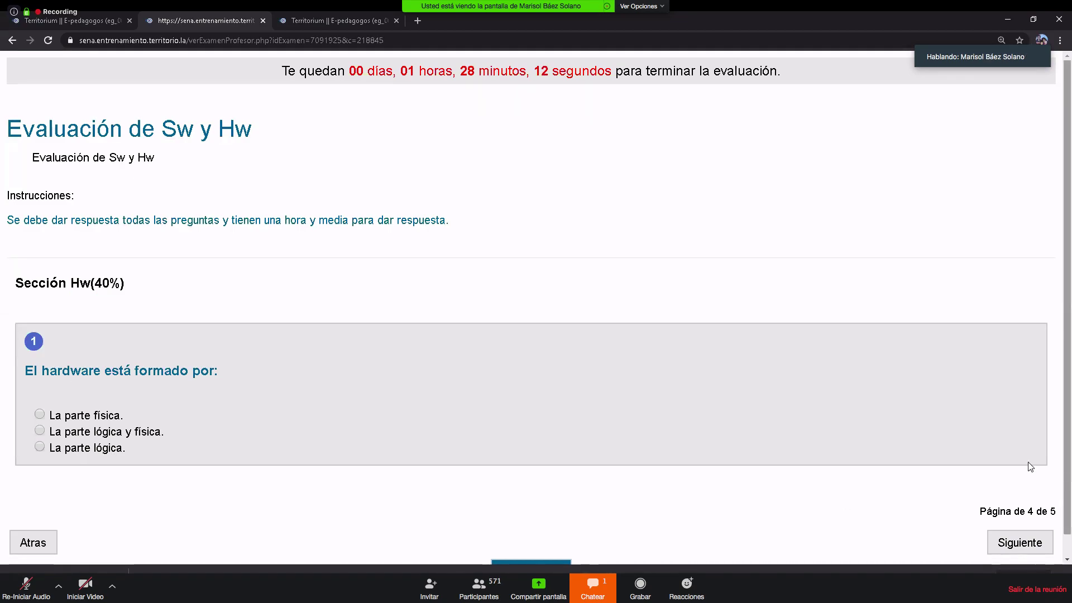
Advance to the image question of the Hw section and move the selection square onto the speaker picture.
{"action": "left_click", "coordinate": [1031, 537]}
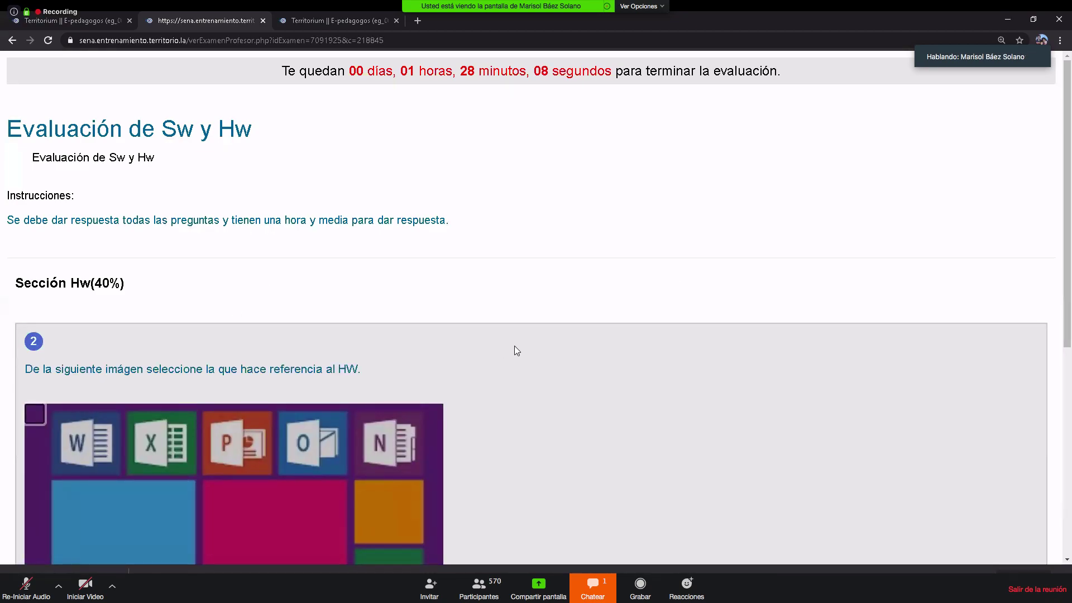
{"action": "scroll", "coordinate": [510, 353], "scroll_direction": "down", "scroll_amount": 4}
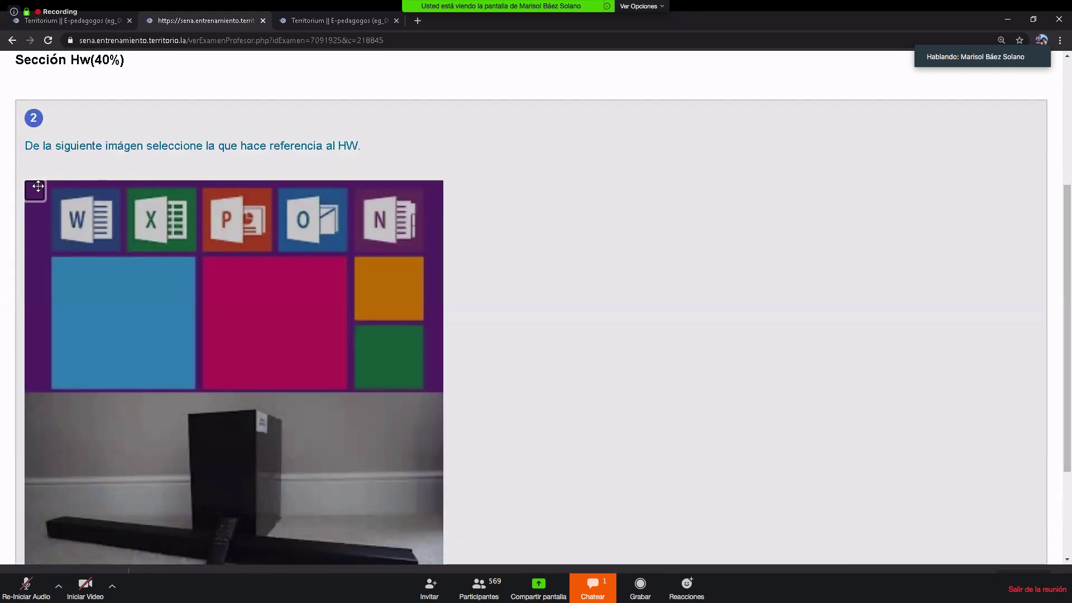
{"action": "mouse_move", "coordinate": [32, 180]}
{"action": "left_mouse_down"}
{"action": "mouse_move", "coordinate": [383, 296]}
{"action": "mouse_move", "coordinate": [330, 353]}
{"action": "mouse_move", "coordinate": [106, 424]}
{"action": "mouse_move", "coordinate": [239, 421]}
{"action": "mouse_move", "coordinate": [247, 430]}
{"action": "mouse_move", "coordinate": [276, 328]}
{"action": "mouse_move", "coordinate": [251, 433]}
{"action": "mouse_move", "coordinate": [239, 328]}
{"action": "mouse_move", "coordinate": [231, 441]}
{"action": "left_mouse_up"}
{"action": "scroll", "coordinate": [578, 350], "scroll_direction": "down", "scroll_amount": 3}
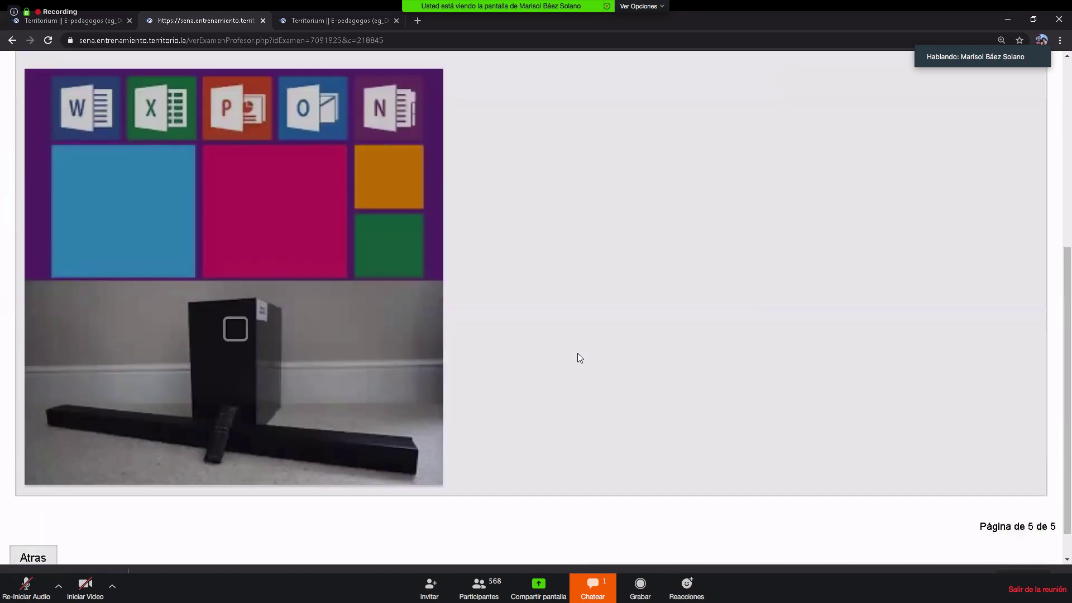
{"action": "scroll", "coordinate": [578, 352], "scroll_direction": "up", "scroll_amount": 3}
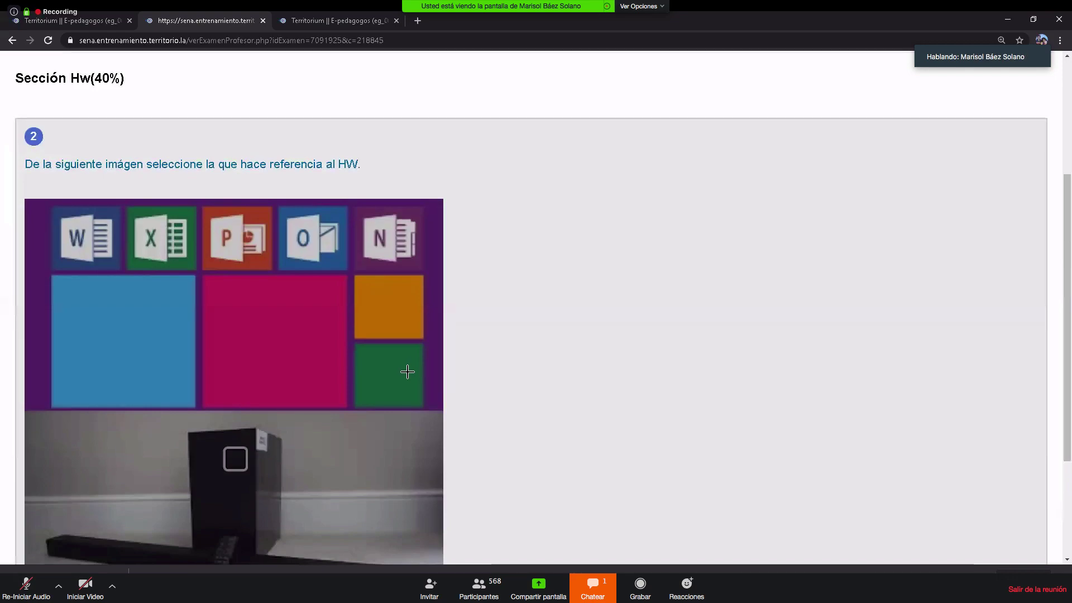
{"action": "scroll", "coordinate": [407, 374], "scroll_direction": "down", "scroll_amount": 1}
{"action": "scroll", "coordinate": [474, 475], "scroll_direction": "down", "scroll_amount": 2}
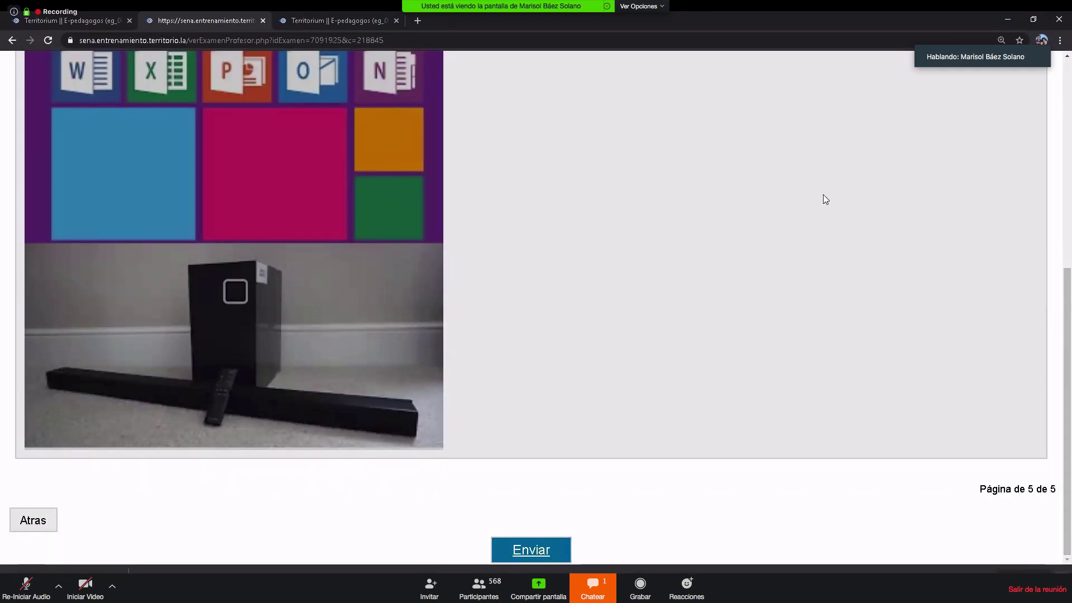
{"action": "scroll", "coordinate": [823, 194], "scroll_direction": "up", "scroll_amount": 1}
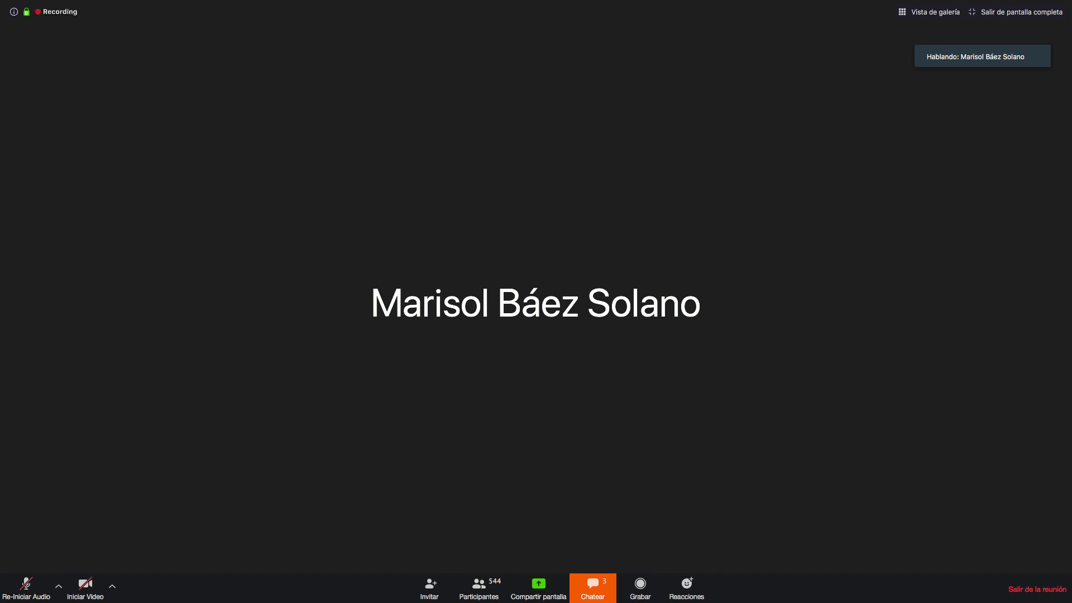
{"action": "mouse_move", "coordinate": [558, 3]}
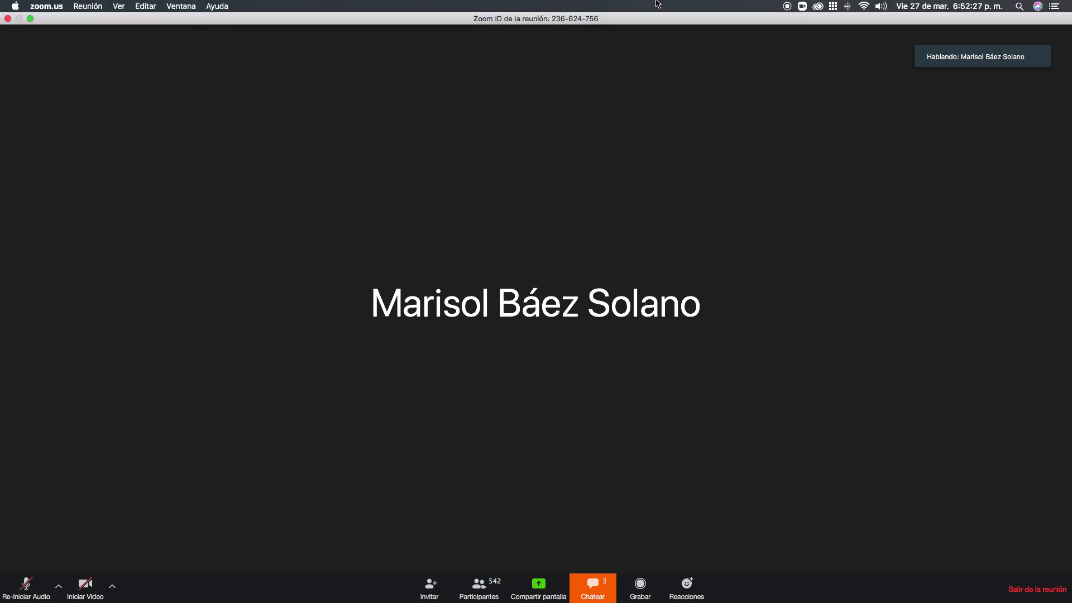